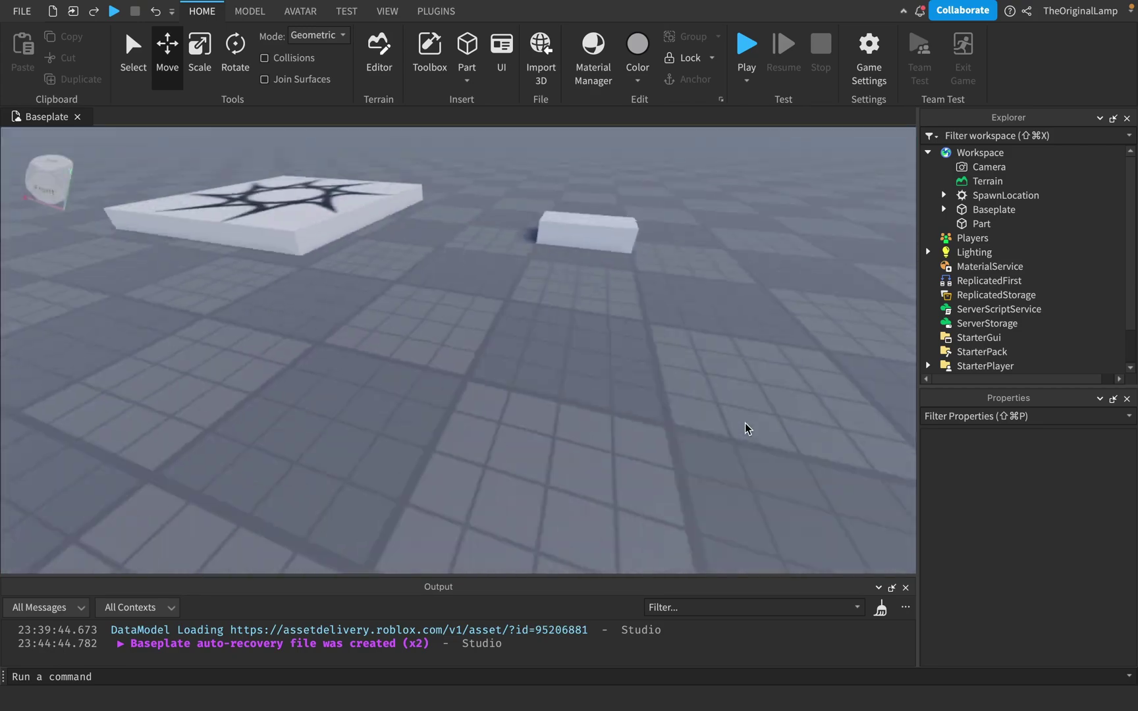
# Select the Part in the Workspace and set its BrickColor to Medium blue.
pyautogui.doubleClick(981, 224)
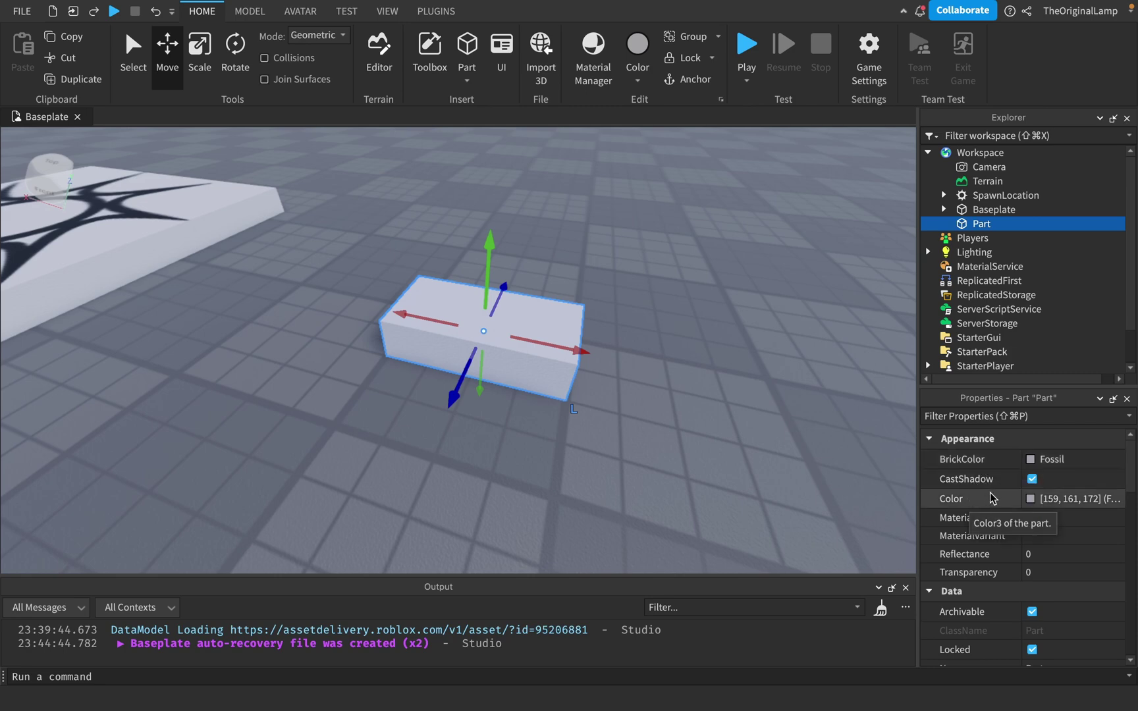
pyautogui.click(1041, 459)
pyautogui.click(1007, 452)
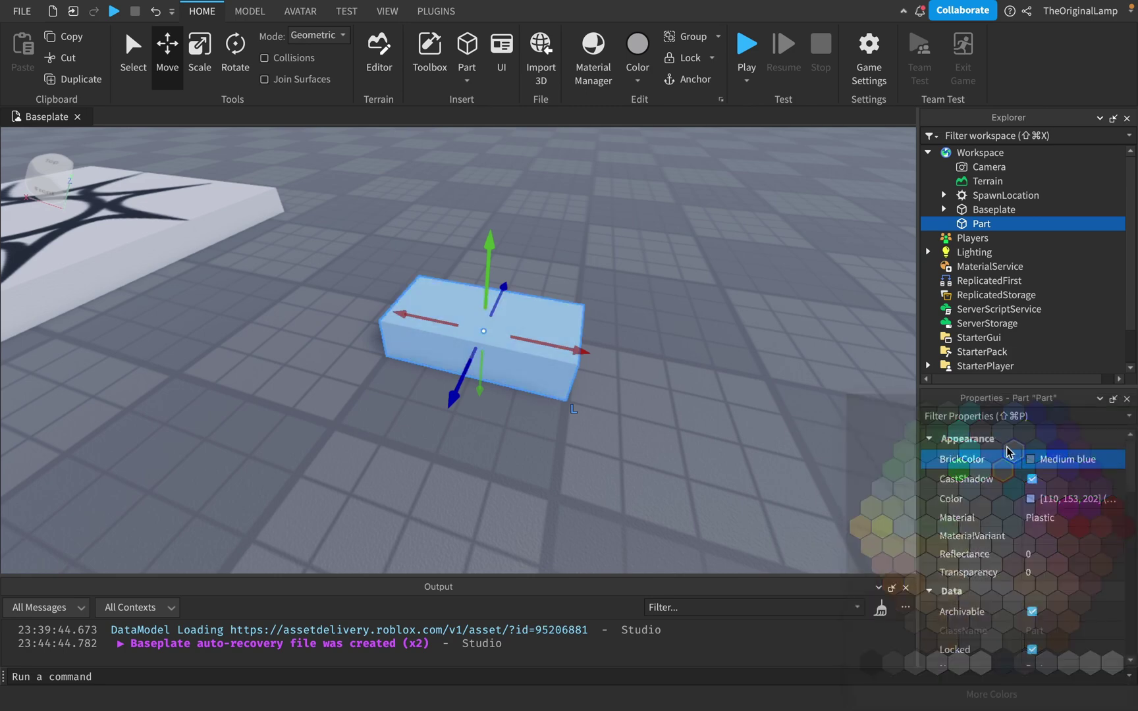
# Recolour the part to 46, 104, 208, and restore its BrickColor to Fossil.
pyautogui.click(1031, 499)
pyautogui.click(949, 523)
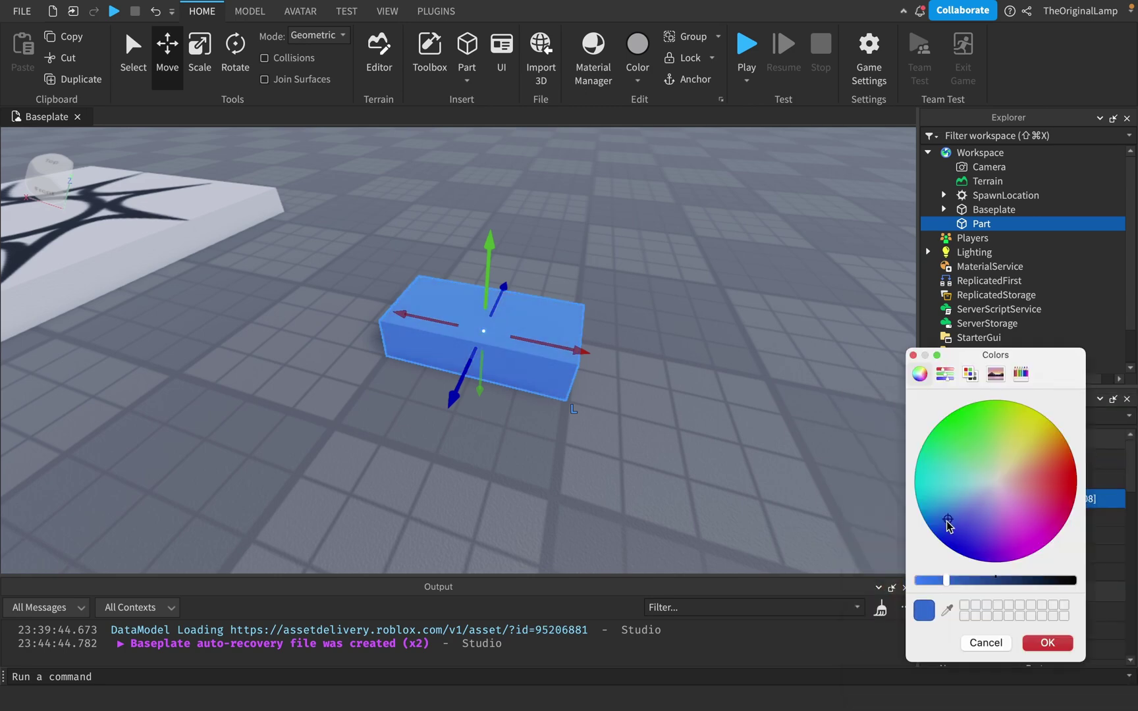
pyautogui.click(1045, 641)
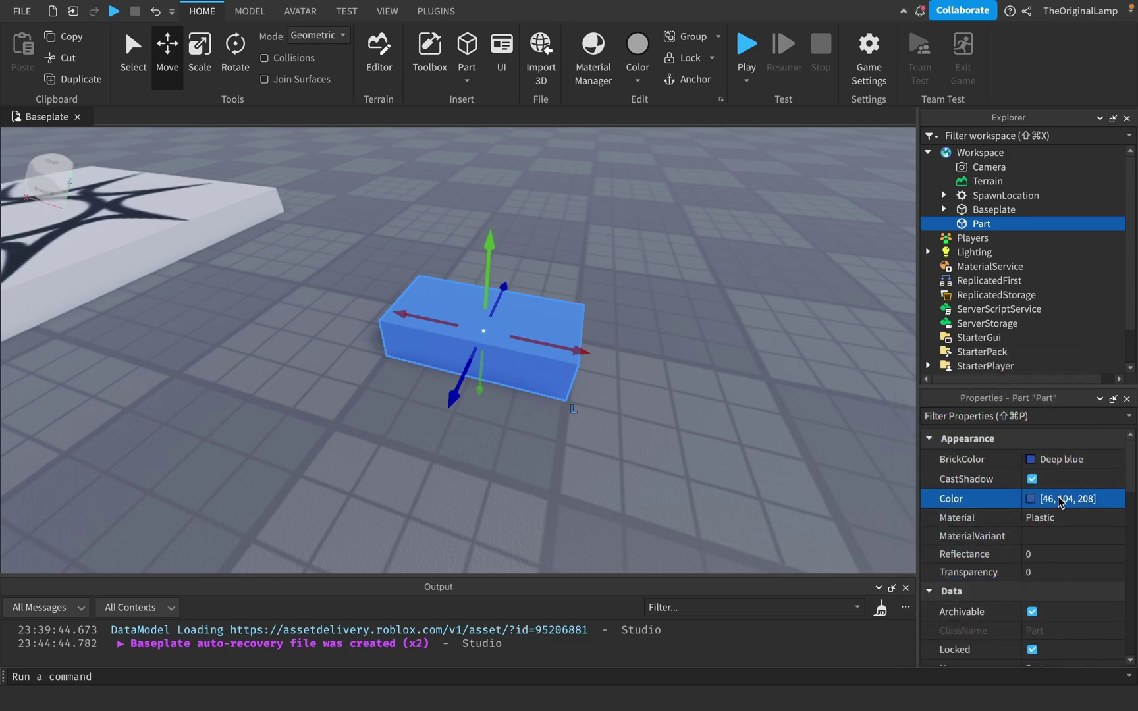
pyautogui.click(1028, 460)
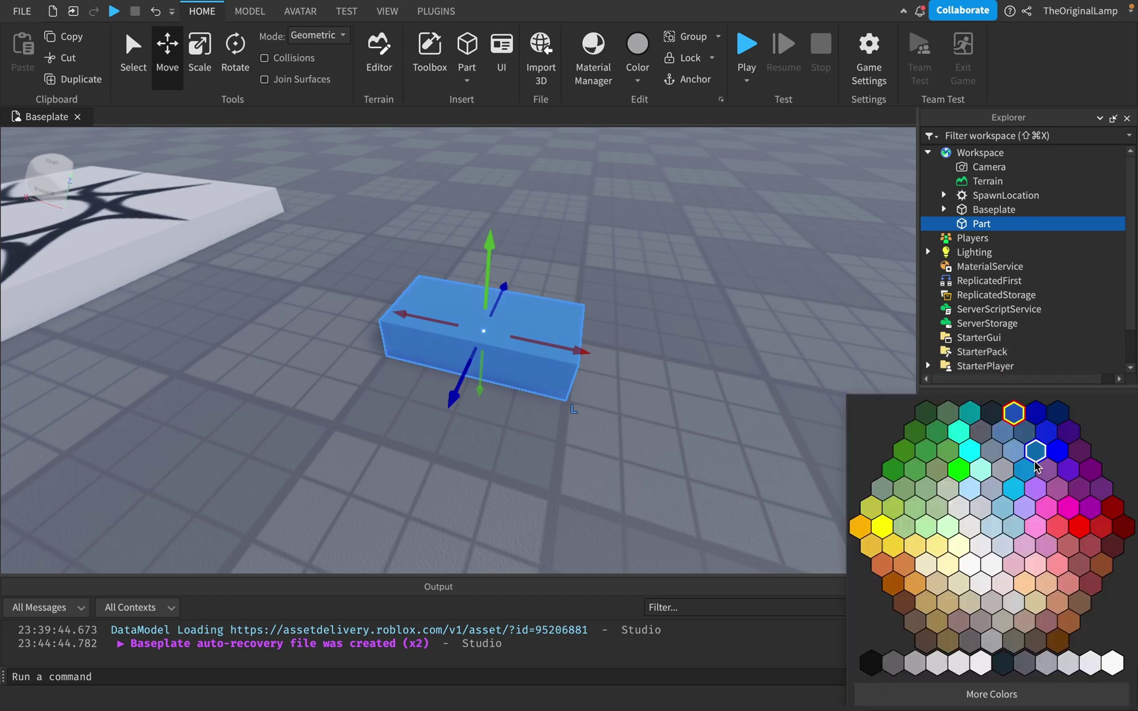
pyautogui.click(1047, 663)
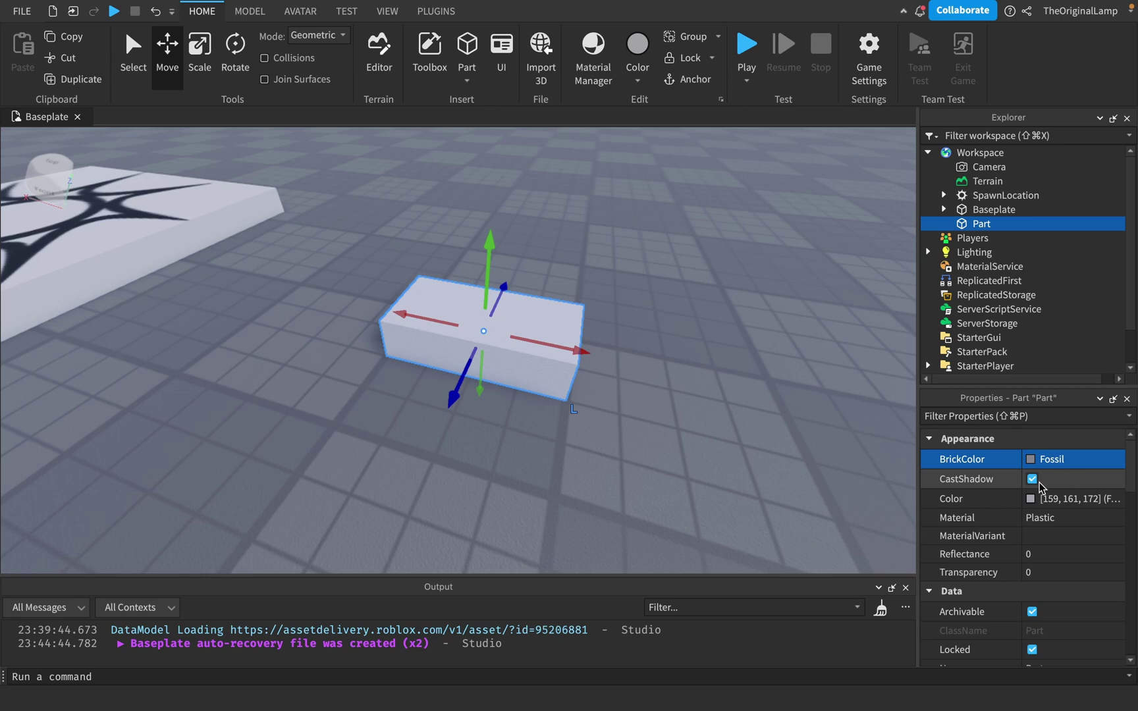
# Switch the part's CastShadow off and back on to compare its shadow on the baseplate.
pyautogui.moveTo(819, 397); pyautogui.dragTo(665, 396, button='right')
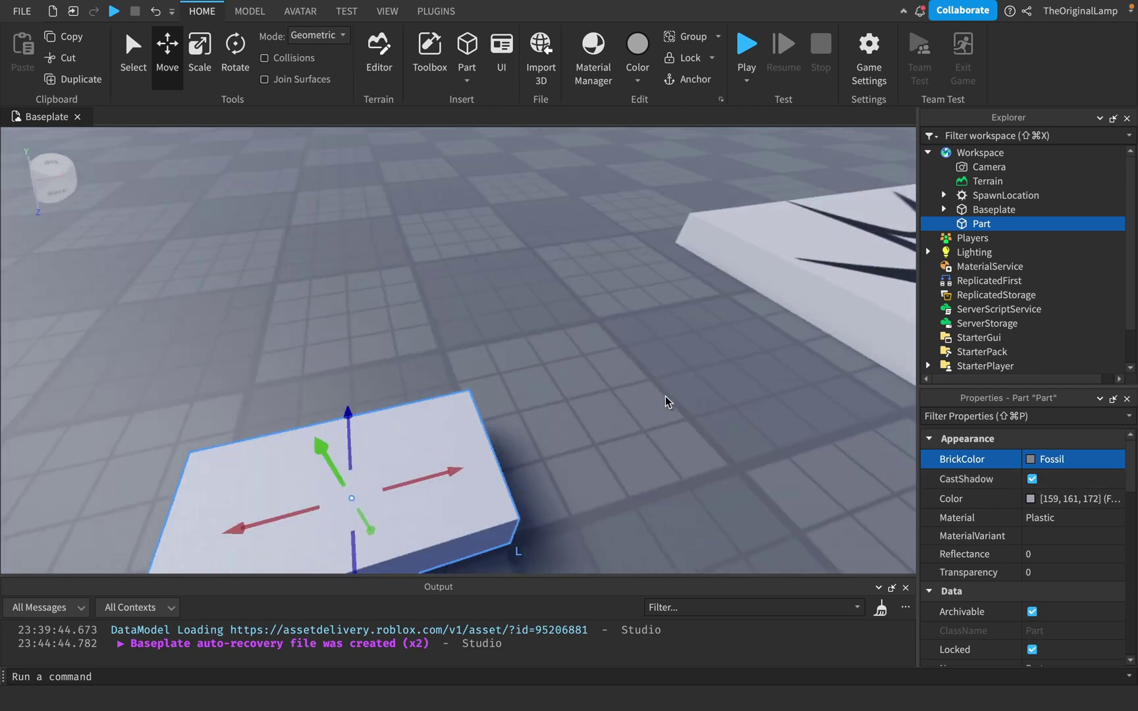
pyautogui.scroll(-3, 665, 396)
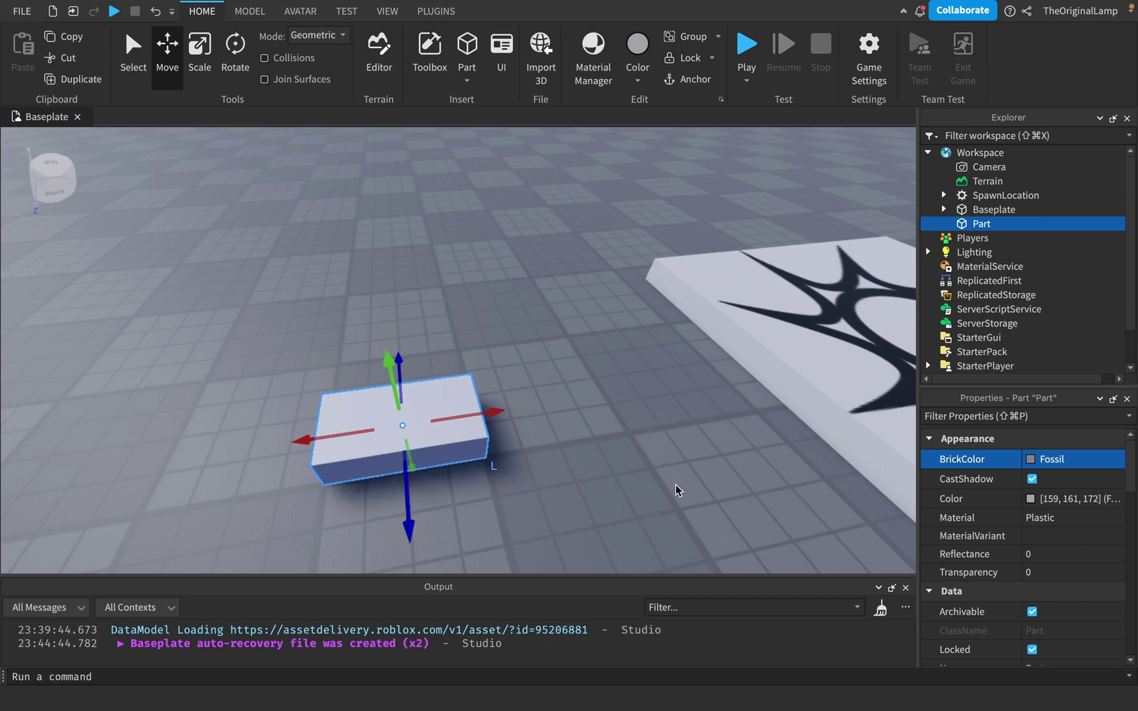
pyautogui.click(1033, 480)
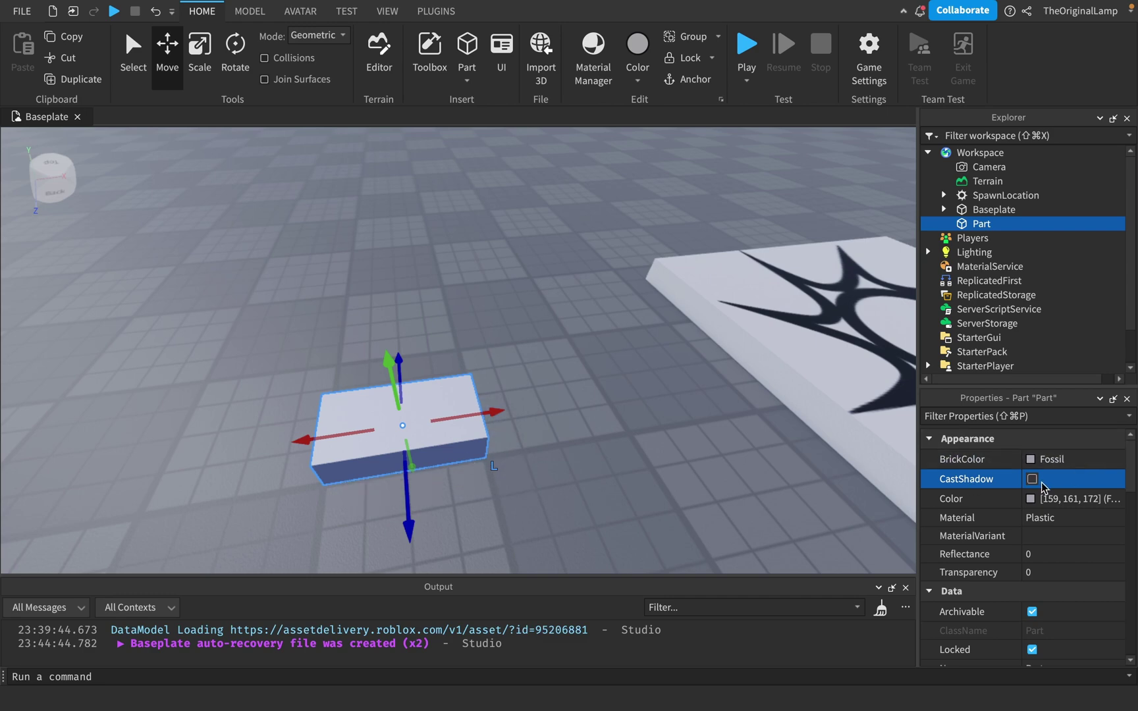
pyautogui.click(1033, 480)
pyautogui.click(1033, 480)
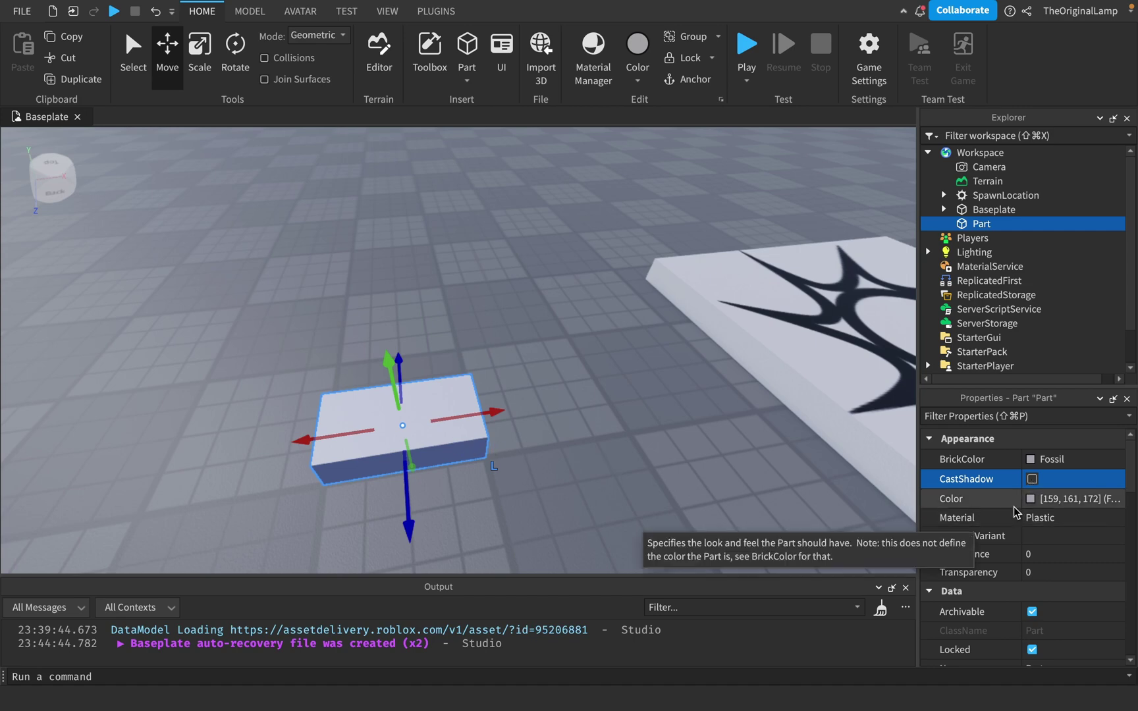
pyautogui.click(1033, 480)
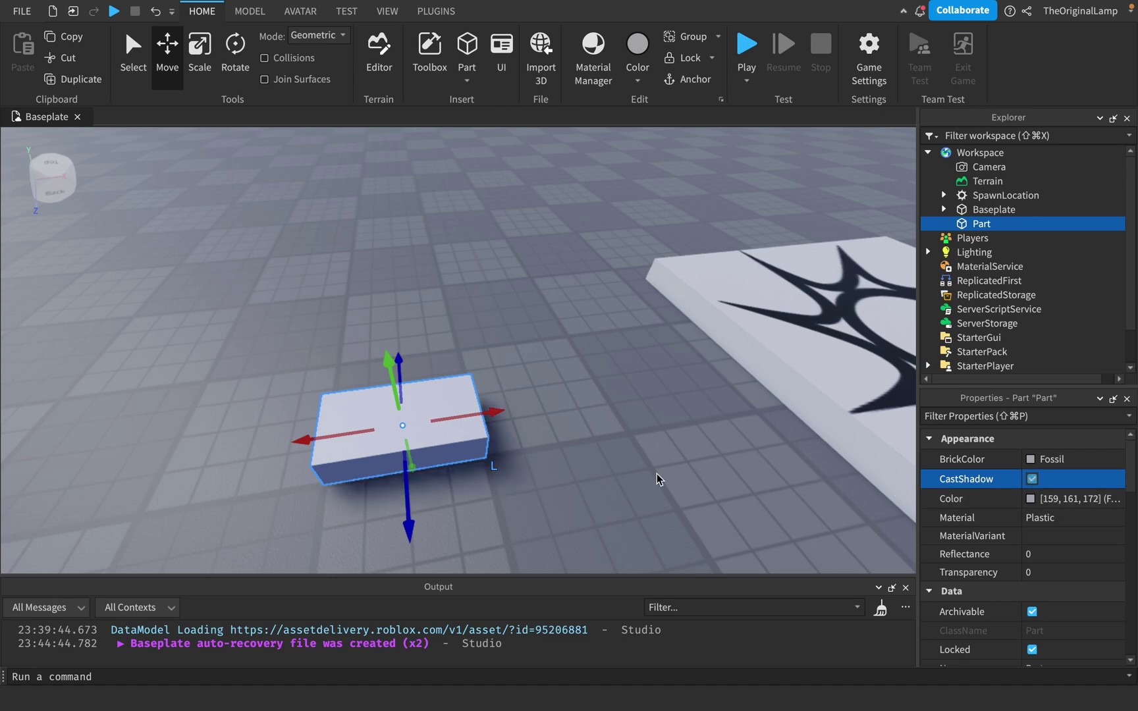
# Set the part's material to Cobblestone.
pyautogui.moveTo(658, 474); pyautogui.dragTo(642, 474, button='right')
pyautogui.click(1079, 499)
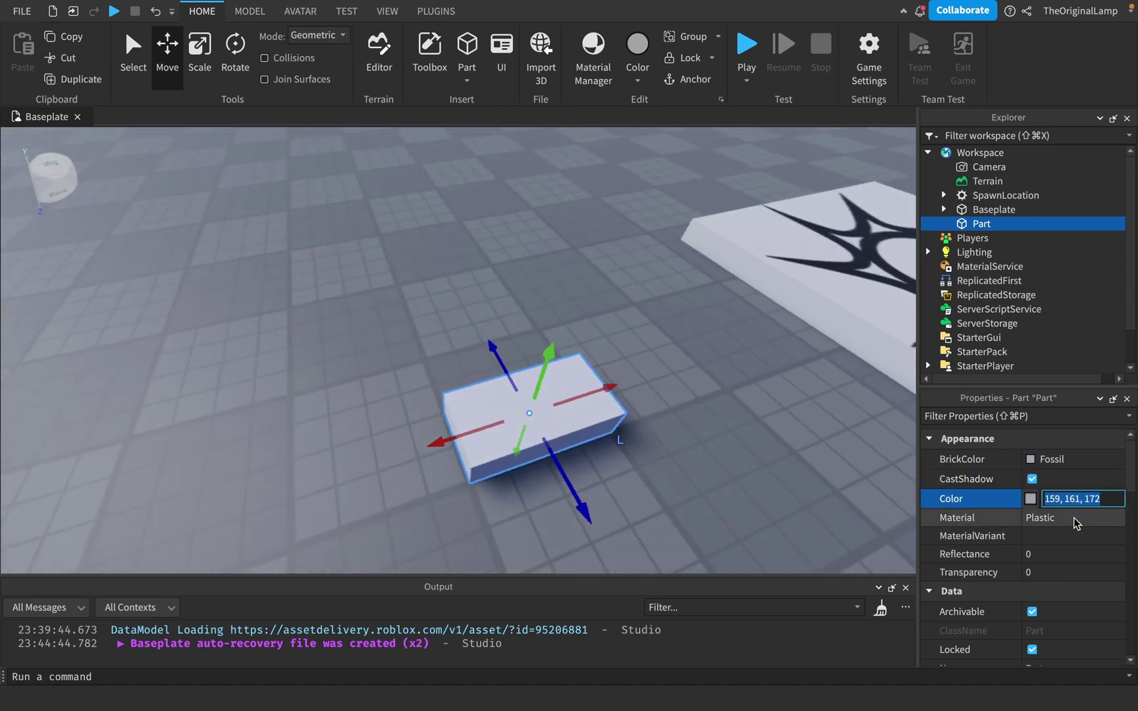
pyautogui.click(1076, 521)
pyautogui.click(1077, 521)
pyautogui.scroll(5, 1074, 596)
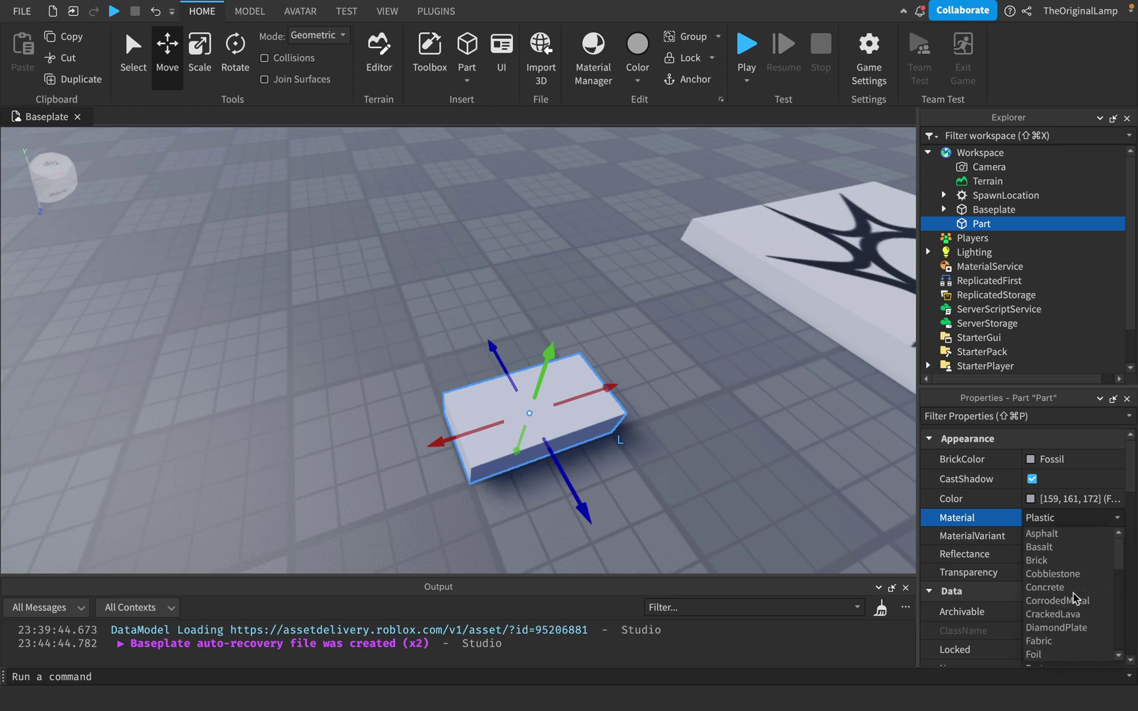
pyautogui.click(1053, 574)
# Try the Asphalt and Foil materials on the part.
pyautogui.click(1064, 518)
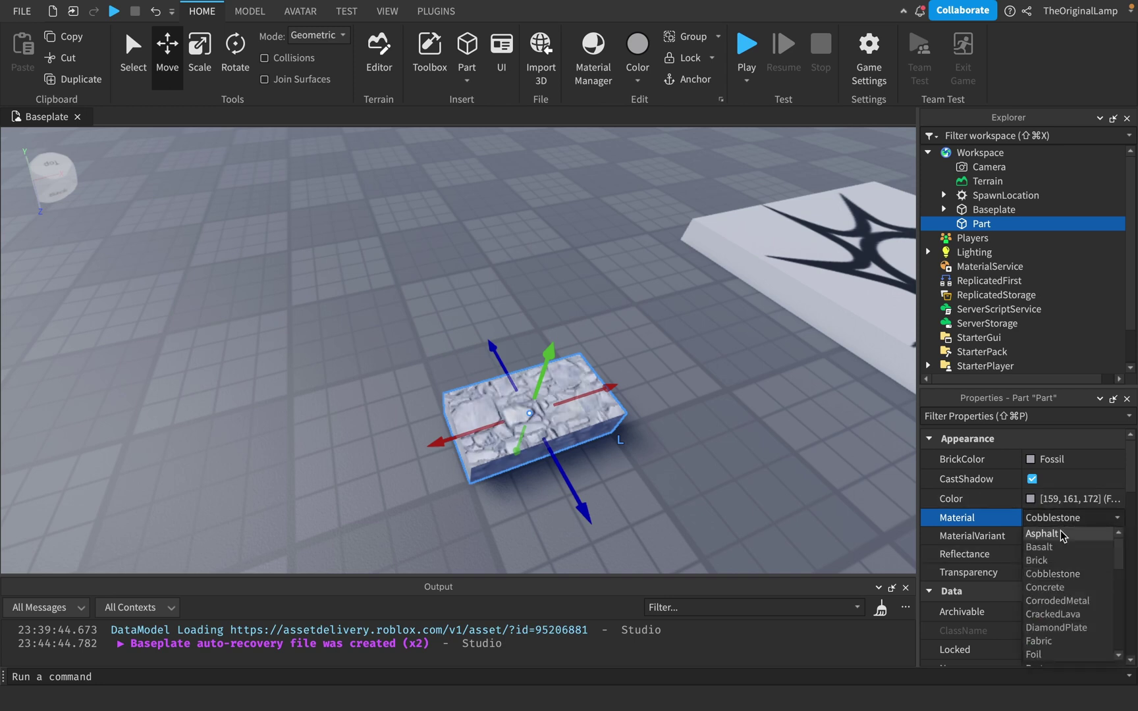
pyautogui.click(1062, 535)
pyautogui.click(1067, 518)
pyautogui.click(1057, 629)
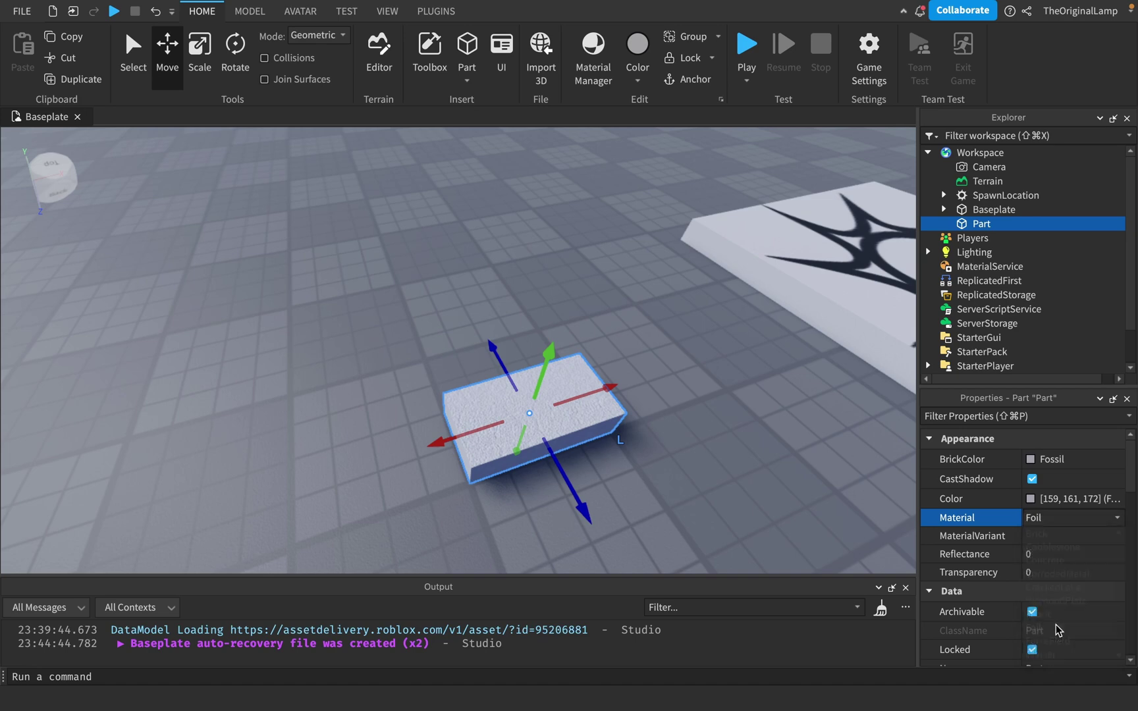
# Try the Limestone and LeafyGrass materials on the part.
pyautogui.click(1081, 499)
pyautogui.click(1070, 519)
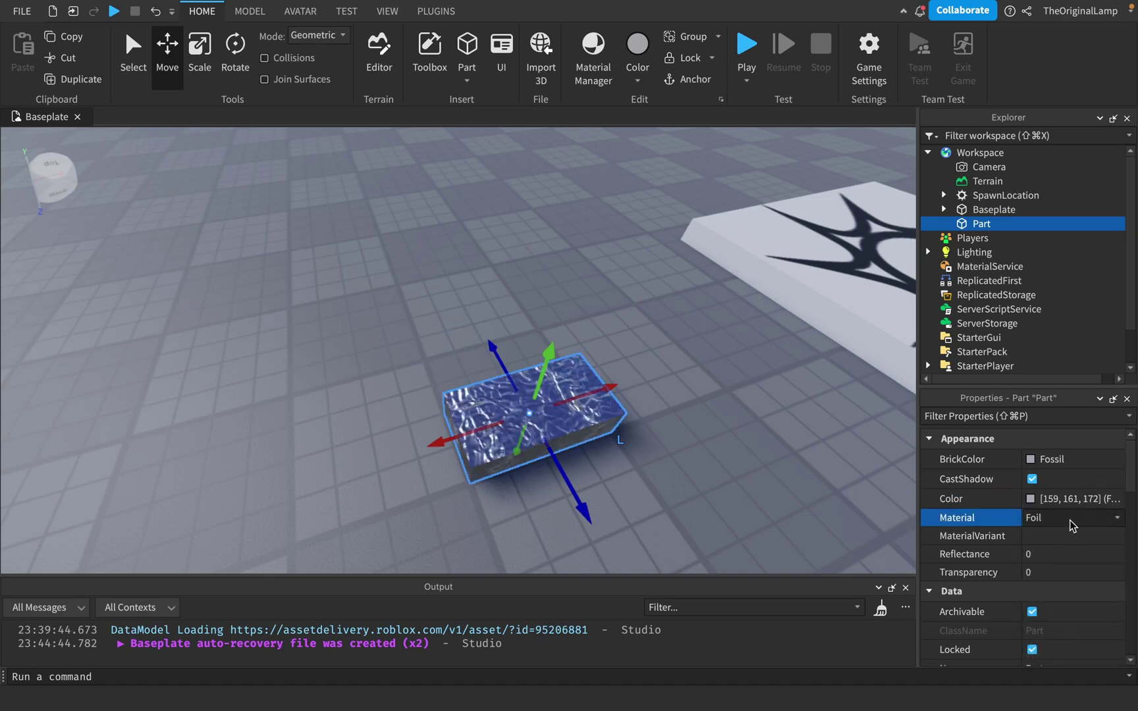
pyautogui.click(1072, 525)
pyautogui.scroll(-2, 1057, 592)
pyautogui.click(1060, 613)
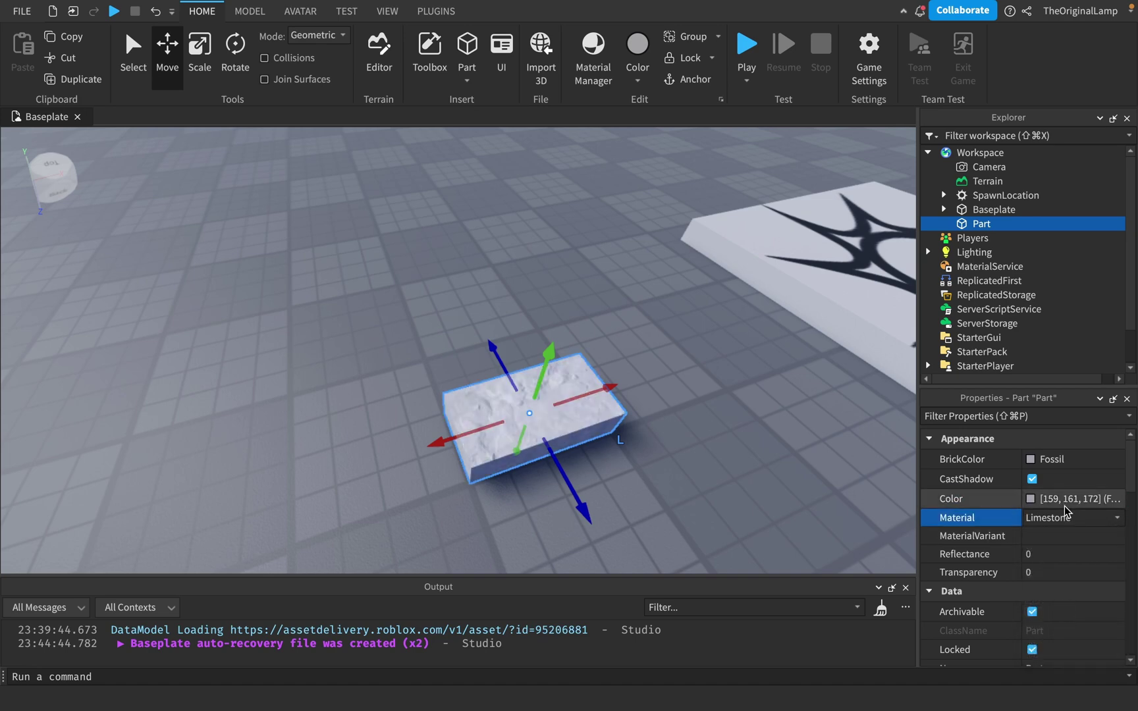
pyautogui.click(1067, 518)
pyautogui.click(1065, 603)
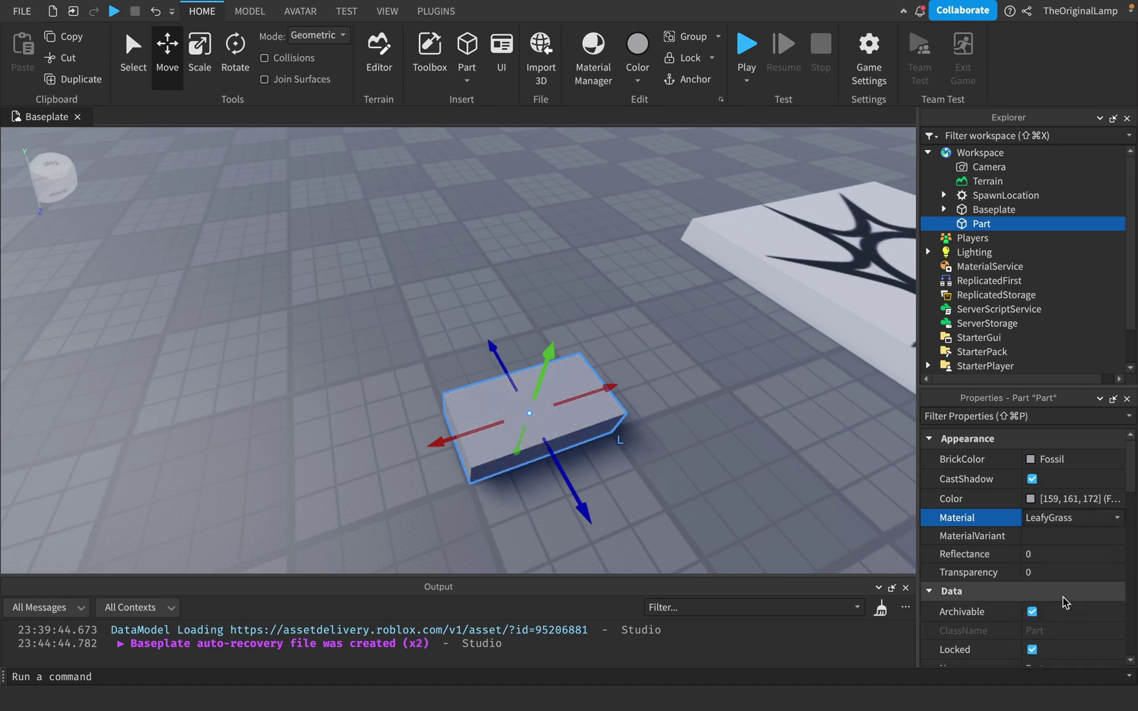
# Set the part's material back to Plastic.
pyautogui.click(1034, 519)
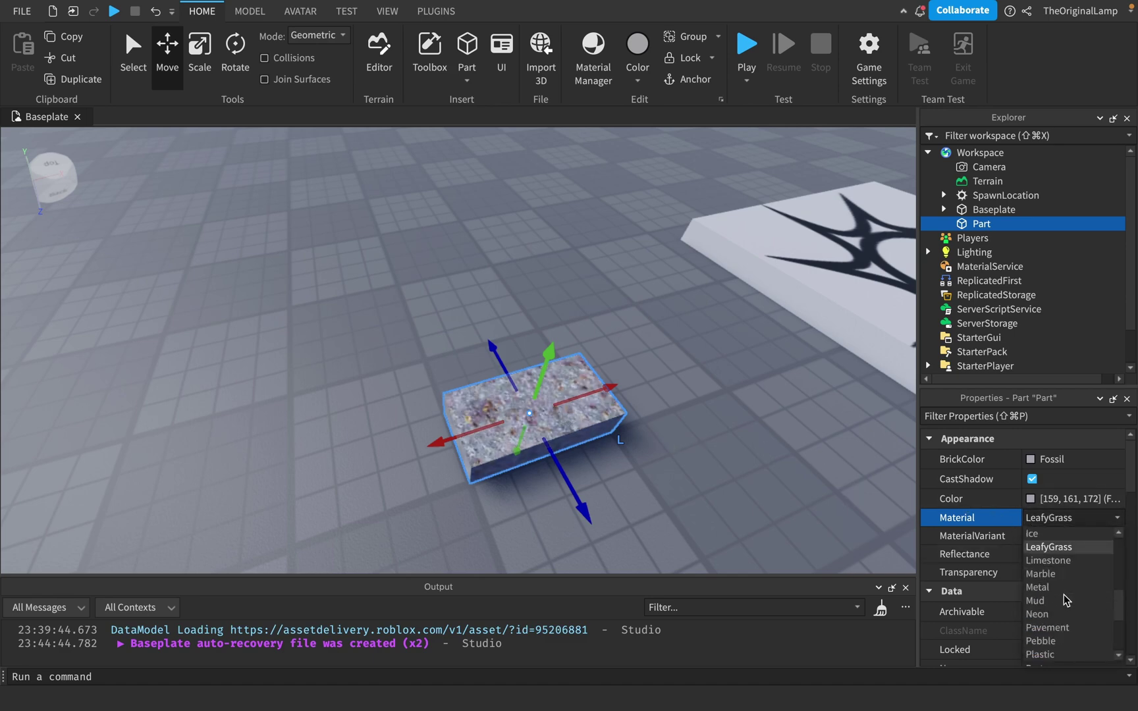
pyautogui.scroll(-2, 1065, 603)
pyautogui.click(1054, 602)
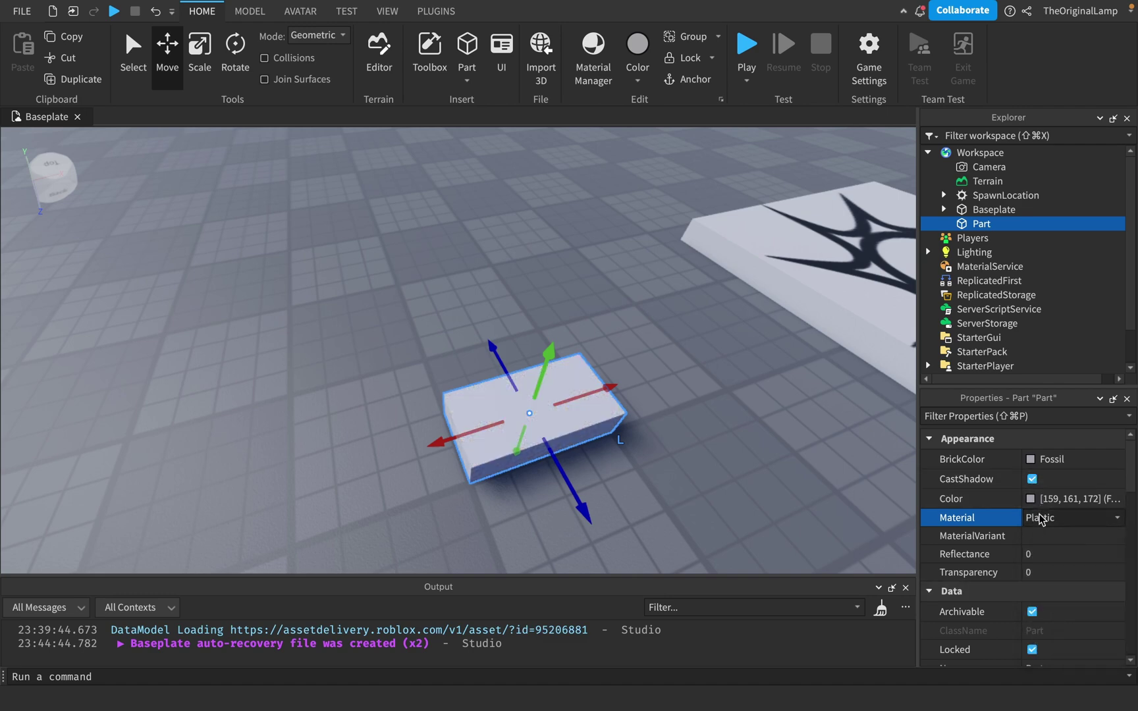
# Examine which MaterialVariant options are available for the part.
pyautogui.click(1063, 537)
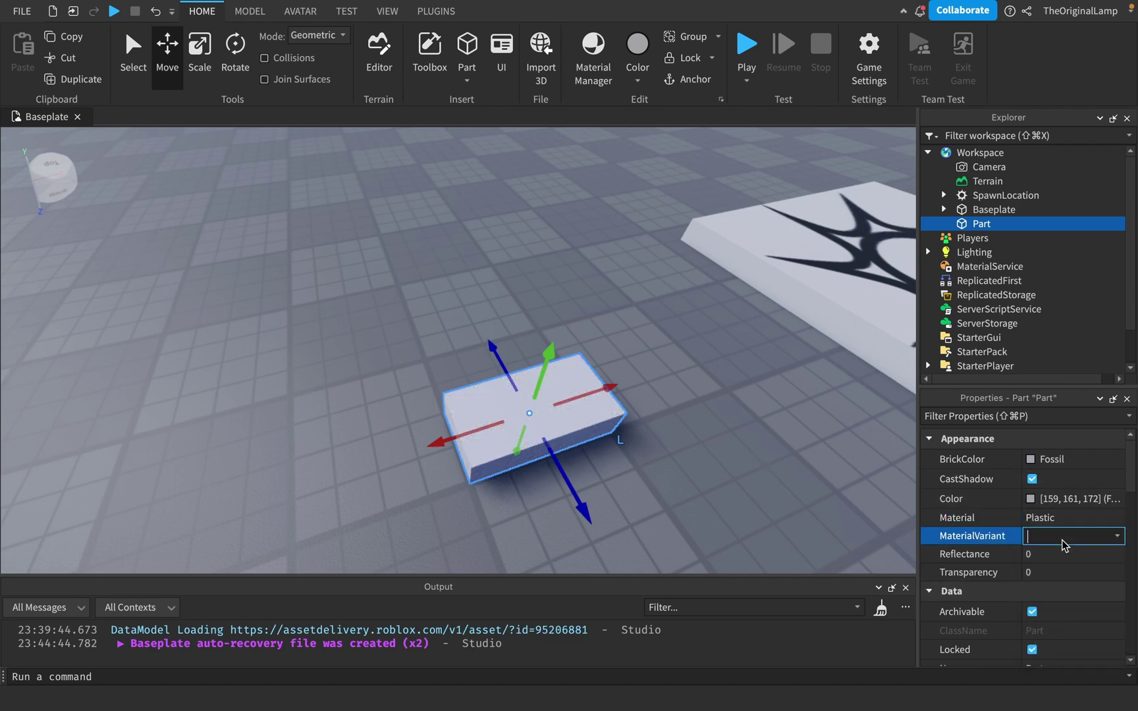
pyautogui.click(1117, 537)
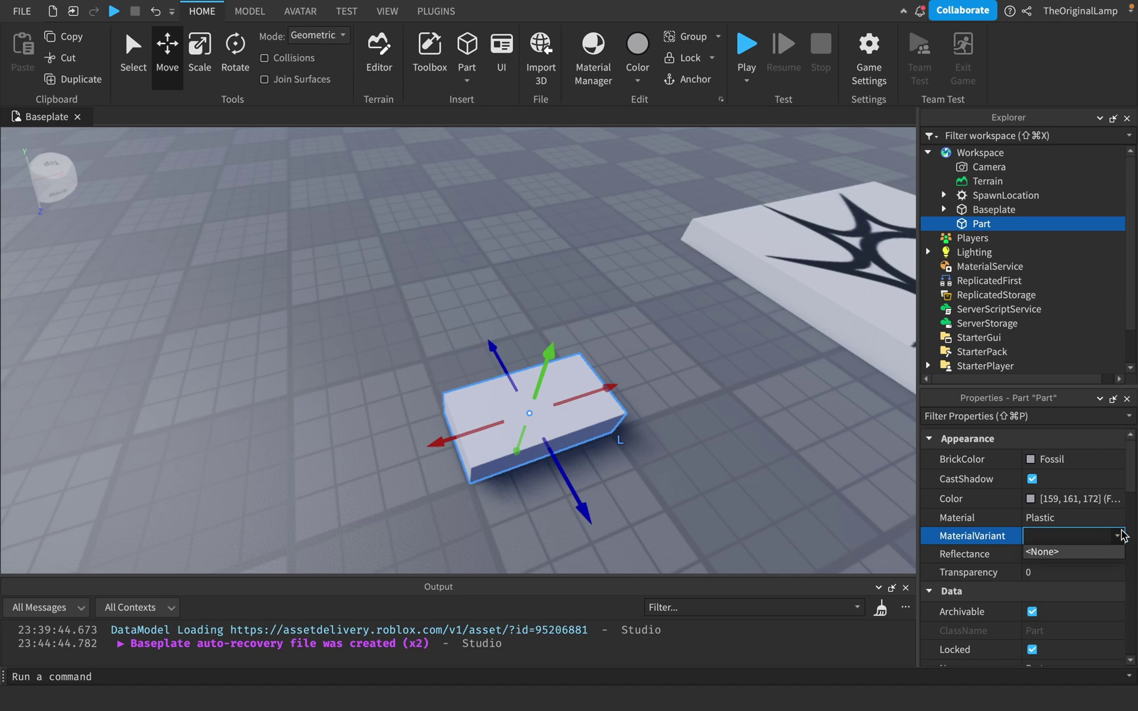
pyautogui.click(1120, 536)
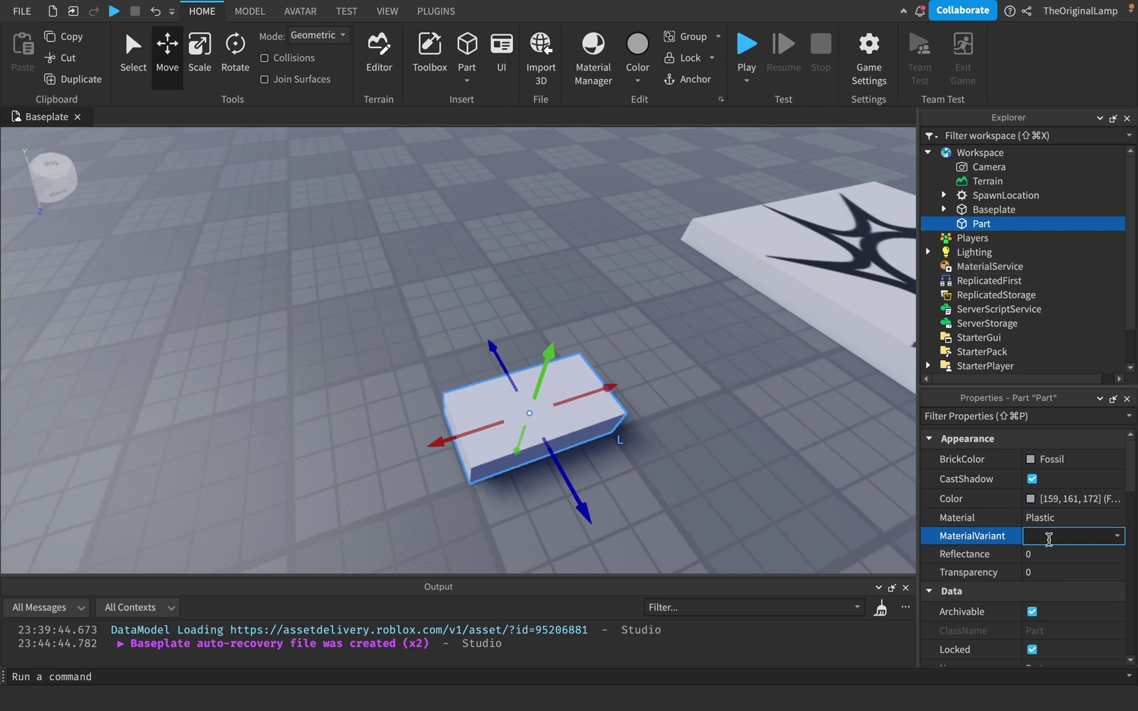
# Try adjusting the part's Reflectance with its slider.
pyautogui.click(1073, 560)
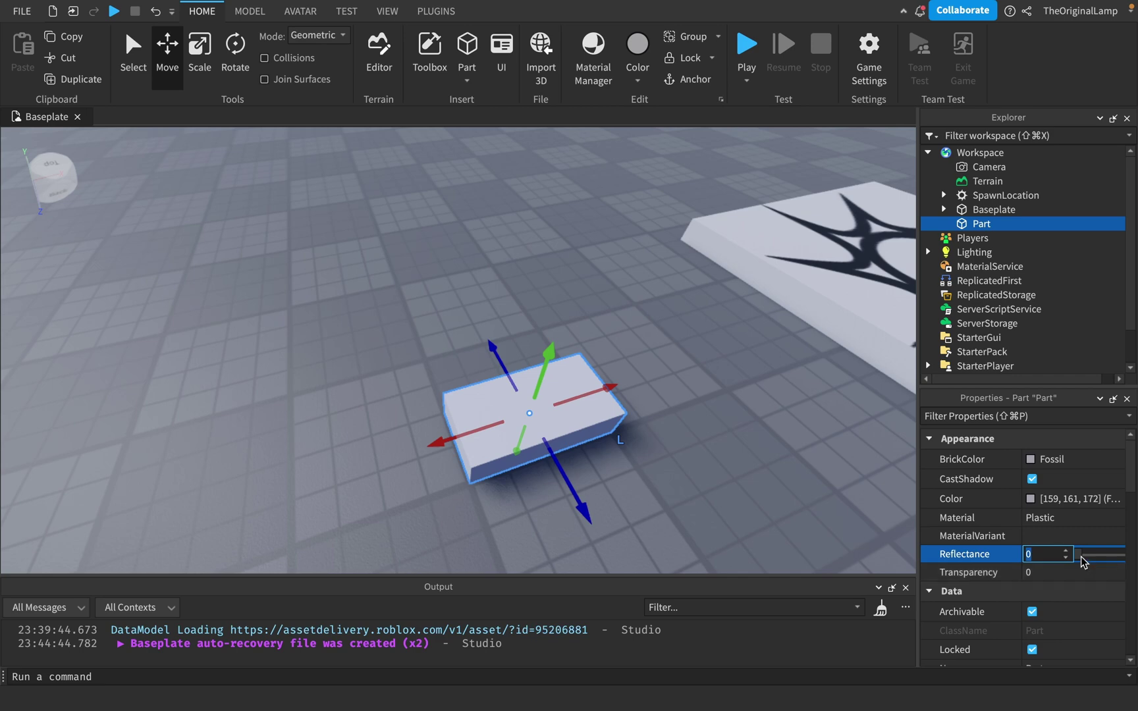
pyautogui.moveTo(1079, 554)
pyautogui.mouseDown()
pyautogui.moveTo(1133, 567)
pyautogui.moveTo(1070, 555)
pyautogui.mouseUp()
# Raise the SpawnLocation into the air above the baseplate near the part.
pyautogui.moveTo(748, 403); pyautogui.dragTo(747, 403, button='right')
pyautogui.moveTo(748, 403); pyautogui.dragTo(662, 360)
pyautogui.click(662, 360)
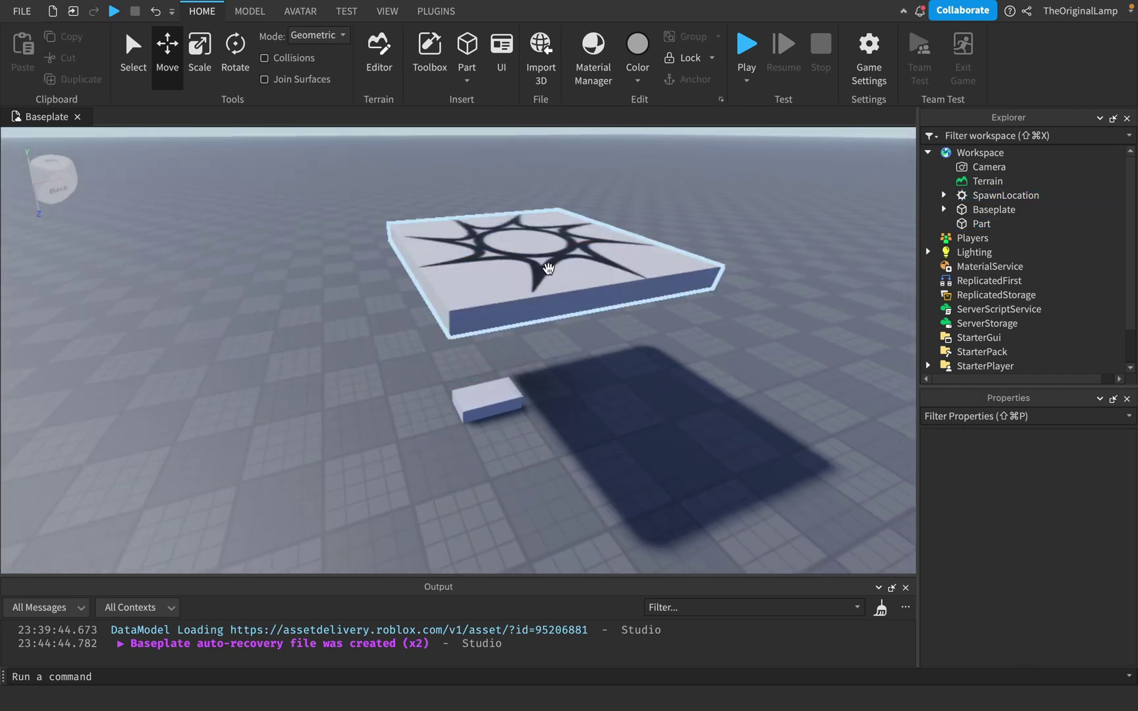
# Examine the raised SpawnLocation from below and above, along with the part and the shadow on the baseplate.
pyautogui.moveTo(499, 395); pyautogui.dragTo(584, 389, button='right')
pyautogui.scroll(5, 500, 395)
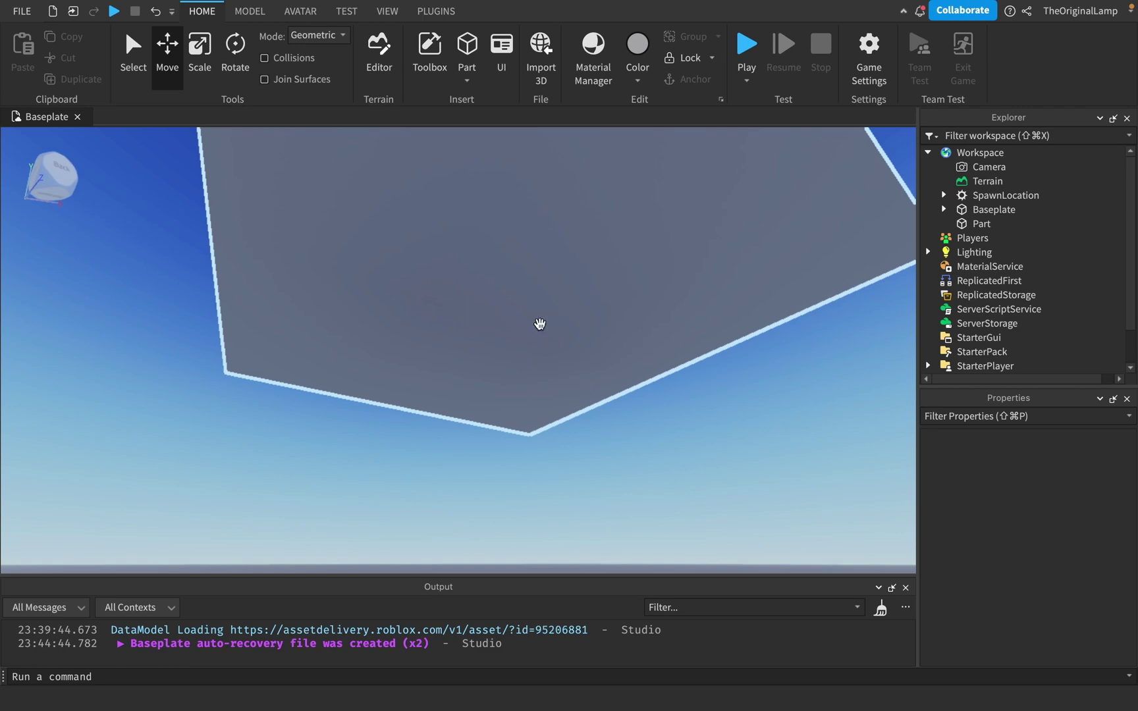
pyautogui.moveTo(539, 326); pyautogui.dragTo(575, 467, button='right')
pyautogui.moveTo(487, 430); pyautogui.dragTo(375, 403, button='right')
pyautogui.click(375, 402)
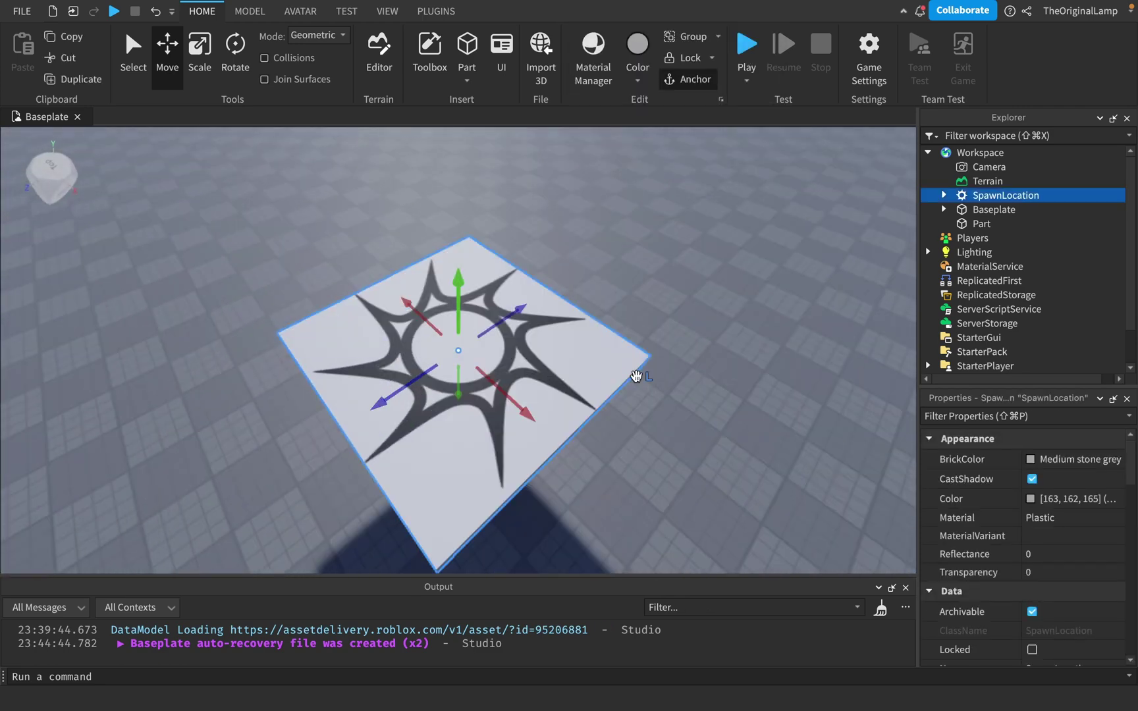
pyautogui.scroll(5, 635, 377)
pyautogui.scroll(-8, 762, 432)
pyautogui.click(648, 372)
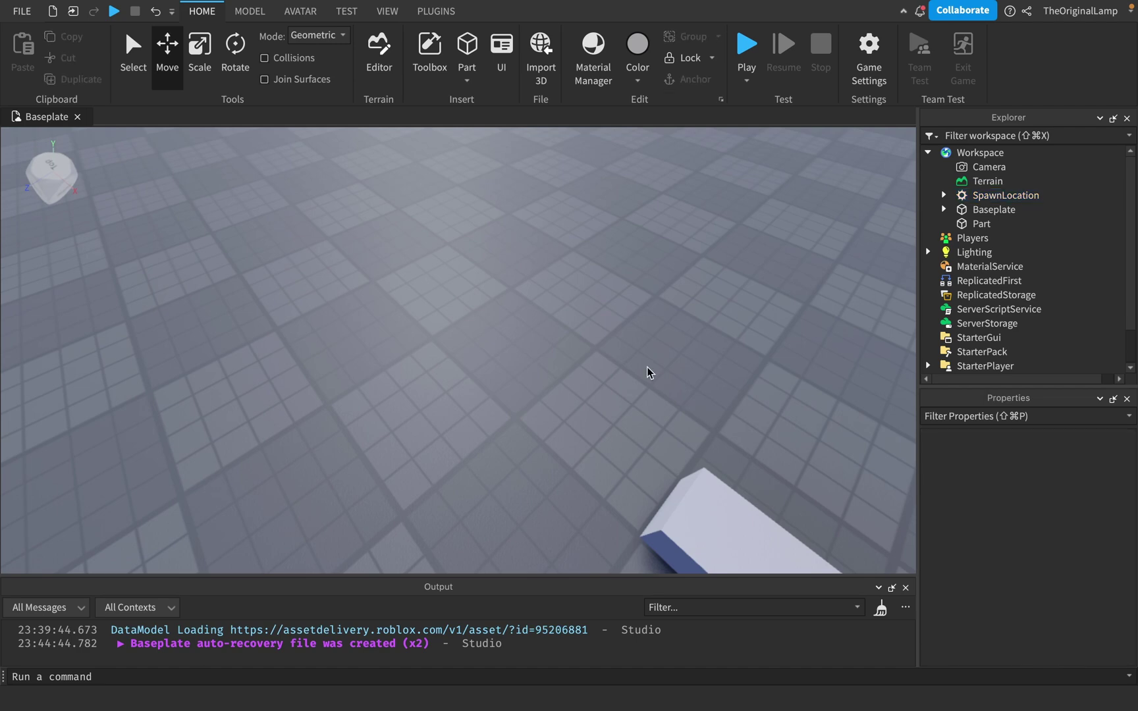
pyautogui.scroll(-5, 646, 368)
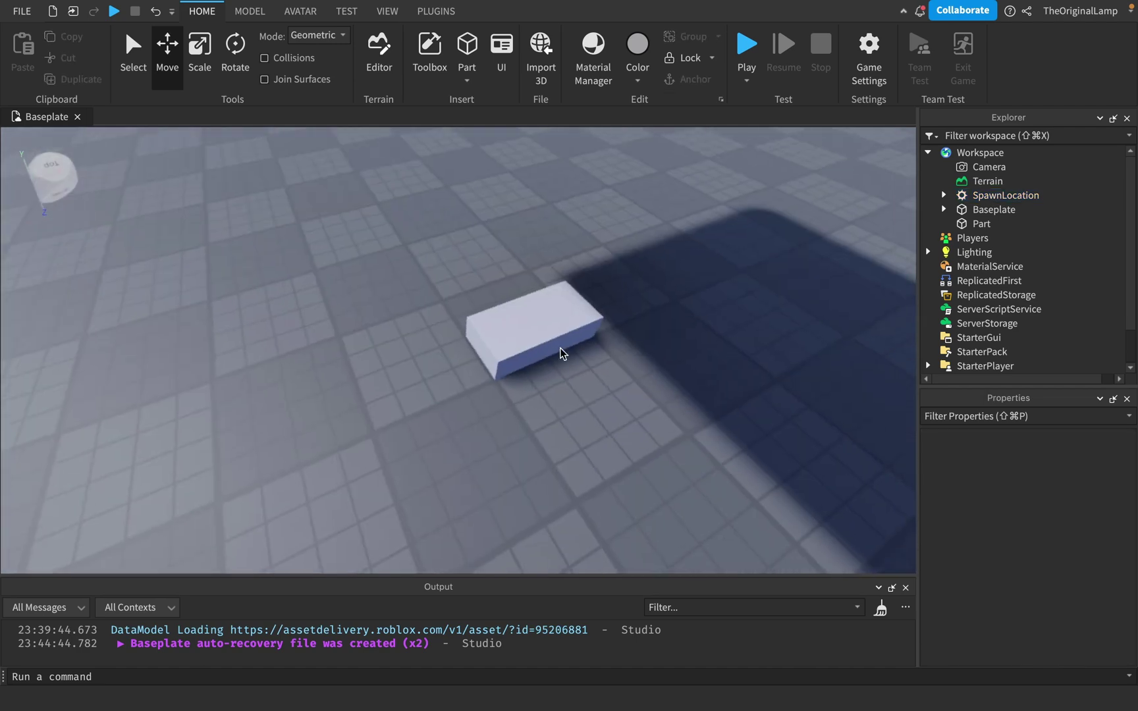
# Select the Part again and set its Reflectance to 1.
pyautogui.click(986, 237)
pyautogui.click(983, 225)
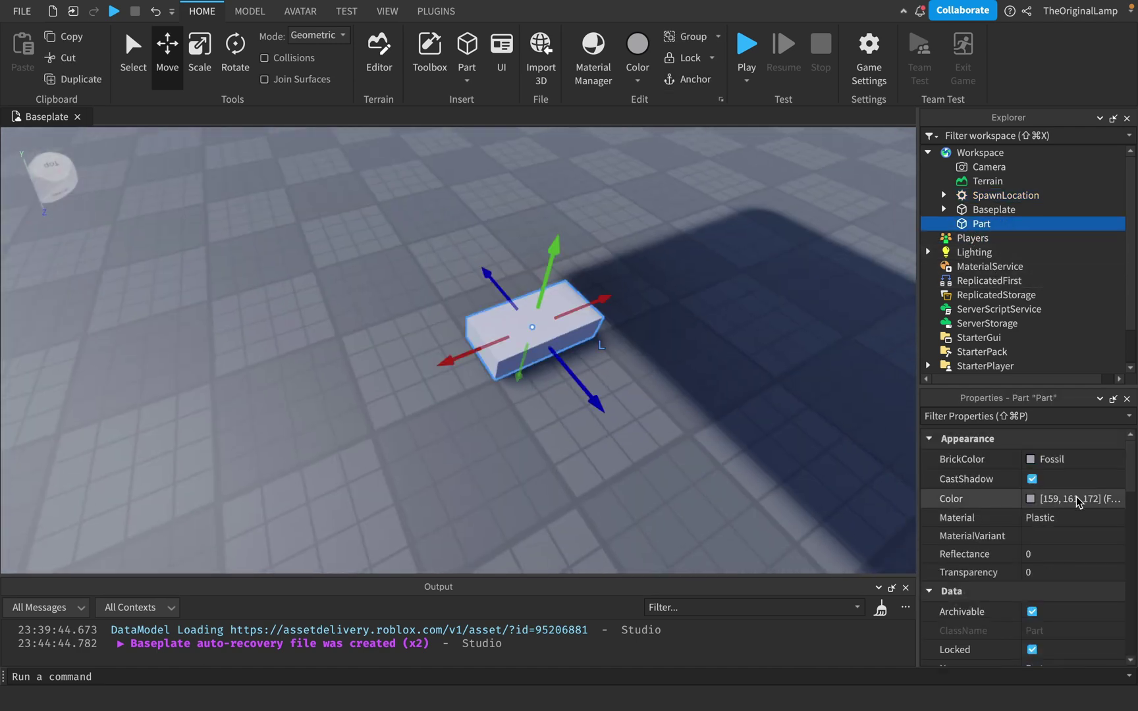
pyautogui.click(1054, 572)
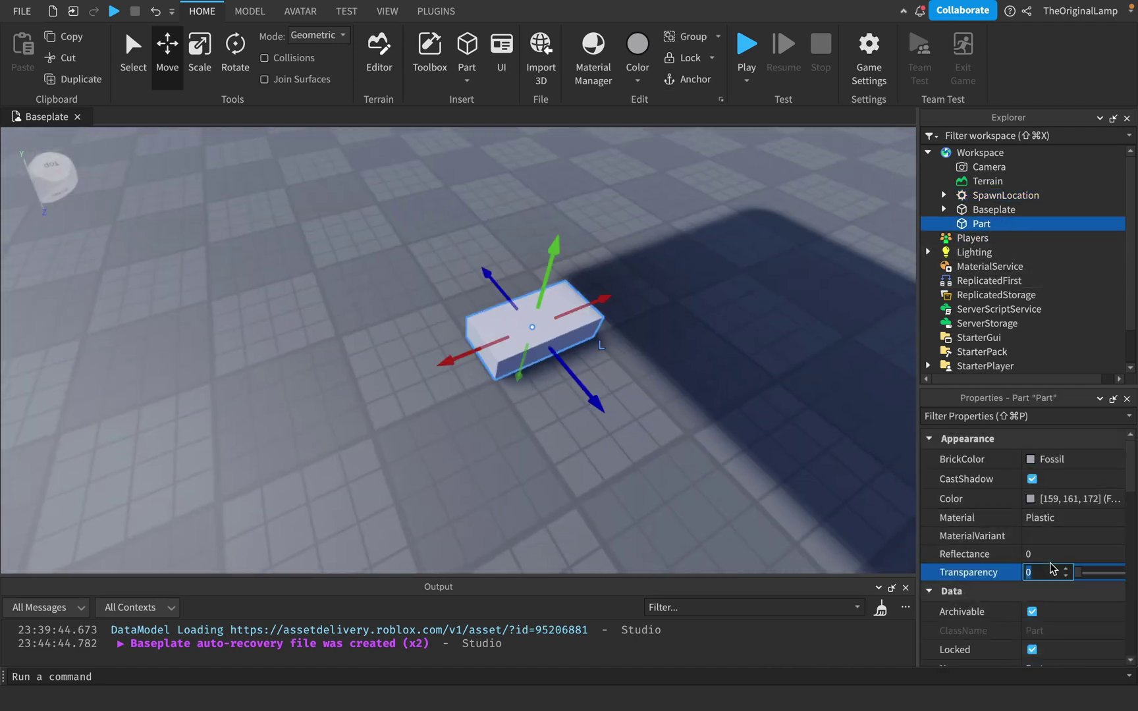
pyautogui.click(1077, 554)
pyautogui.write('1')
pyautogui.press('Return')
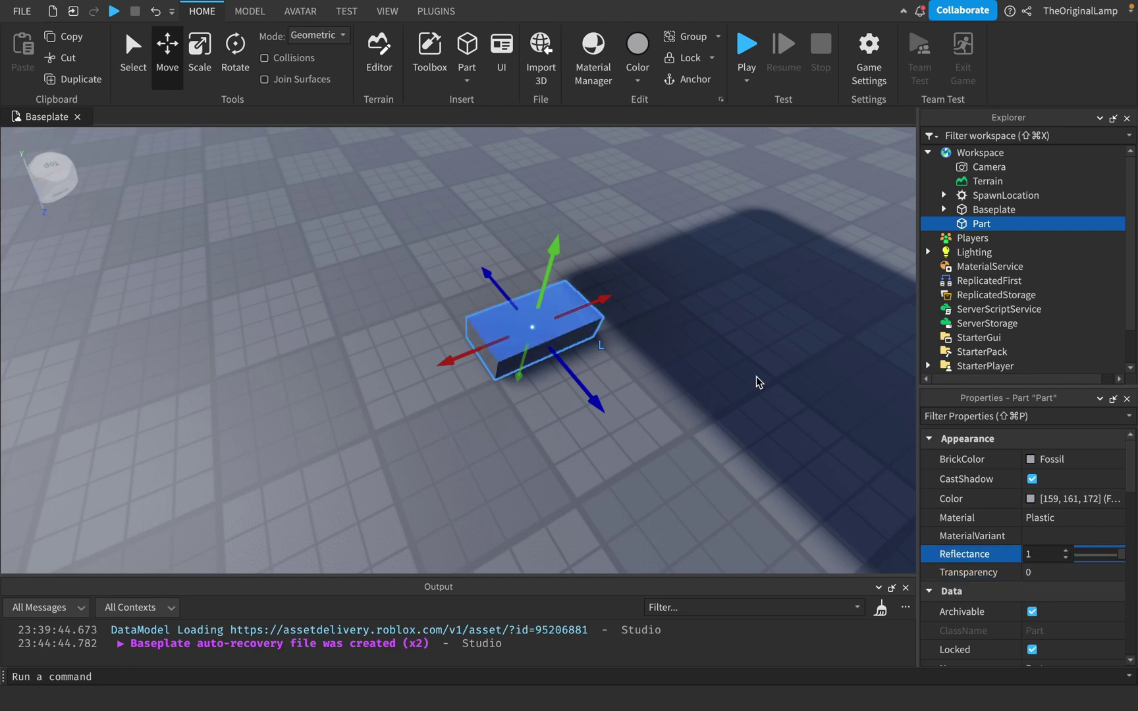
# Move the raised SpawnLocation back down onto the baseplate, clear of the reflective part.
pyautogui.moveTo(757, 381); pyautogui.dragTo(713, 344, button='right')
pyautogui.scroll(-3, 714, 345)
pyautogui.scroll(3, 713, 345)
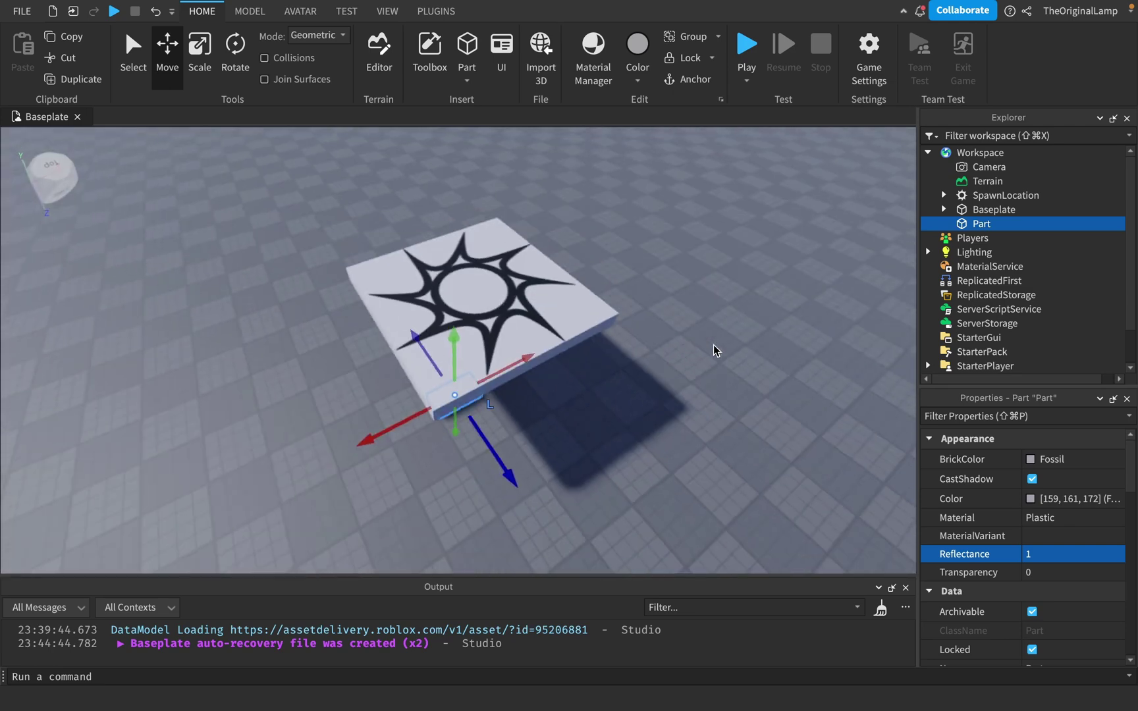
pyautogui.click(568, 325)
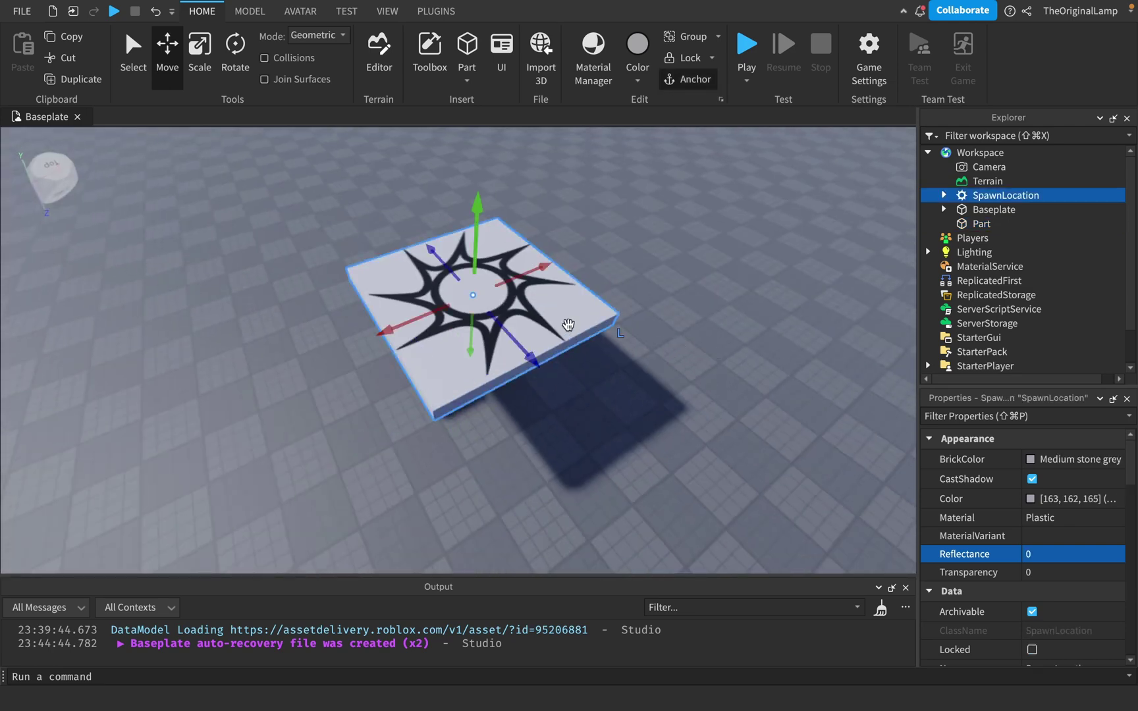
pyautogui.press('a')
pyautogui.press('s')
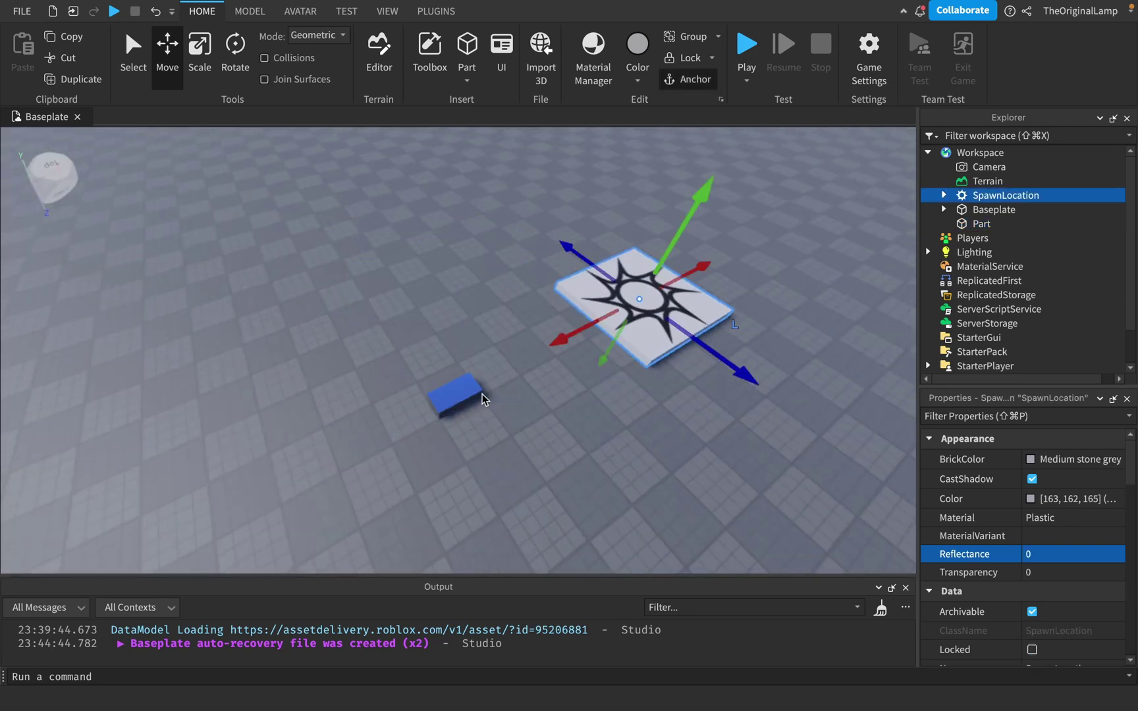
# Select the Part again and set its Reflectance to 0.
pyautogui.click(483, 393)
pyautogui.click(981, 224)
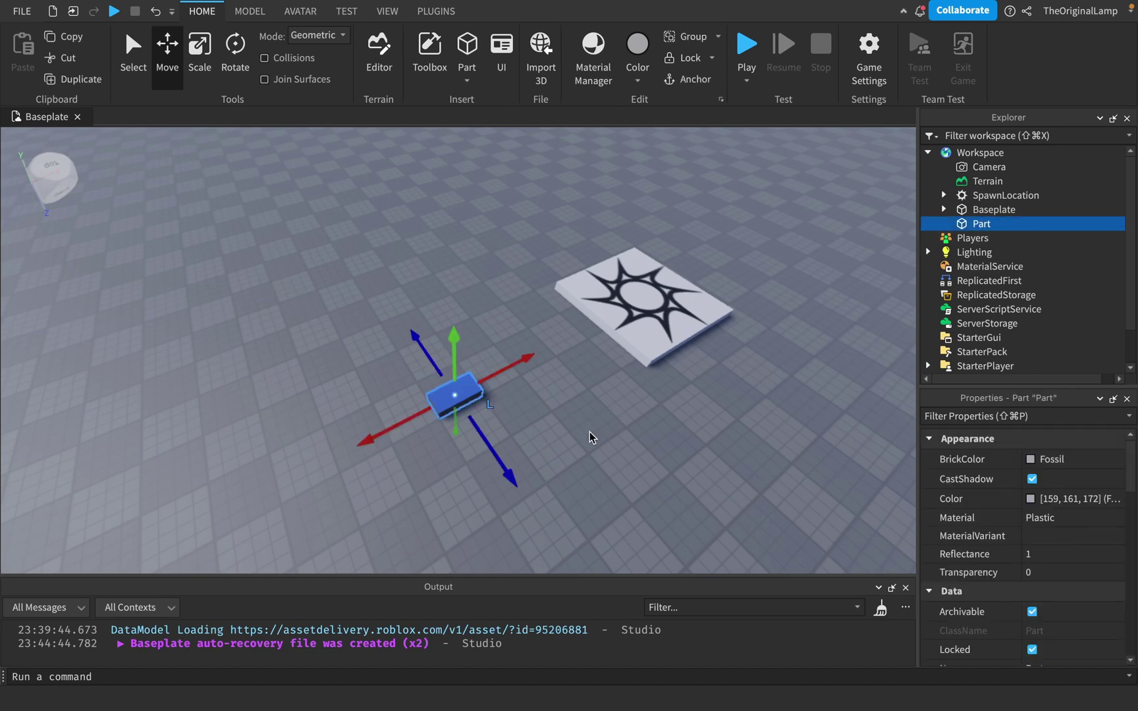
pyautogui.press('f')
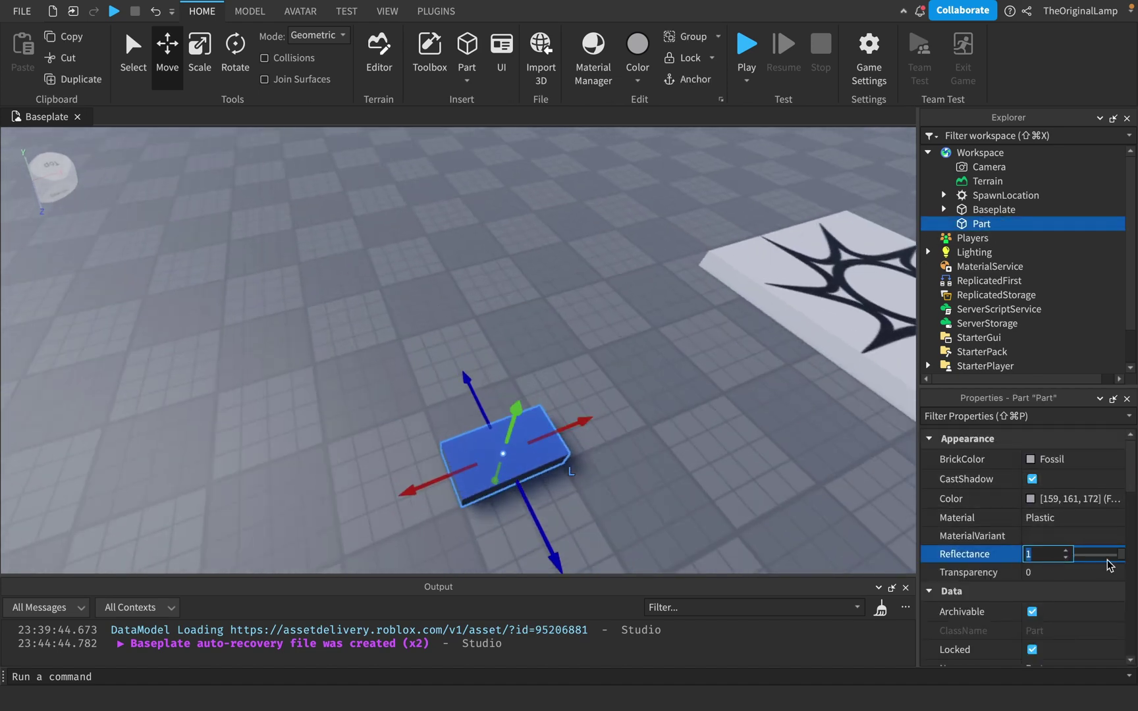
pyautogui.scroll(-4, 1126, 564)
pyautogui.scroll(4, 1126, 565)
pyautogui.click(1107, 556)
pyautogui.moveTo(1106, 557); pyautogui.dragTo(1077, 557)
# Raise the Part's Transparency to about 0.85 and return it to 0.
pyautogui.click(1072, 573)
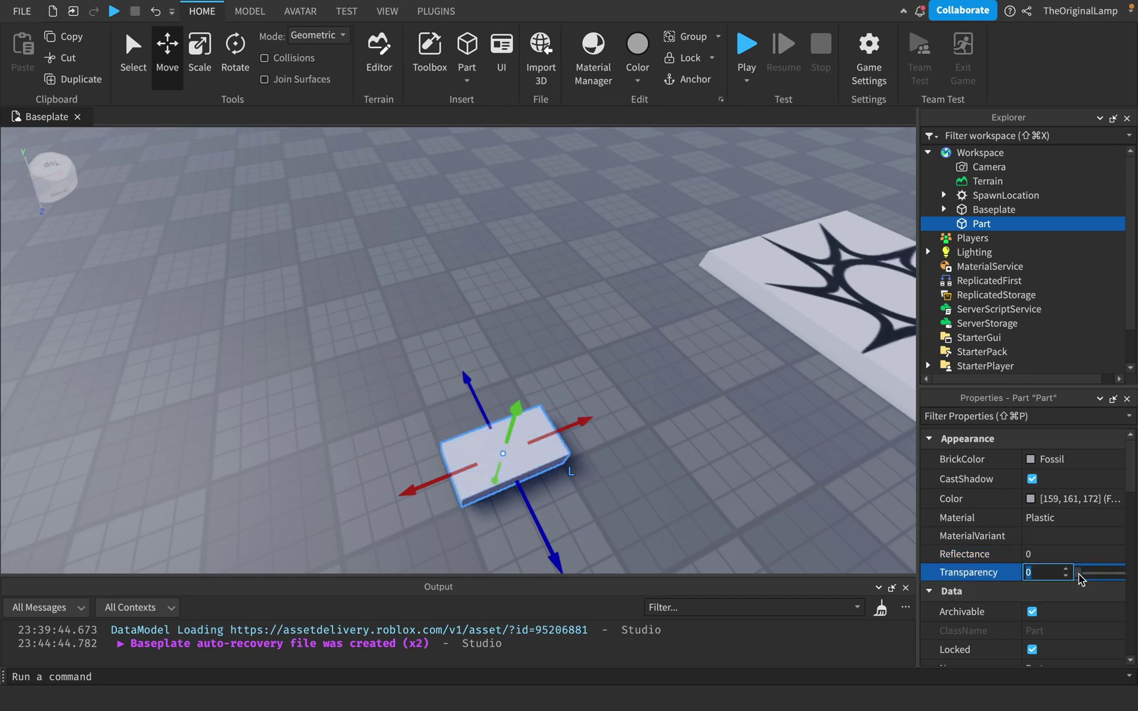
pyautogui.moveTo(666, 475); pyautogui.dragTo(666, 475, button='right')
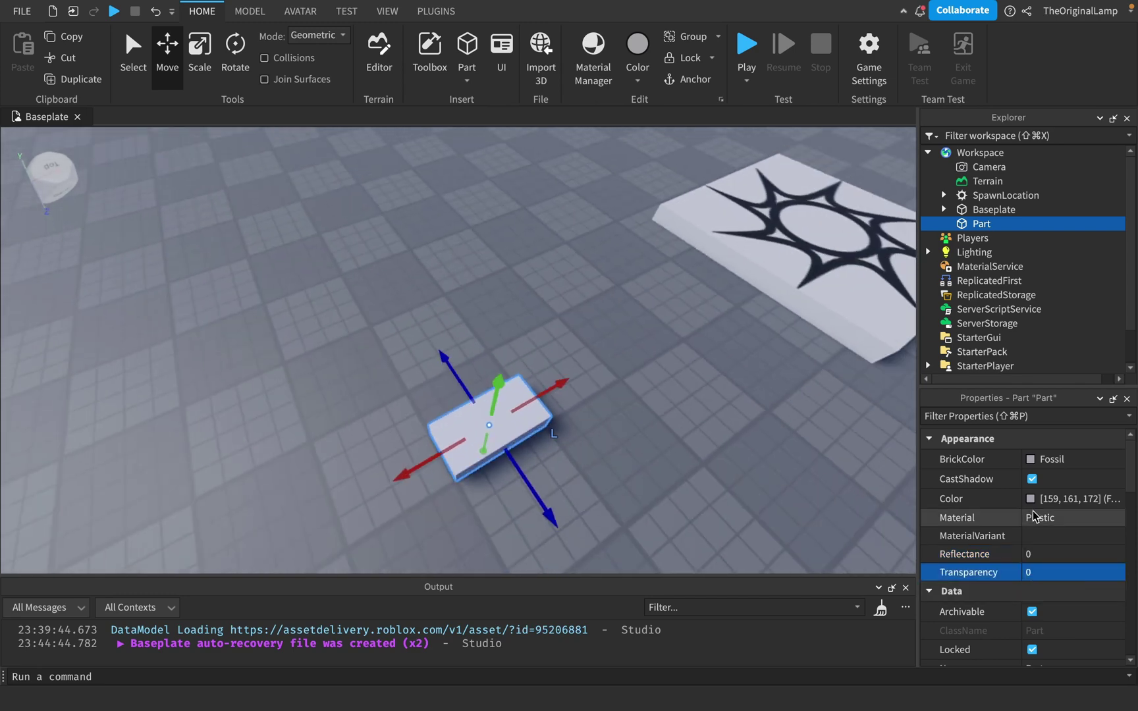
pyautogui.click(1061, 580)
pyautogui.moveTo(1080, 579); pyautogui.dragTo(1120, 573)
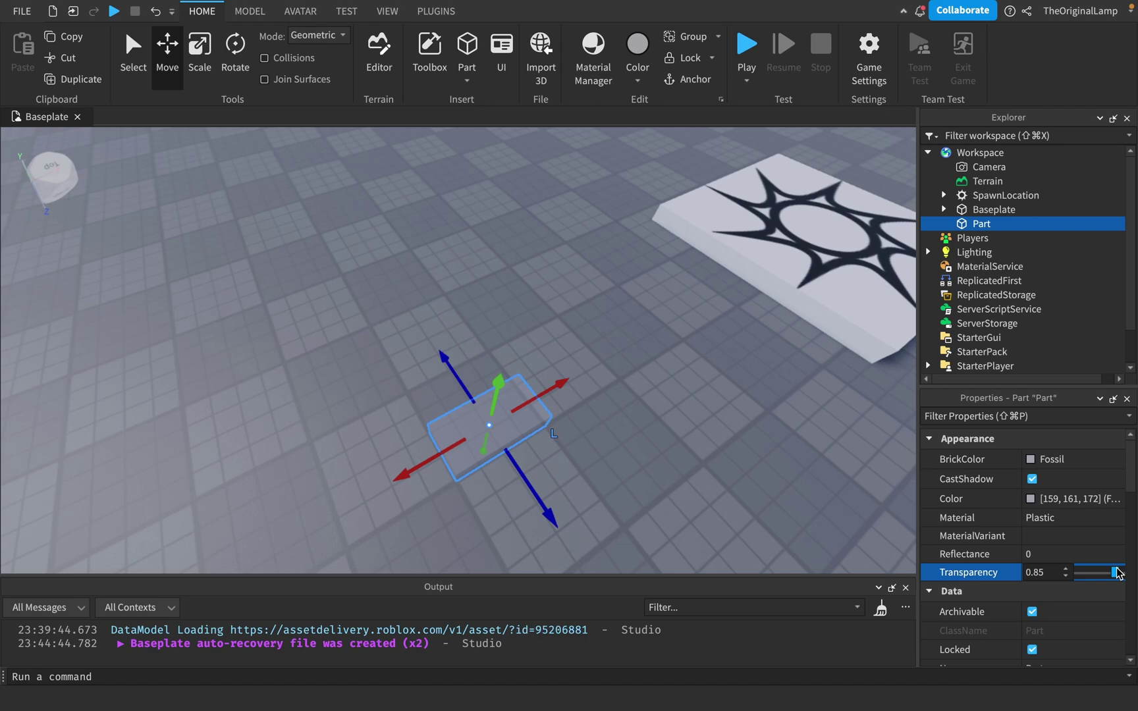
pyautogui.moveTo(1118, 573); pyautogui.dragTo(1078, 573)
# Turn off the Part's Locked property and test deselecting and selecting the Part directly in the viewport.
pyautogui.scroll(-2, 1021, 569)
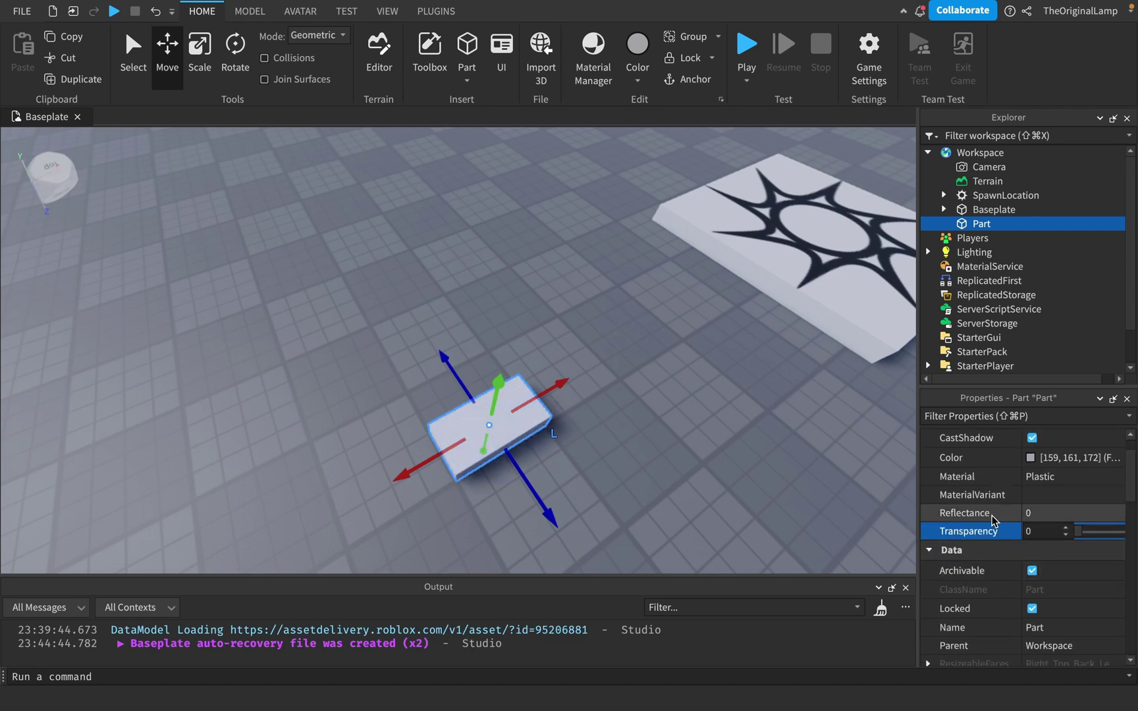
pyautogui.scroll(-1, 990, 543)
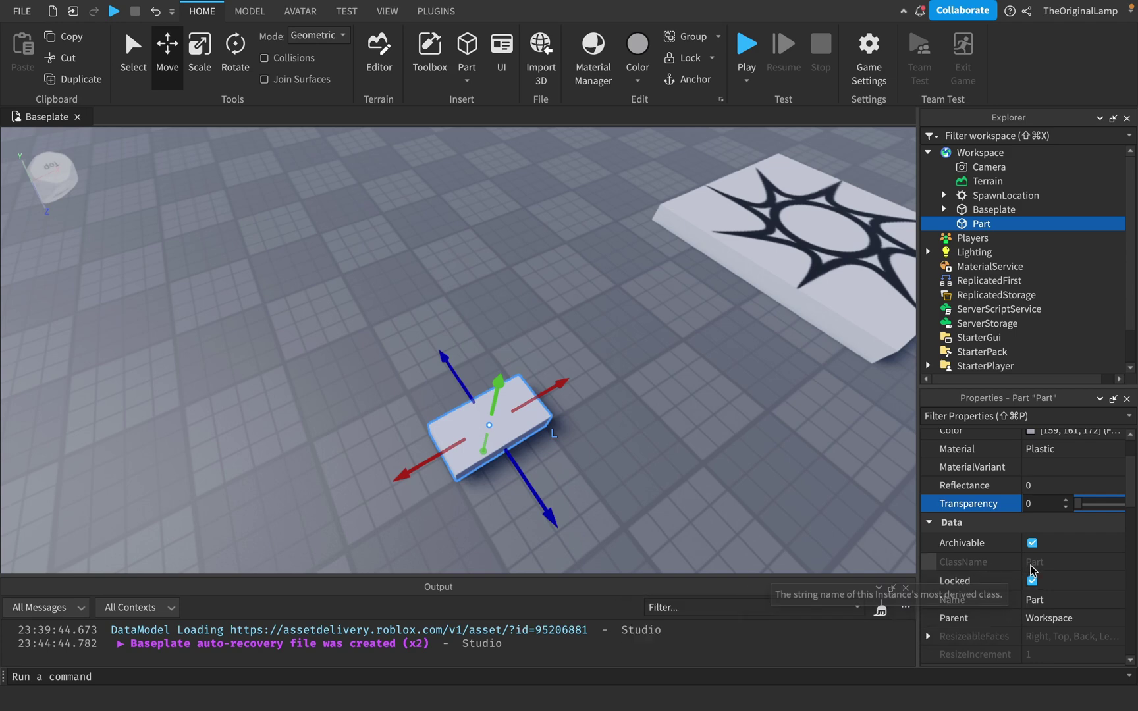
pyautogui.scroll(-3, 1031, 571)
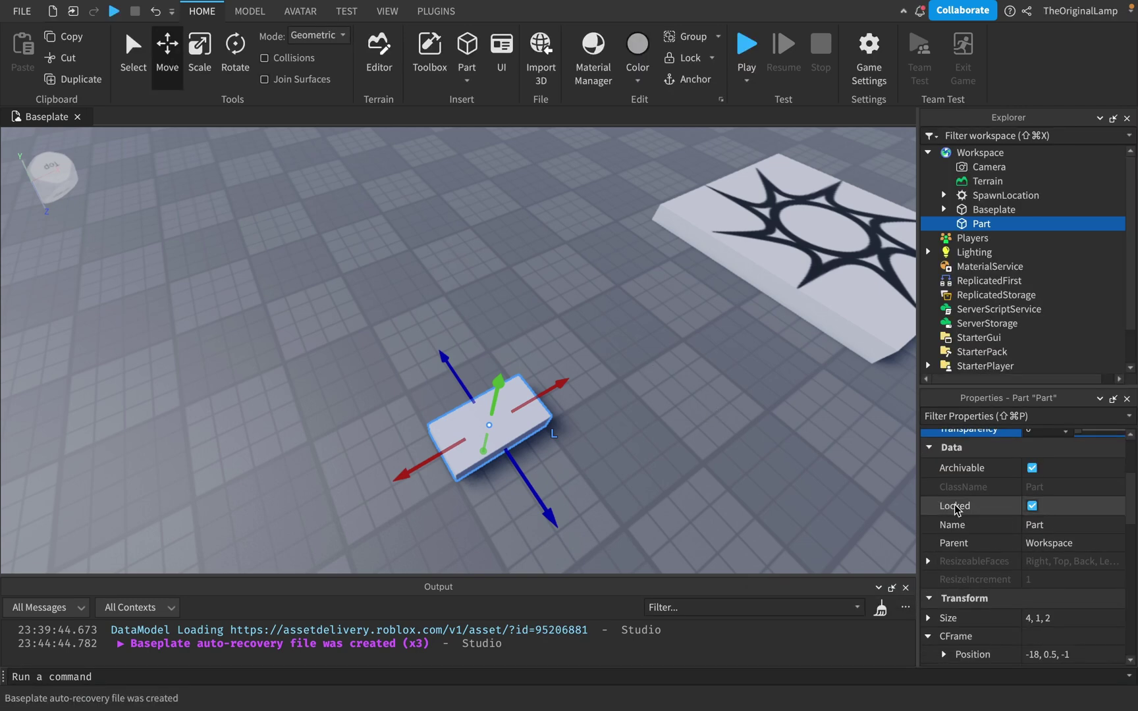
pyautogui.moveTo(957, 511)
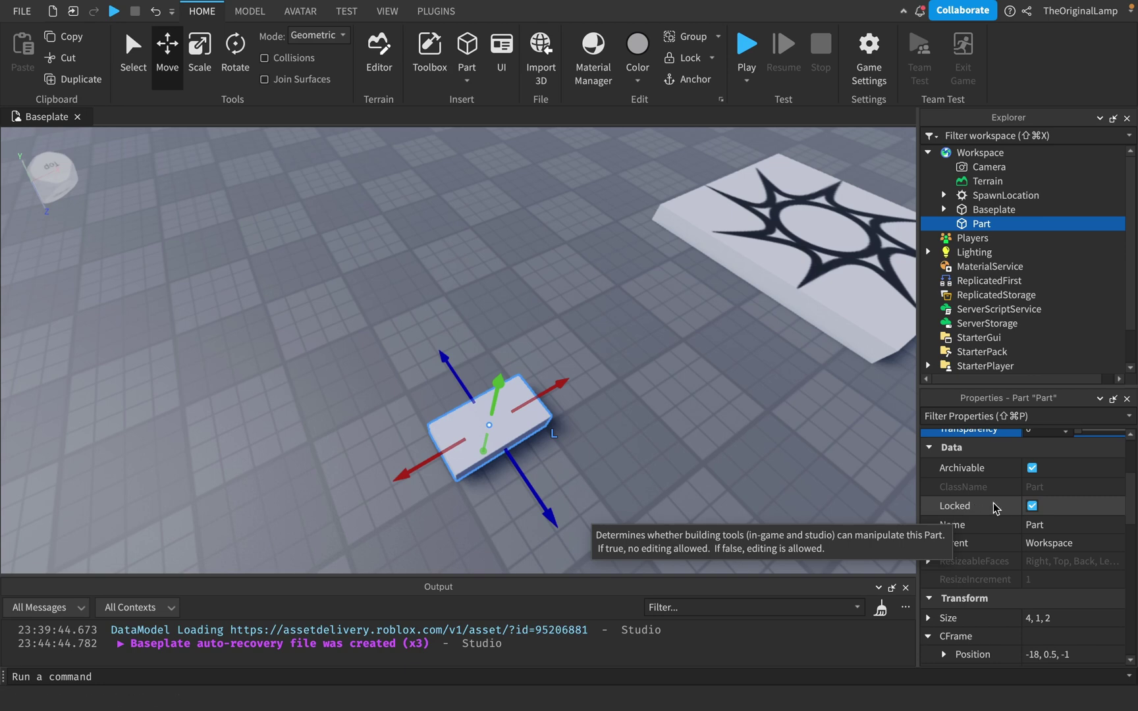
pyautogui.click(1032, 506)
pyautogui.click(761, 448)
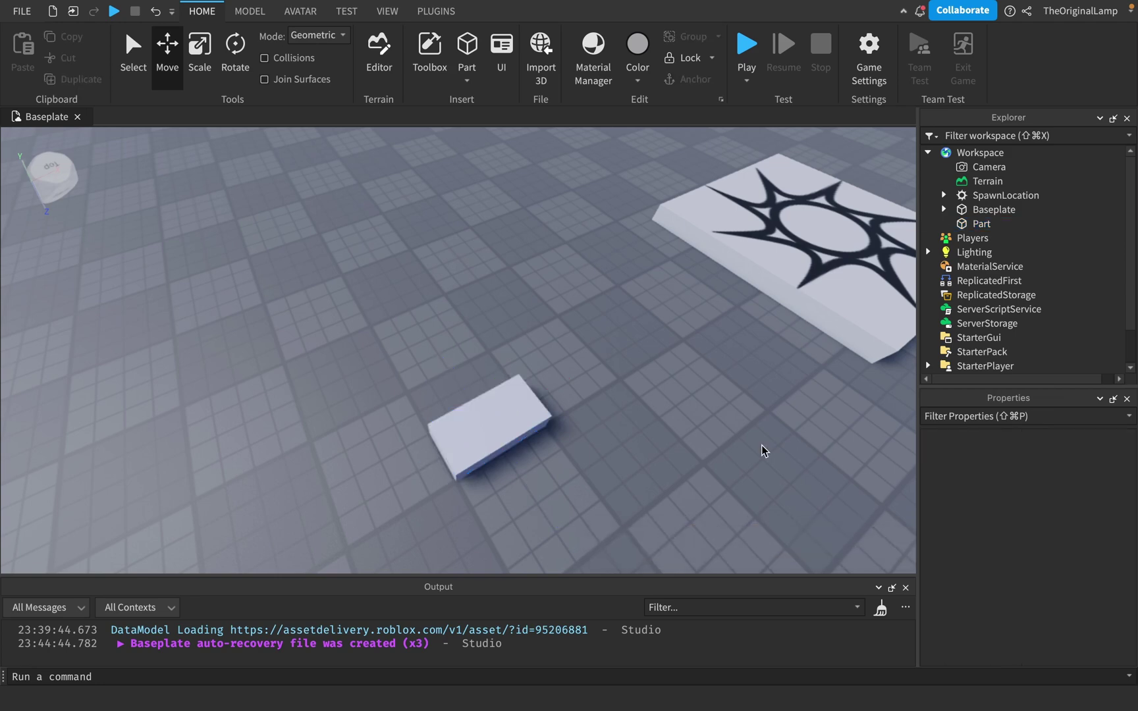
pyautogui.click(510, 428)
pyautogui.click(652, 336)
pyautogui.click(501, 425)
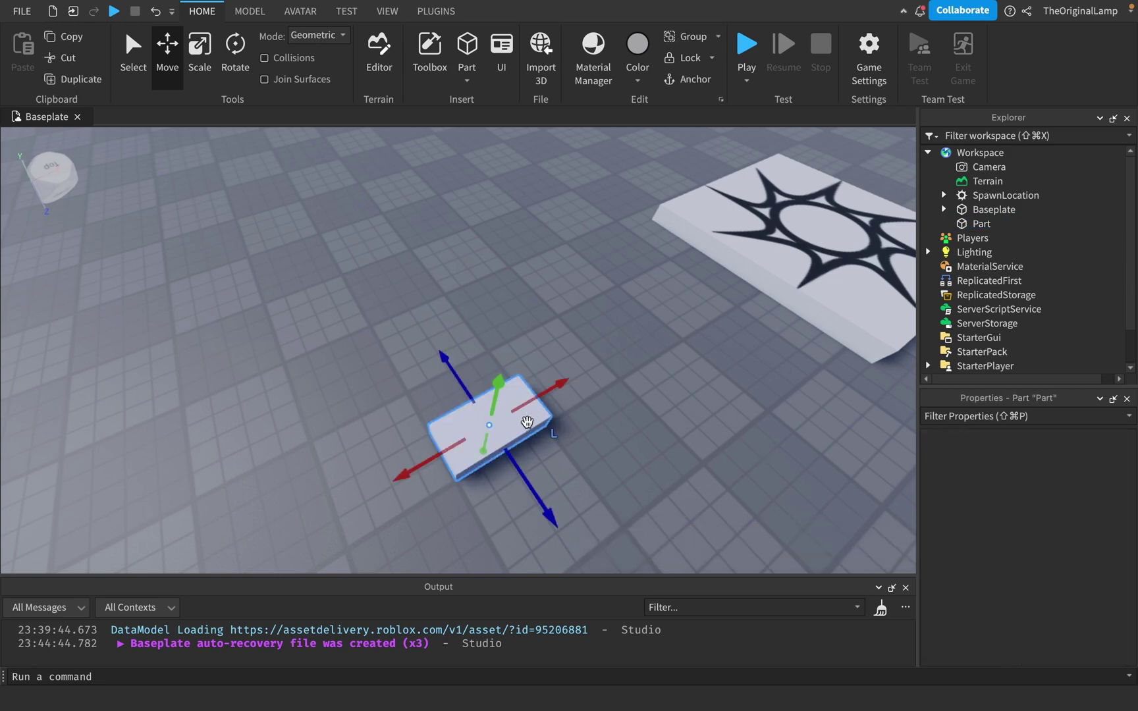
# Turn the Part's Locked property back on and clear the selection.
pyautogui.scroll(-2, 1004, 575)
pyautogui.click(1032, 597)
pyautogui.click(730, 476)
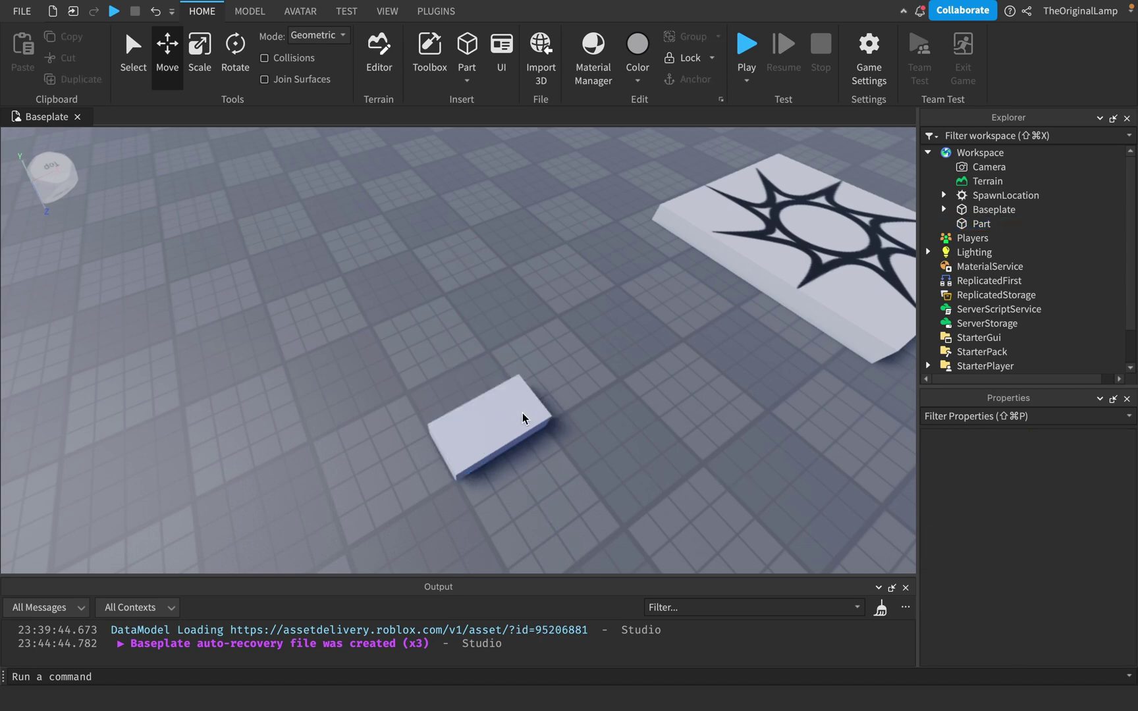
# Select the locked Part from the object hierarchy and turn off its Locked property.
pyautogui.click(981, 224)
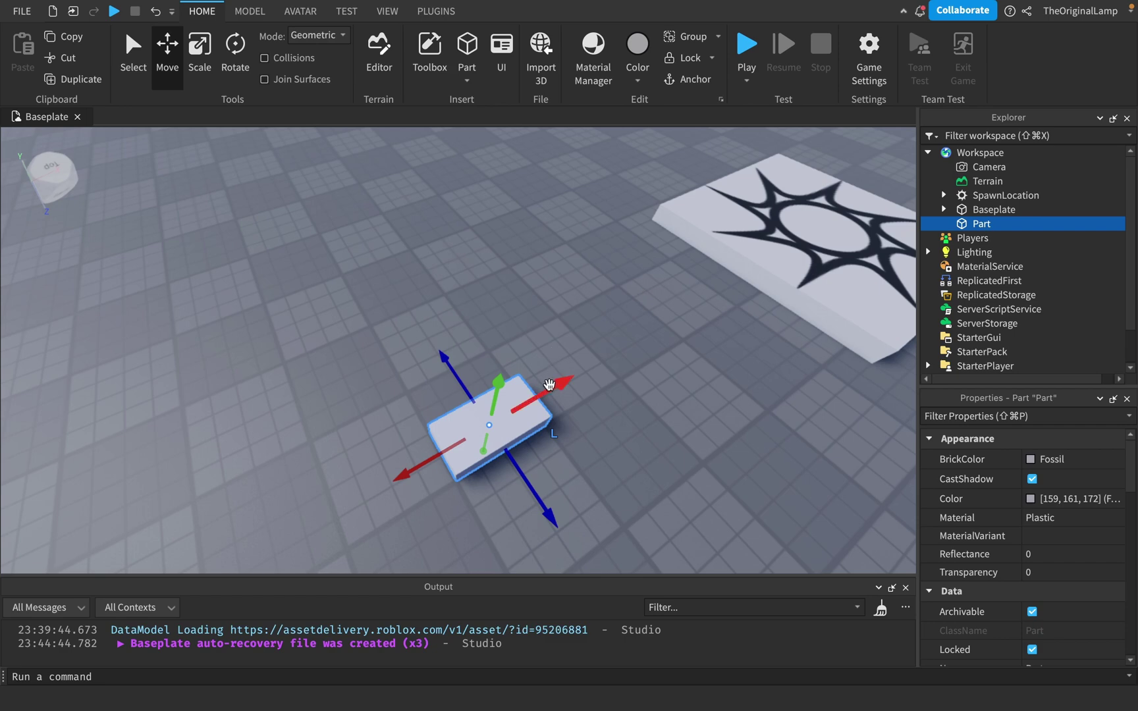
pyautogui.moveTo(549, 384); pyautogui.dragTo(555, 385)
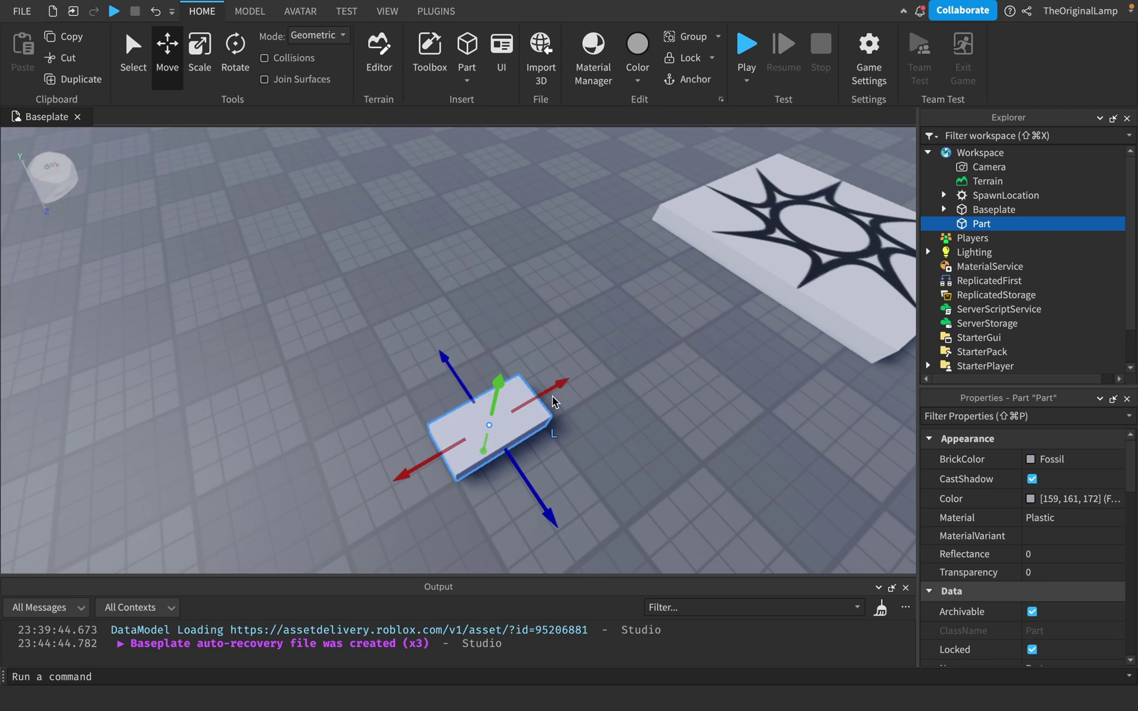
pyautogui.moveTo(684, 367); pyautogui.dragTo(684, 368, button='right')
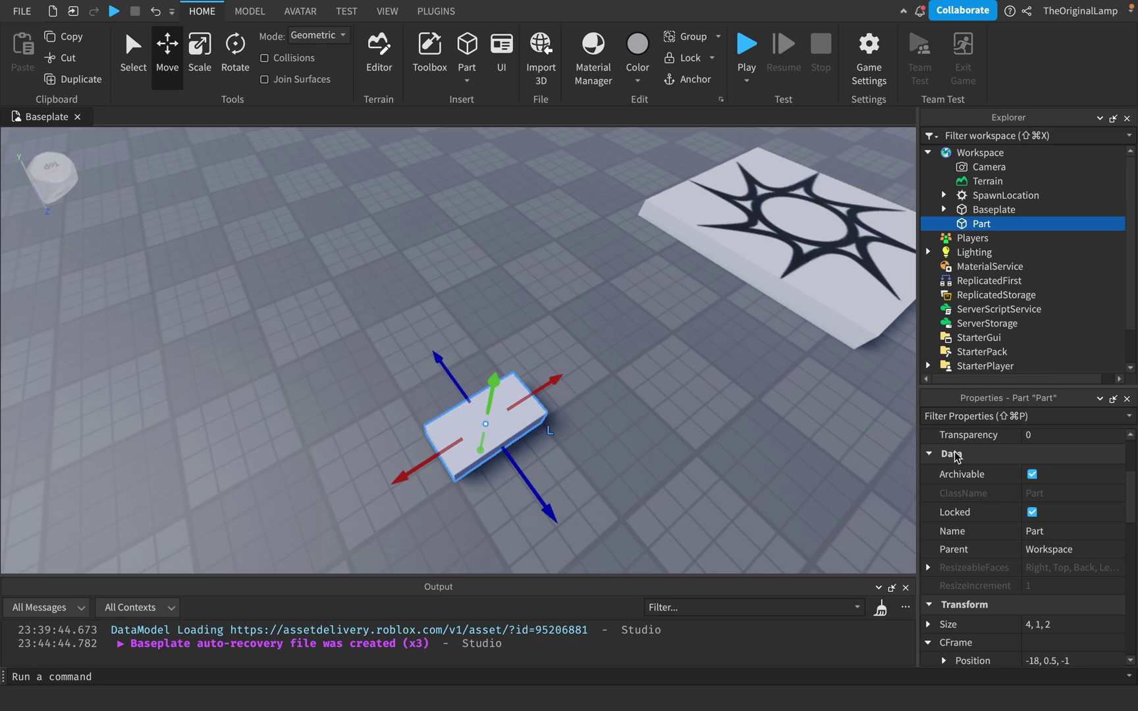
pyautogui.click(1032, 512)
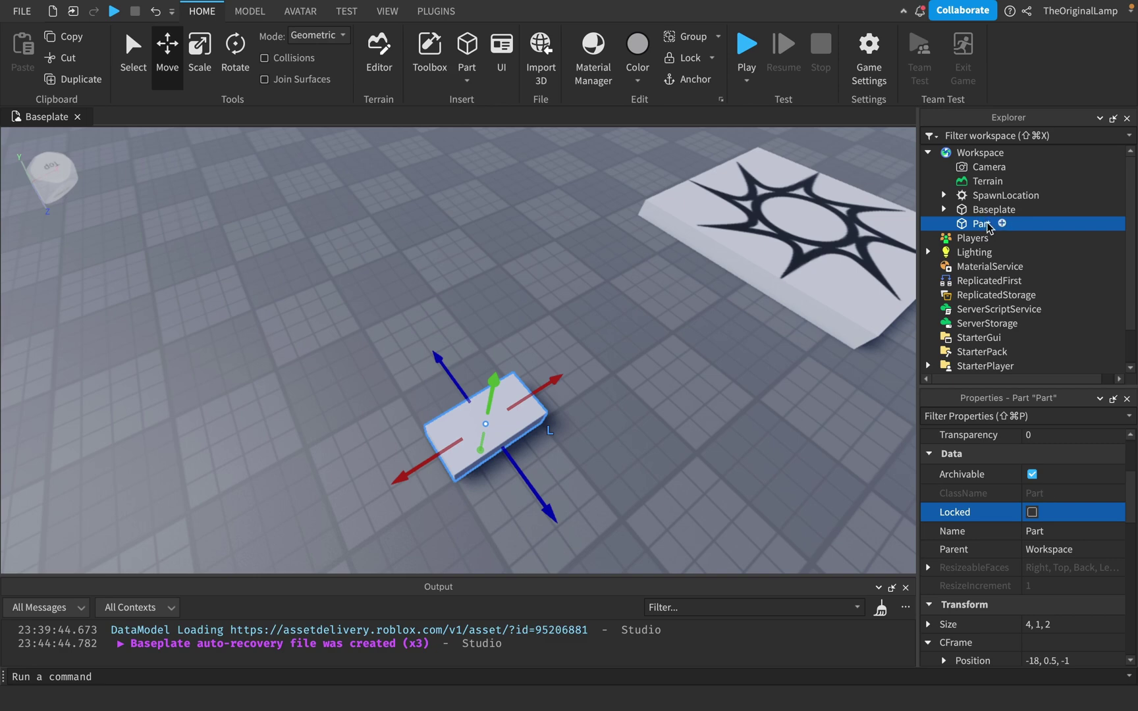
# Rename the Part to Part2, and replace that name with Button and finally ButtonPart.
pyautogui.click(1035, 531)
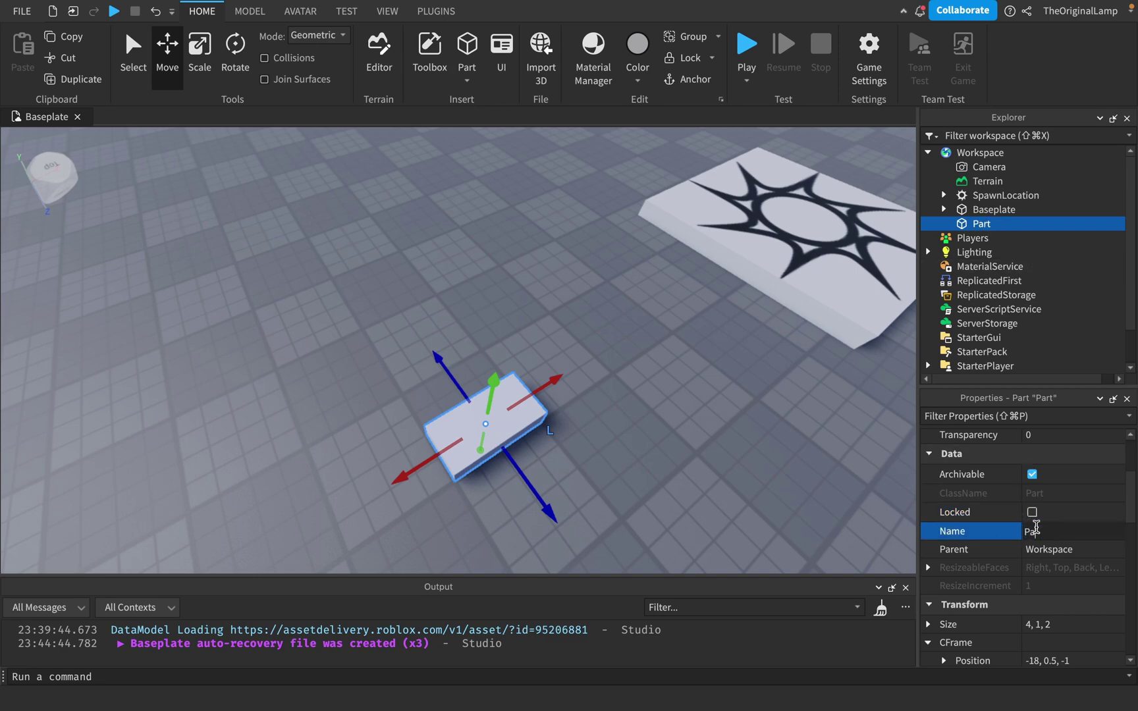
pyautogui.press('Return')
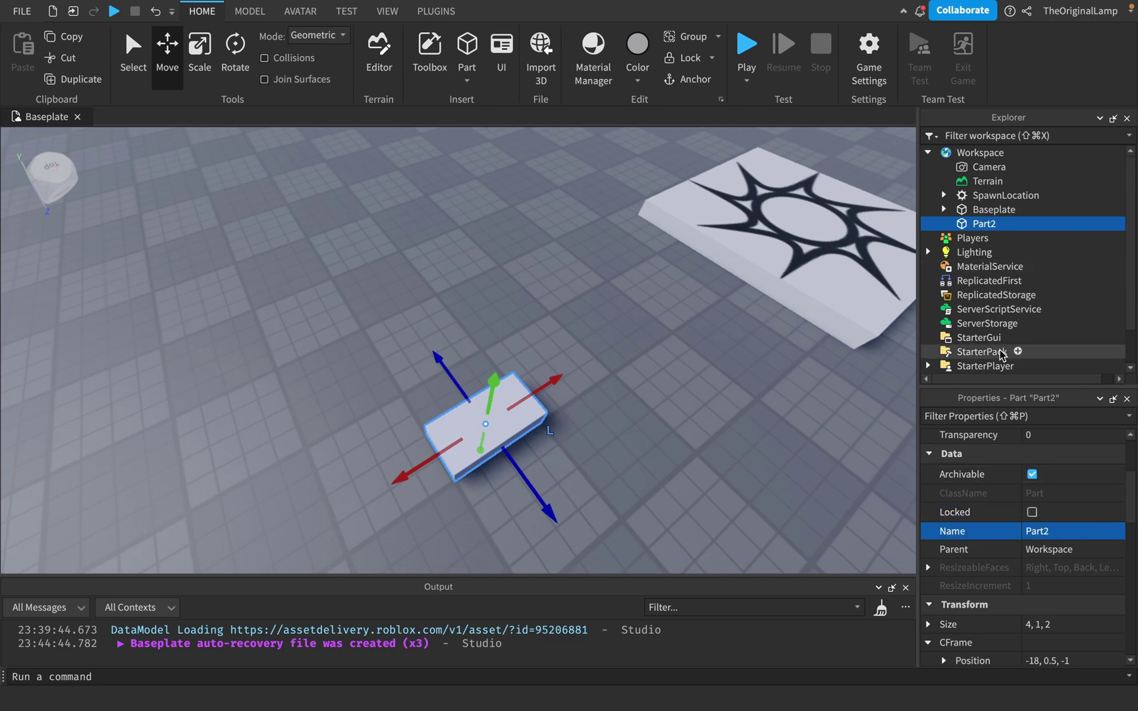
pyautogui.click(1061, 531)
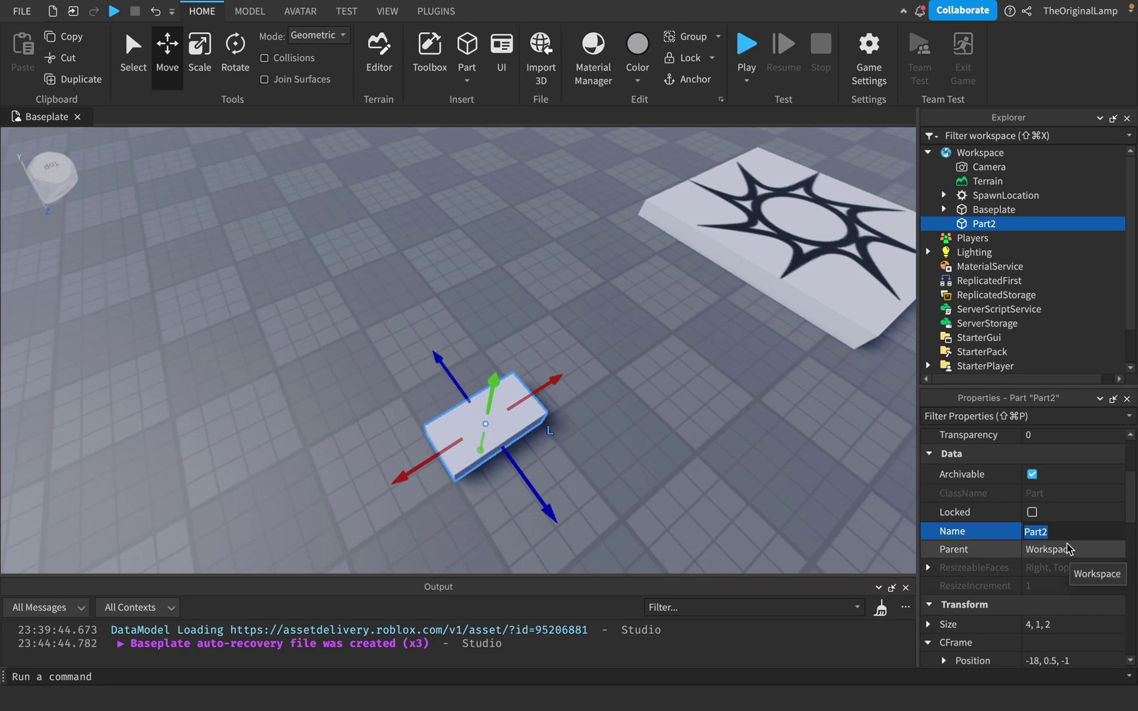
pyautogui.write('Button')
pyautogui.press('Return')
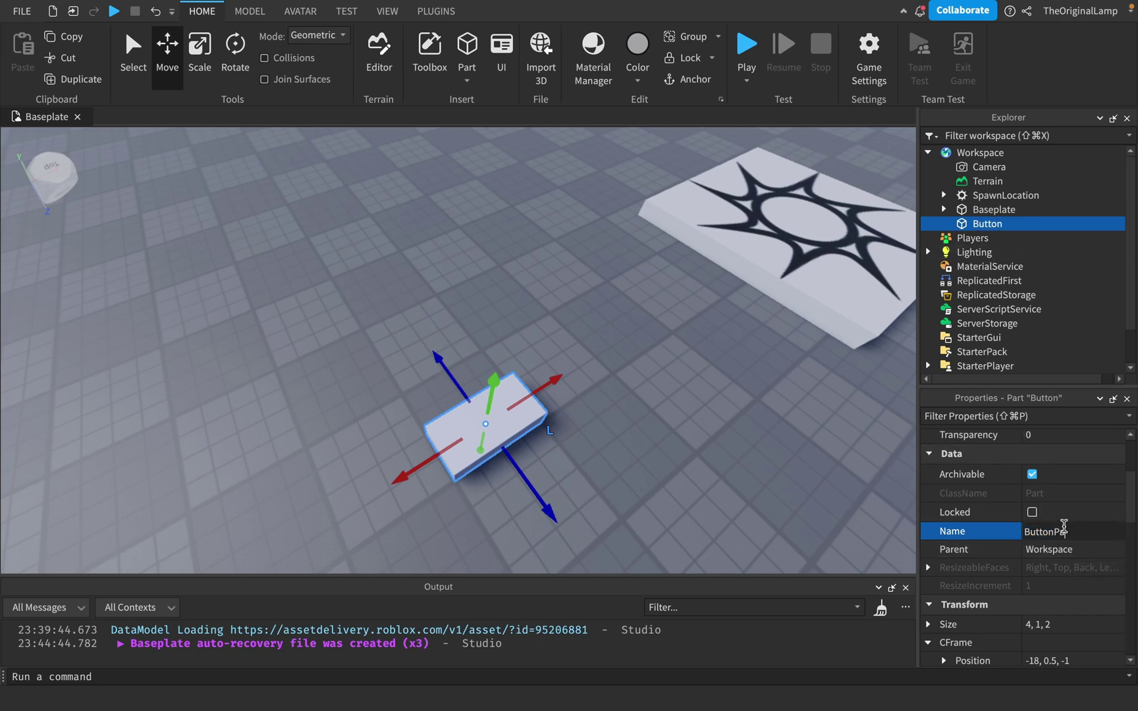
pyautogui.press('Return')
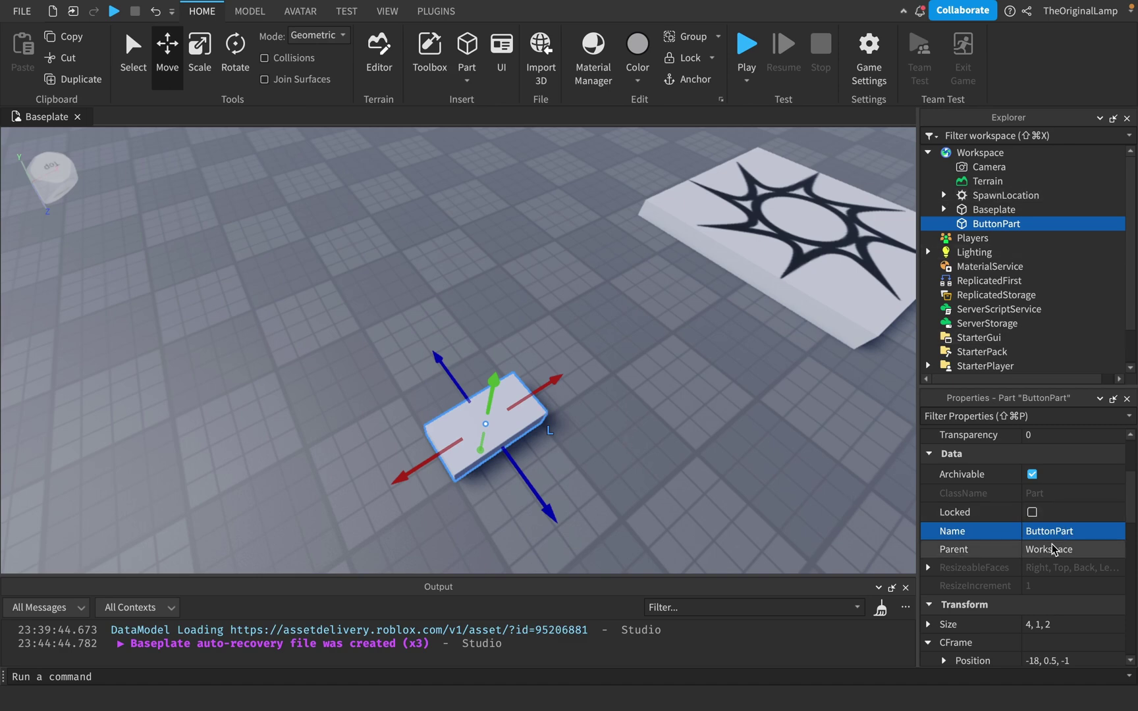
# Rename ButtonPart back to Part.
pyautogui.click(1073, 547)
pyautogui.click(1072, 533)
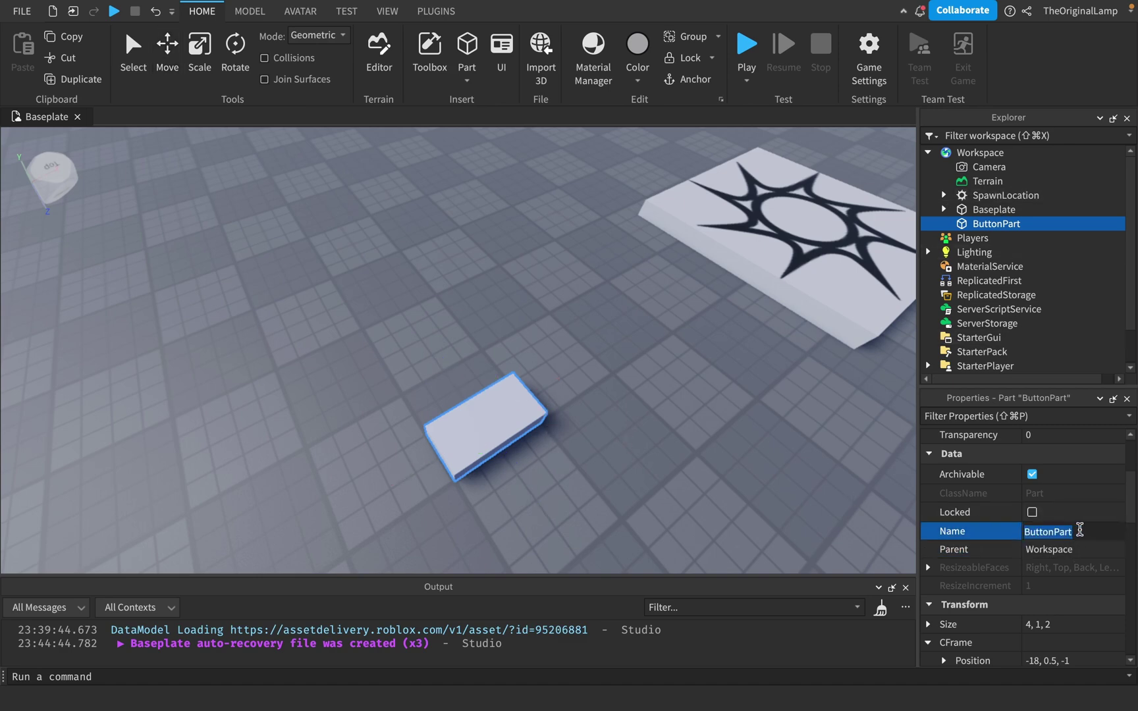
pyautogui.write('Part')
pyautogui.press('Return')
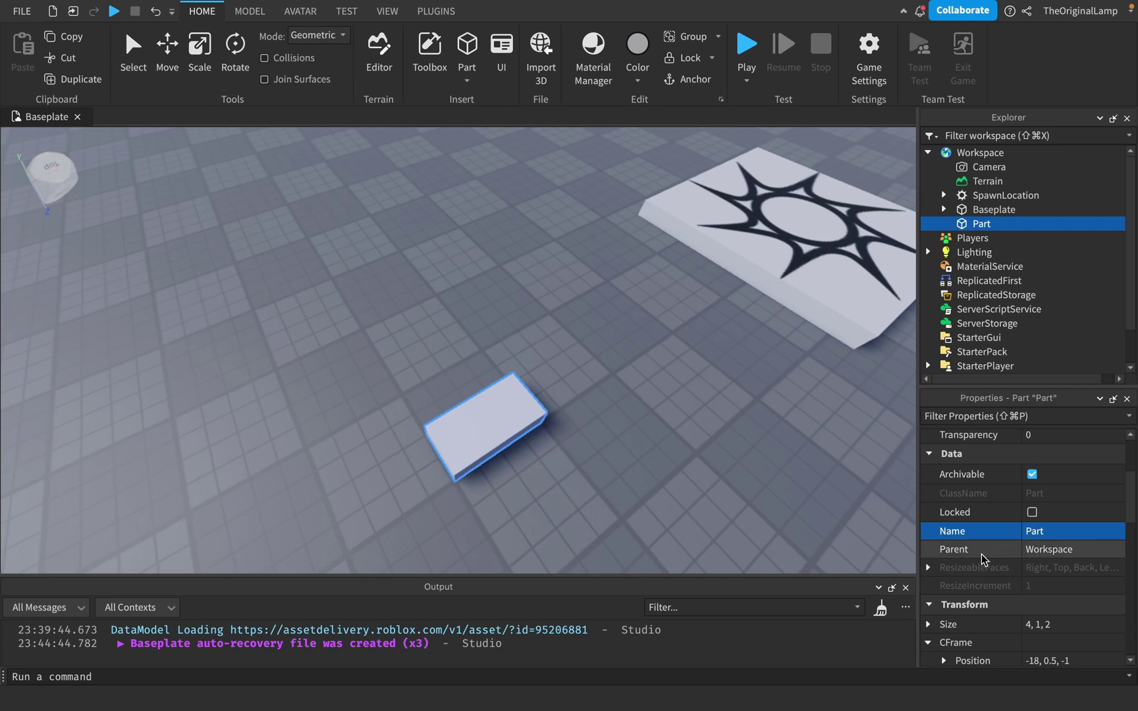
# Change the Part's Parent property from Workspace to ReplicatedStorage and expand ReplicatedStorage to show its contents.
pyautogui.moveTo(1011, 223)
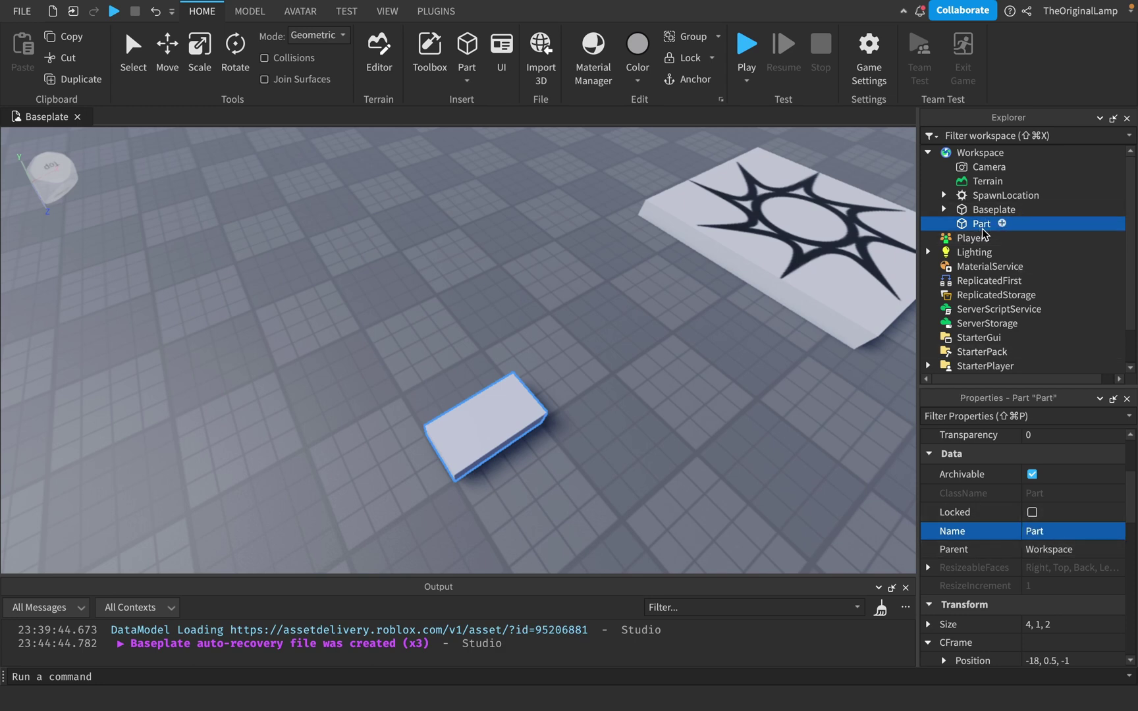
pyautogui.moveTo(972, 160)
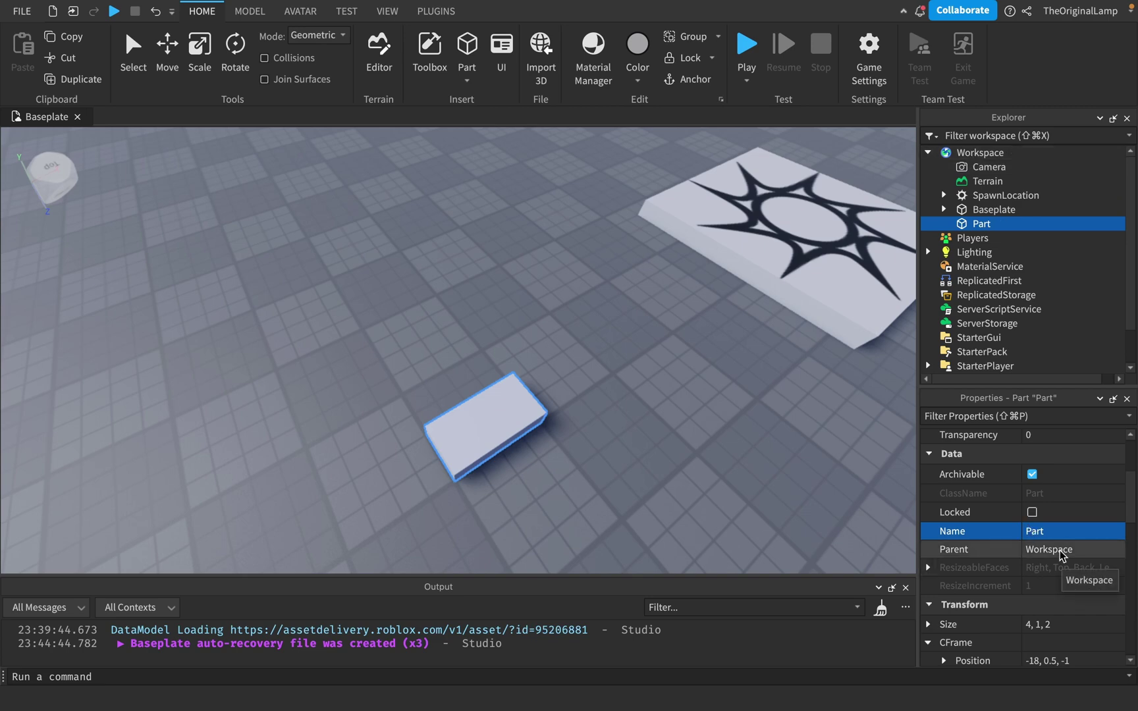
pyautogui.moveTo(1054, 319)
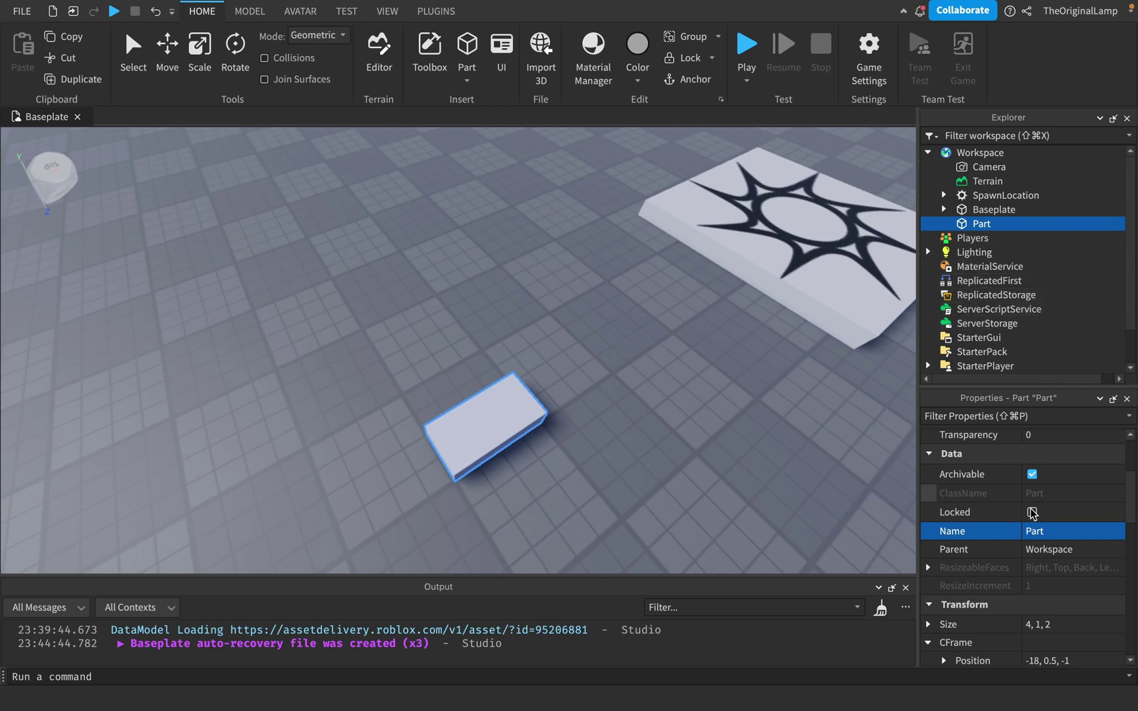
pyautogui.click(1072, 546)
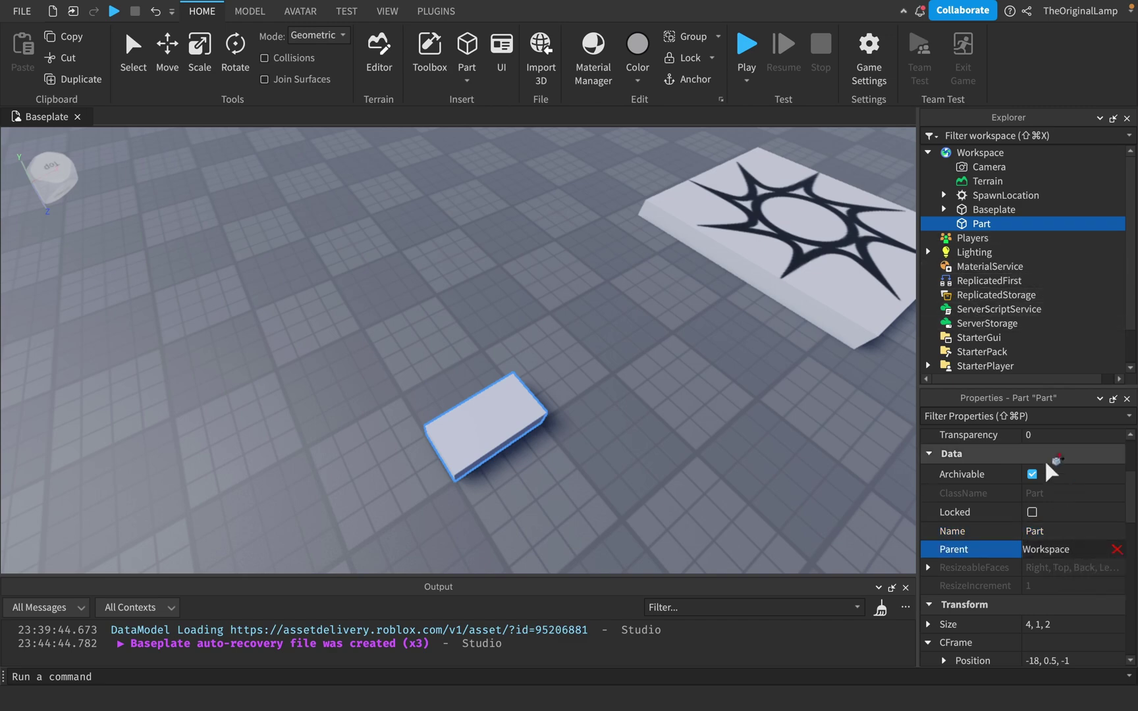
pyautogui.moveTo(1014, 359); pyautogui.dragTo(1004, 304)
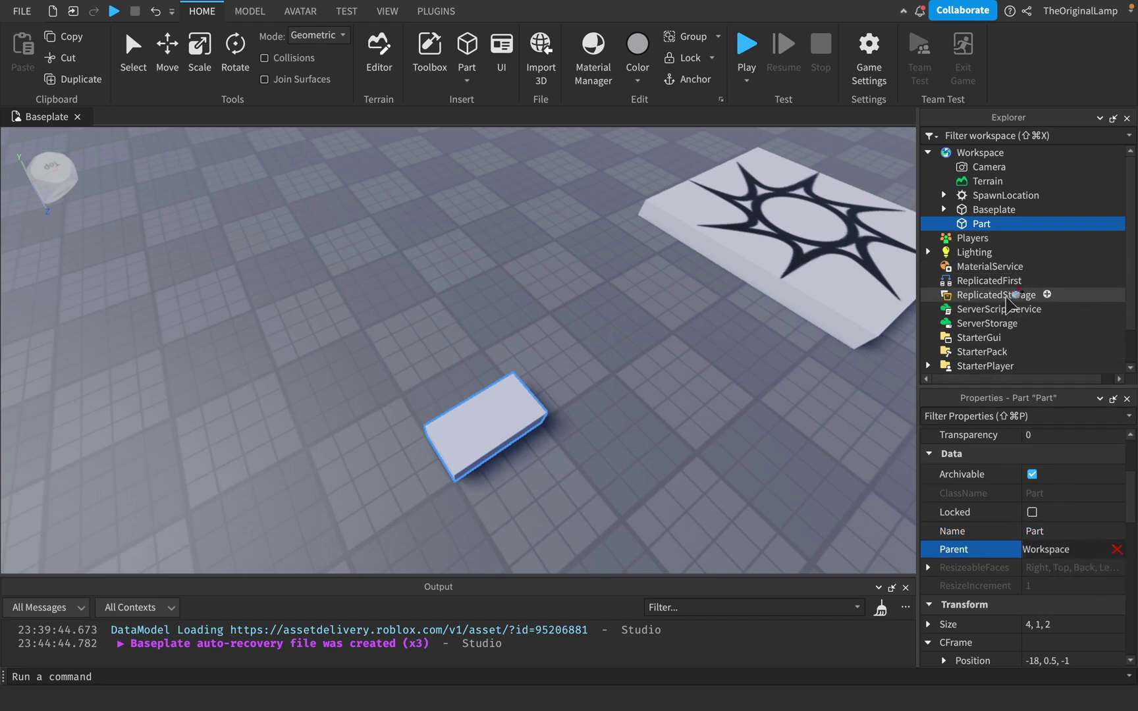
pyautogui.click(1008, 298)
pyautogui.click(928, 282)
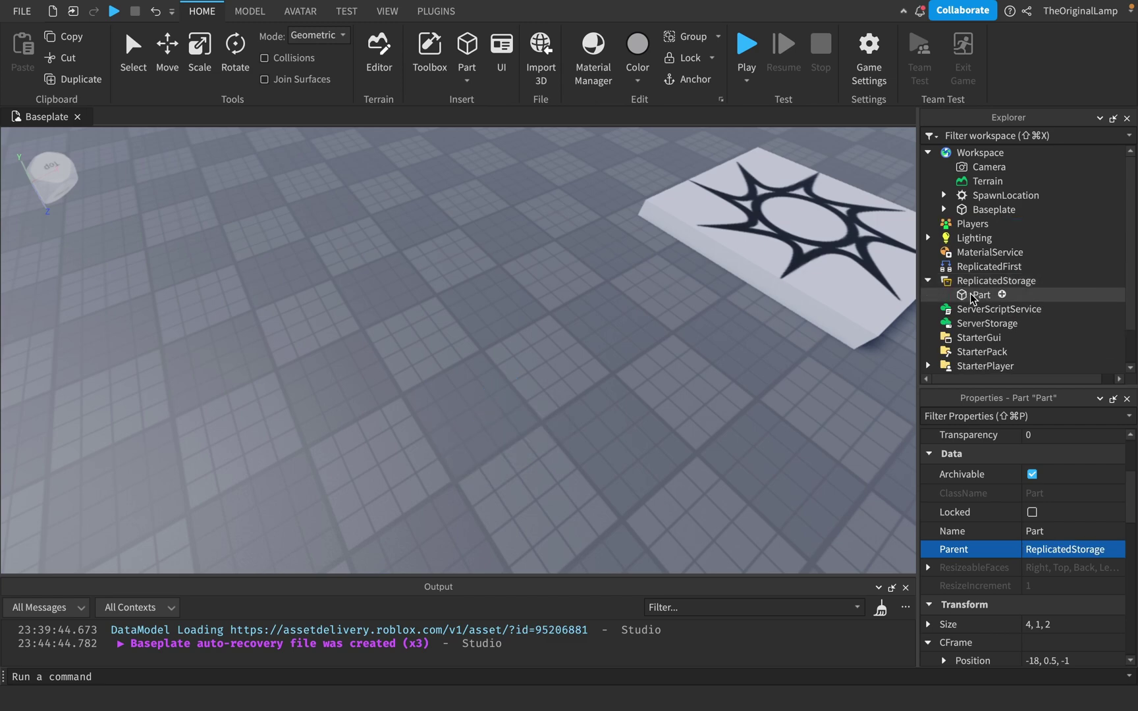
# Select the Part inside ReplicatedStorage and set its Parent back to Workspace.
pyautogui.click(980, 294)
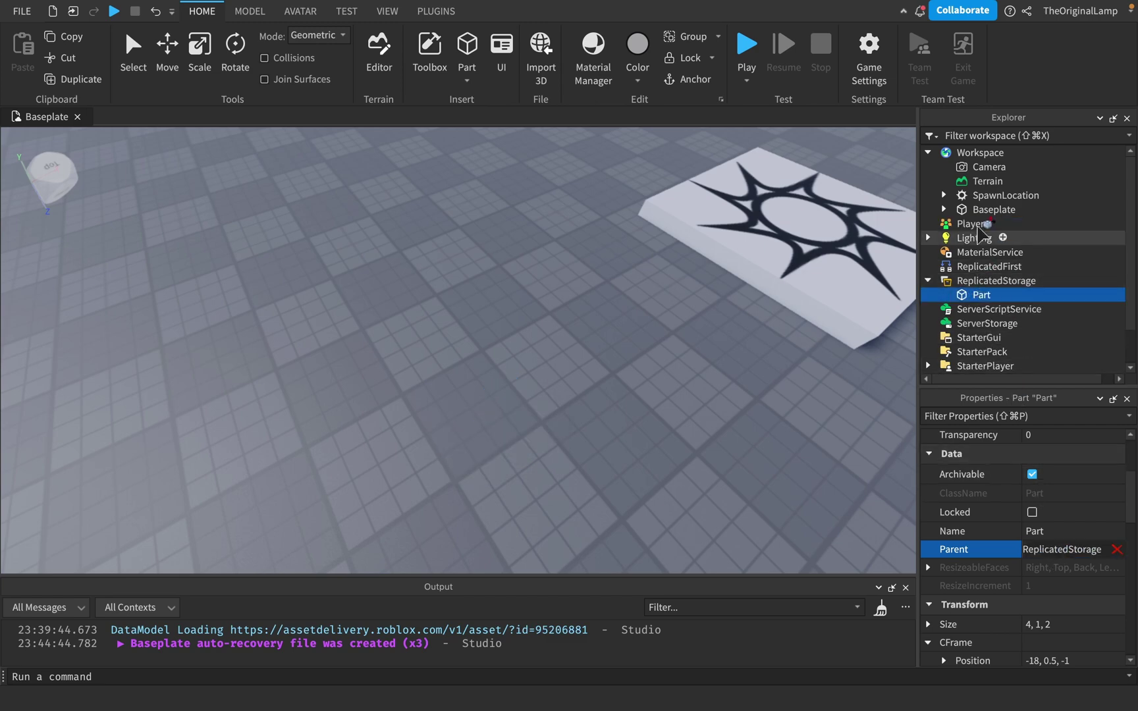
pyautogui.click(982, 153)
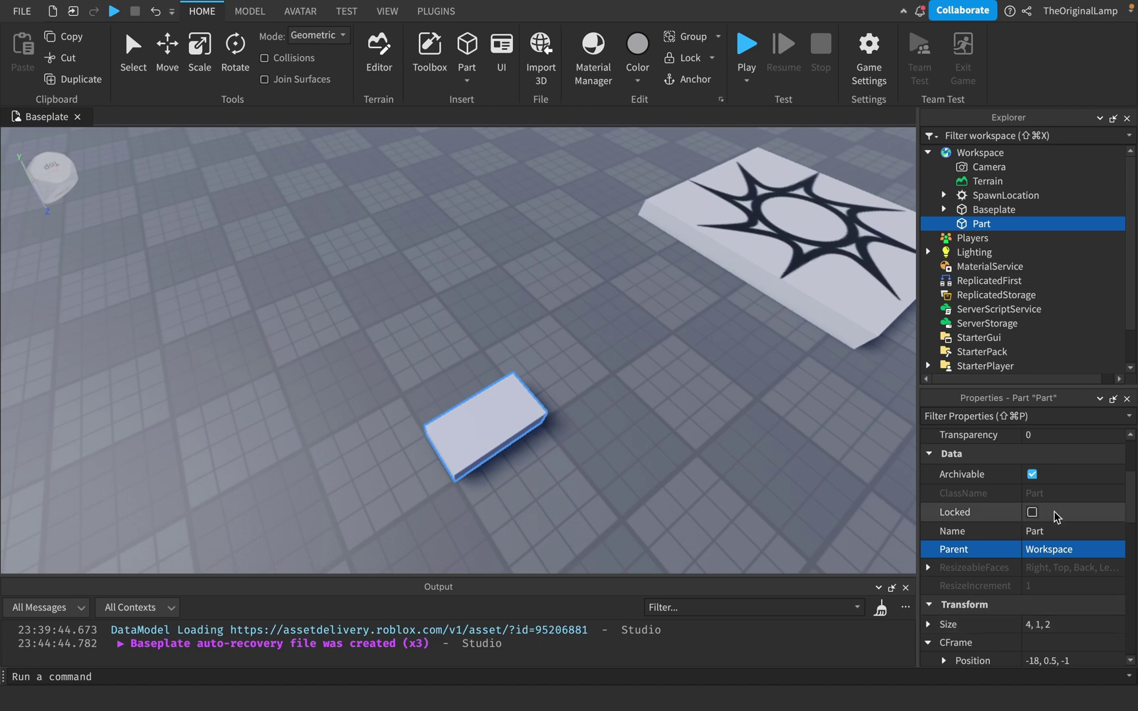
# Inspect the individual faces listed under the Part's ResizeableFaces, collapse the list and bring the Transform properties into view.
pyautogui.scroll(-3, 1067, 520)
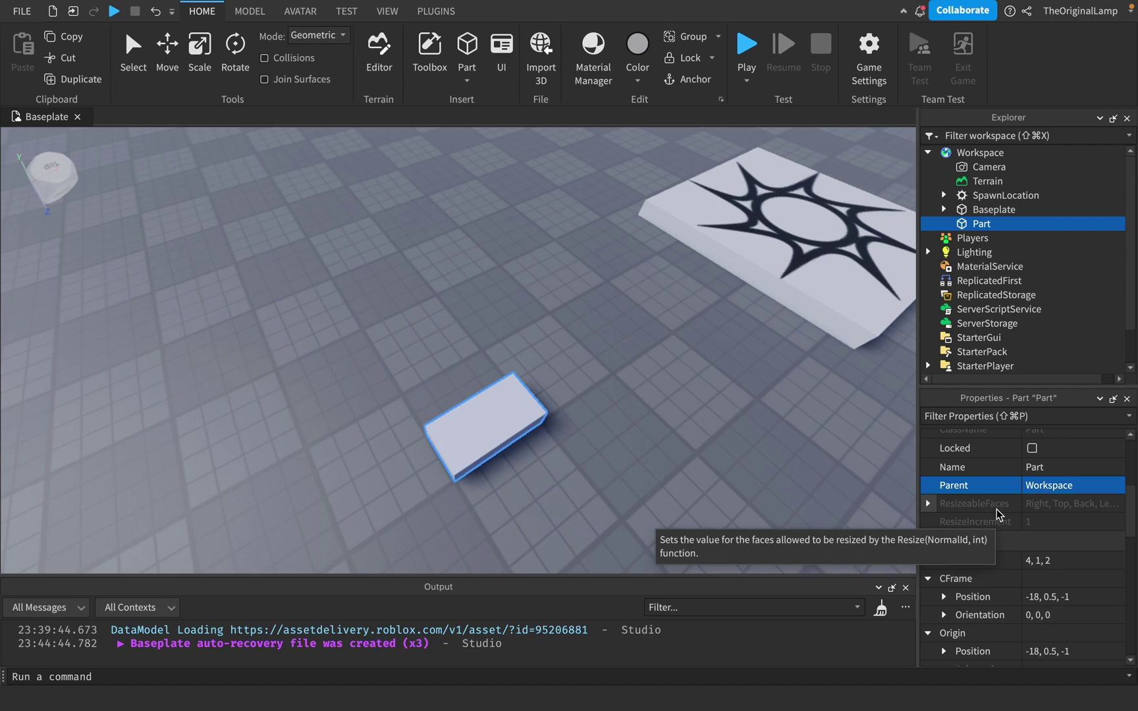
pyautogui.click(928, 504)
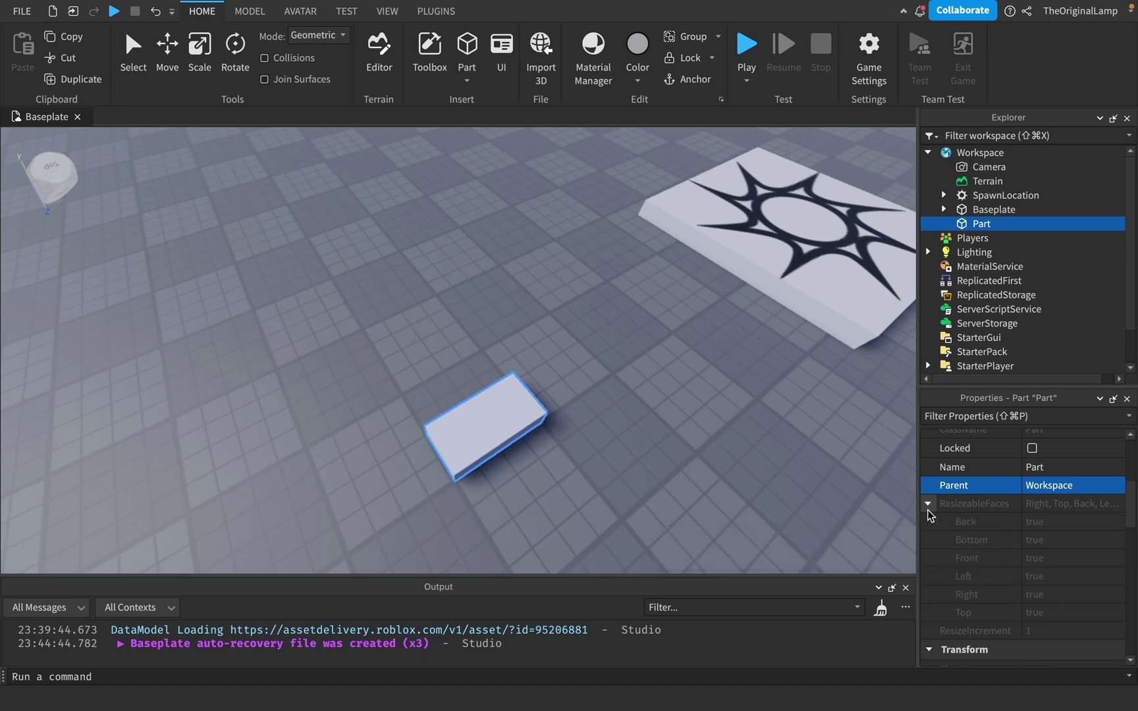
pyautogui.click(927, 510)
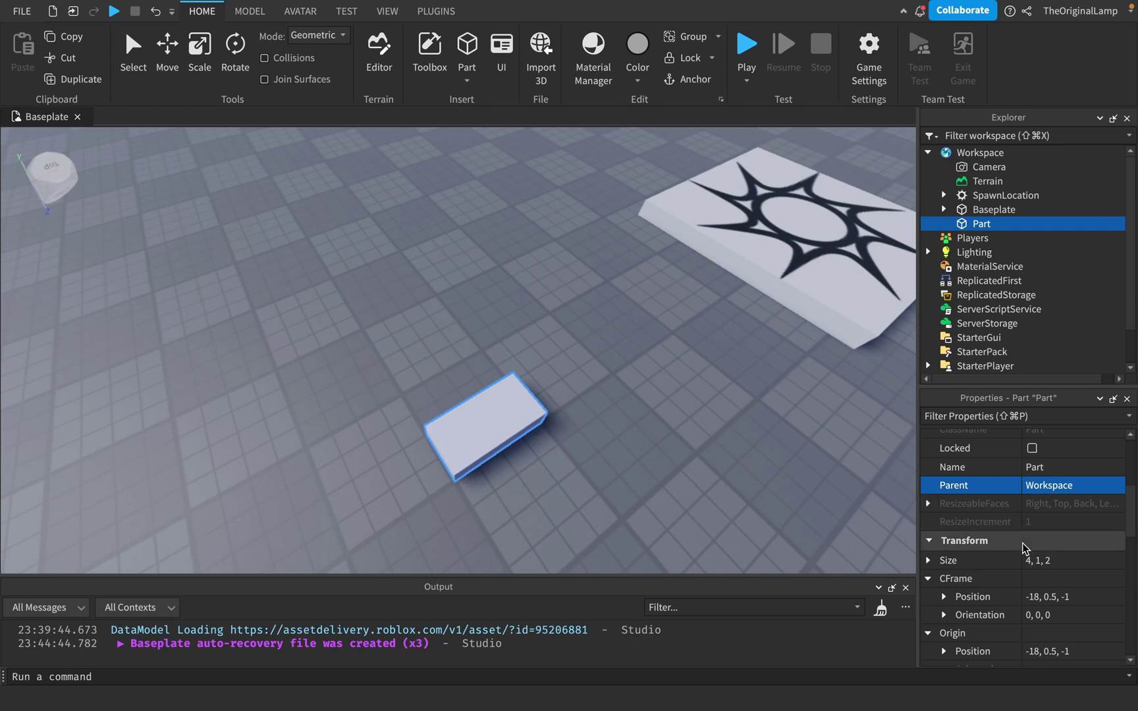
pyautogui.scroll(-3, 1022, 544)
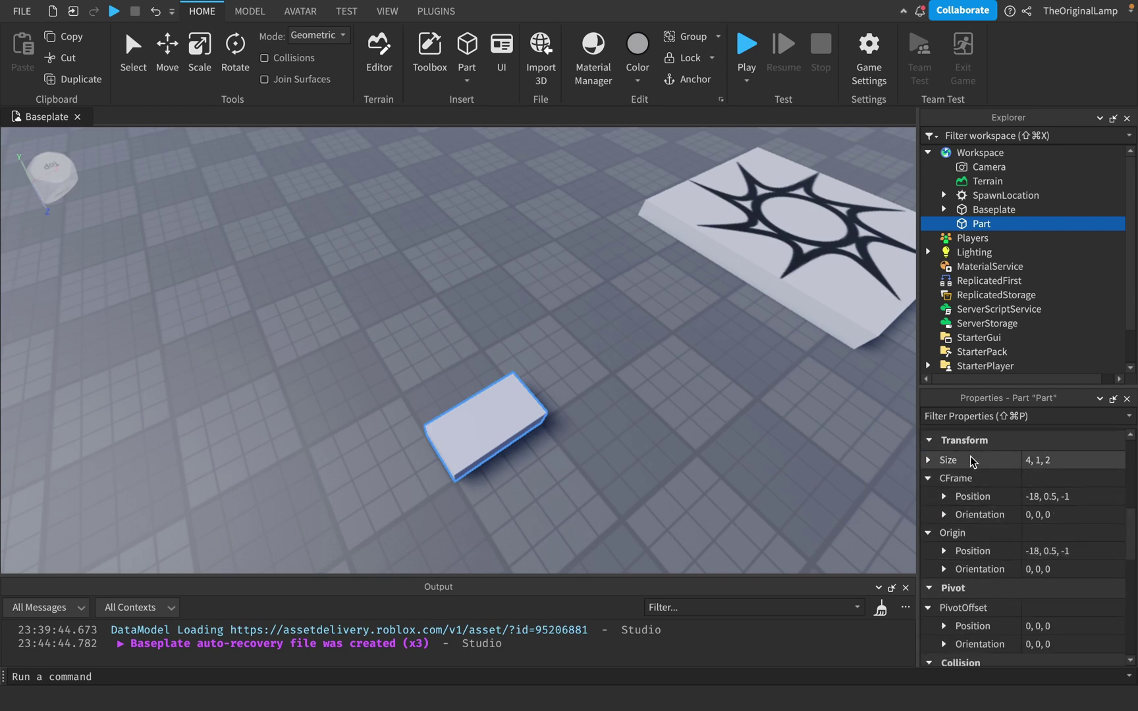
# Expand the Part's Size property and set its Z value to 200, viewing the stretched Part.
pyautogui.click(967, 531)
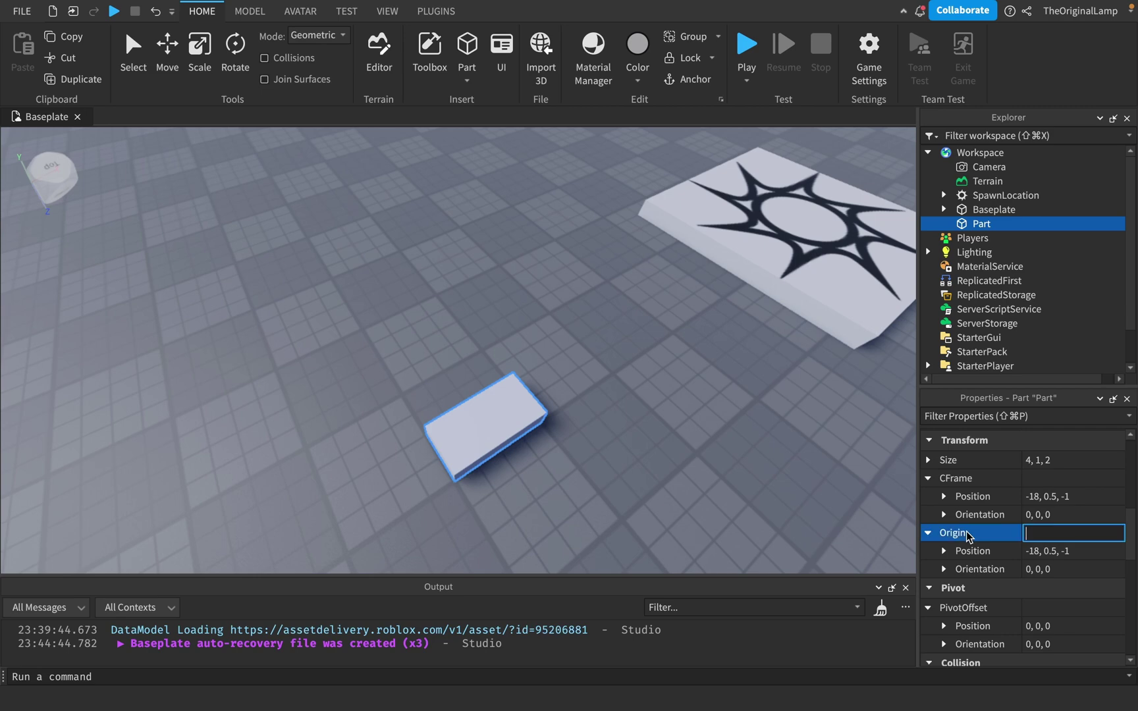
pyautogui.click(929, 461)
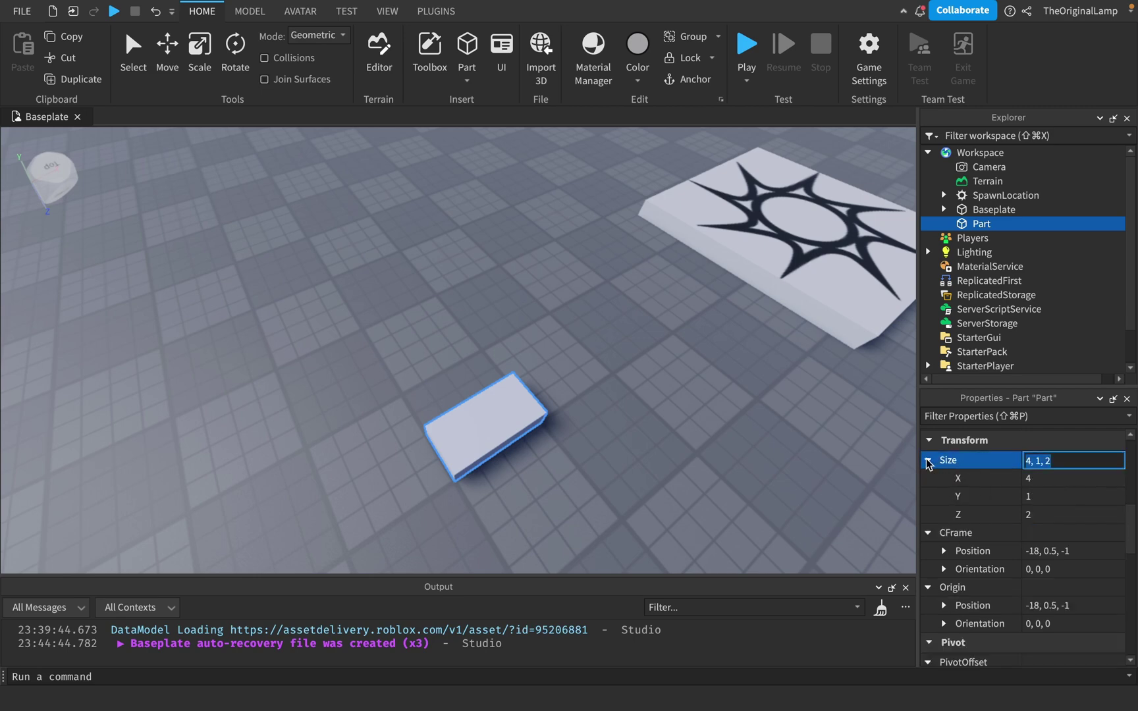
pyautogui.click(928, 461)
pyautogui.click(929, 461)
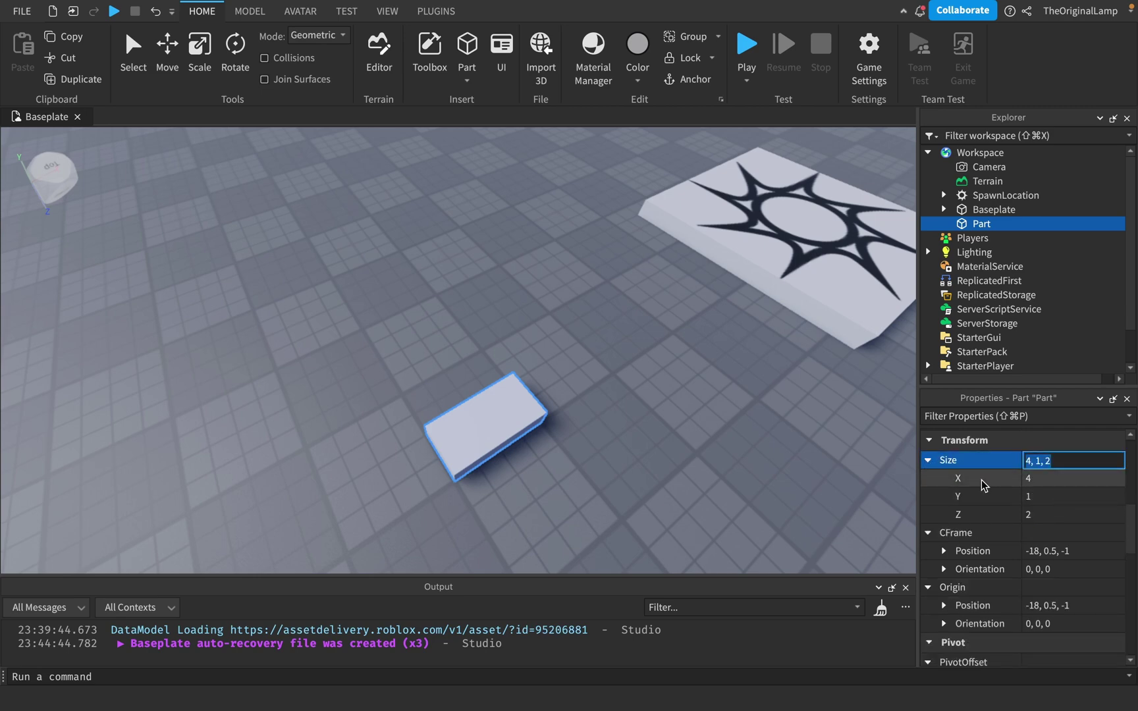
pyautogui.click(1047, 516)
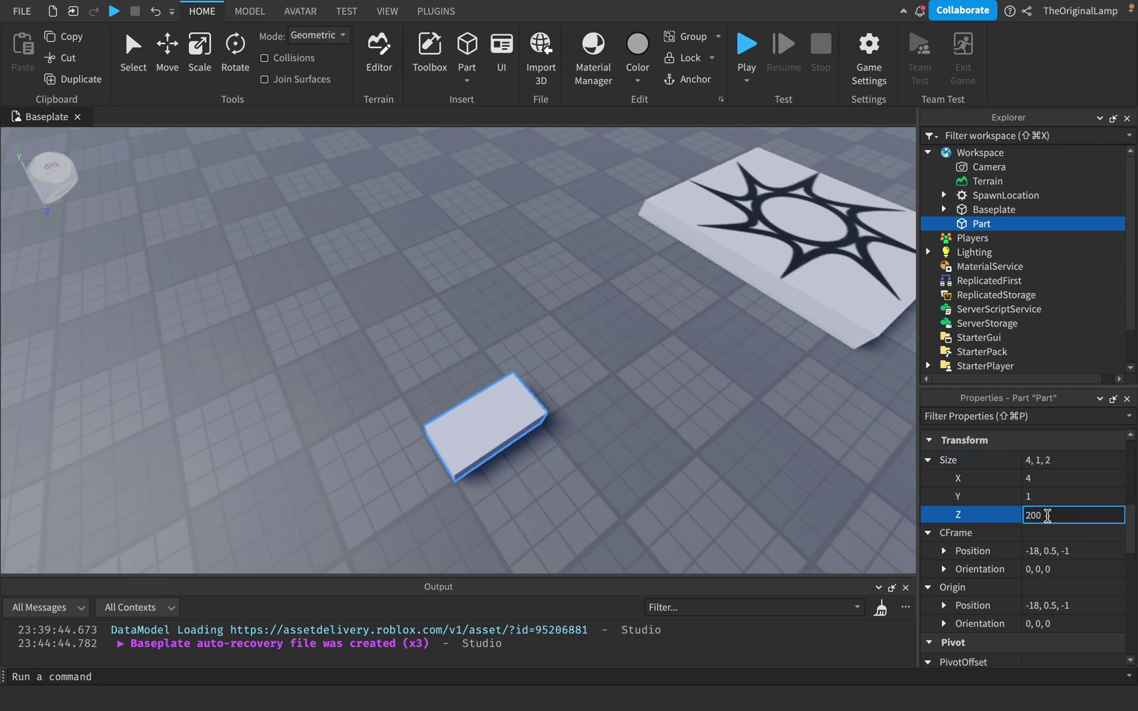
pyautogui.press('Return')
pyautogui.moveTo(727, 467); pyautogui.dragTo(727, 467, button='right')
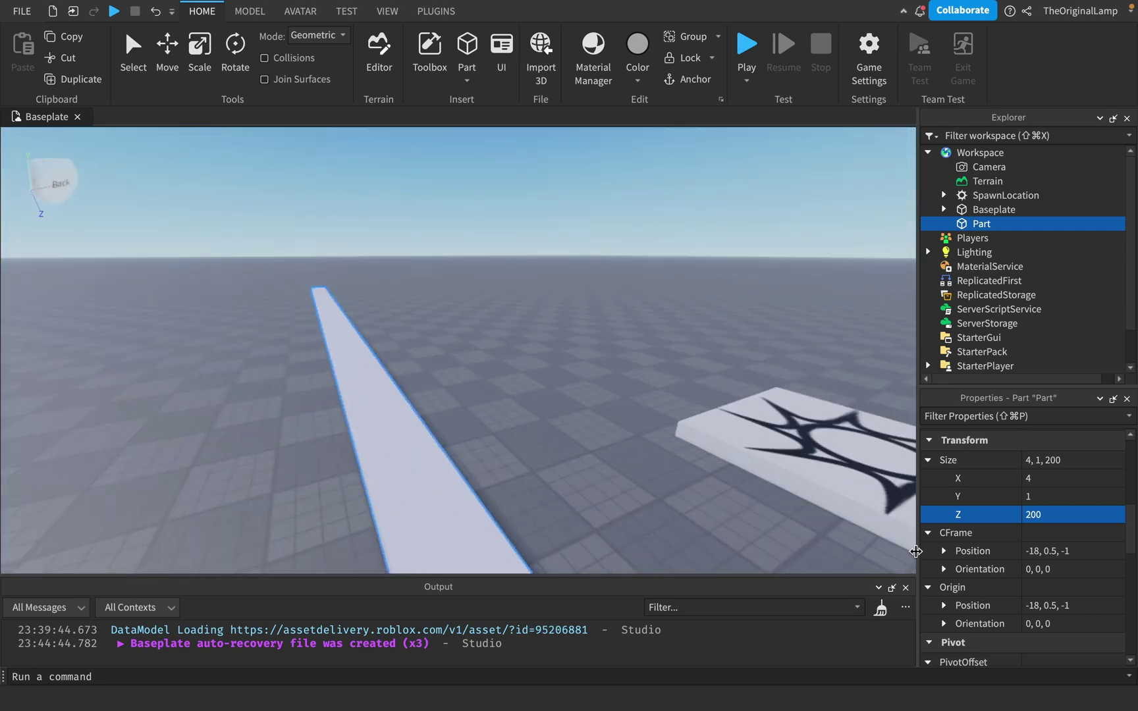
# Set the Z value of the Part's Size to the maximum of 2048.
pyautogui.click(1066, 519)
pyautogui.write('2000')
pyautogui.press('Return')
# Set the Z value of the Part's Size back to 2.
pyautogui.click(1091, 513)
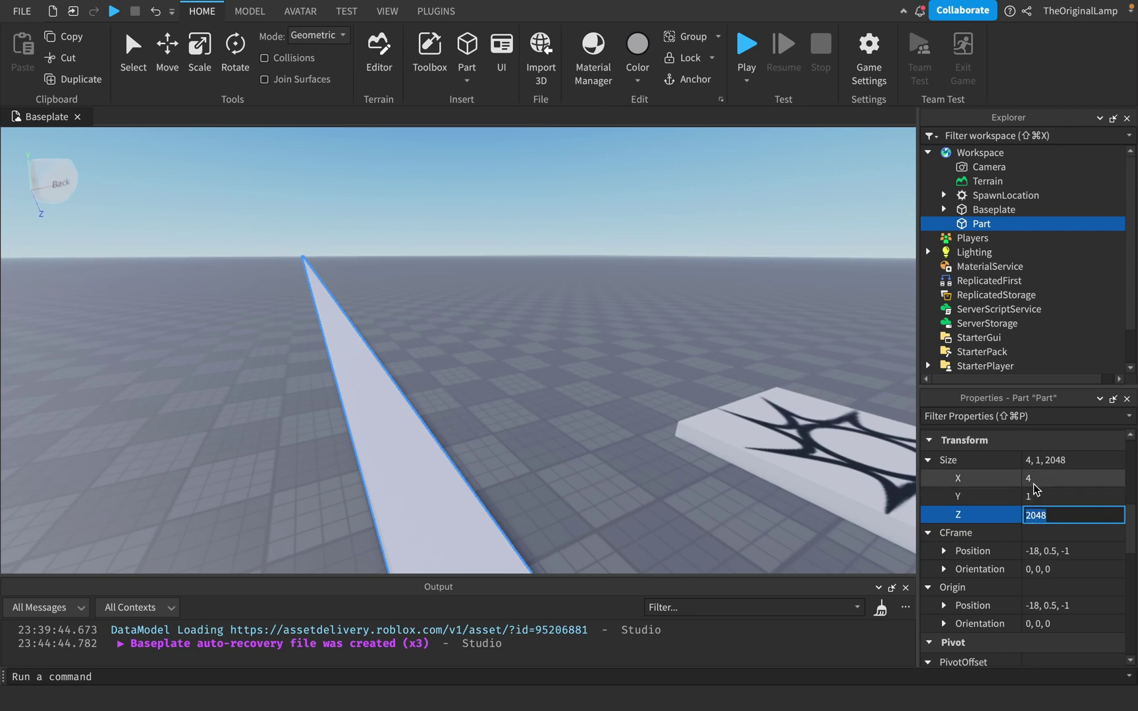
pyautogui.write('2')
pyautogui.press('Return')
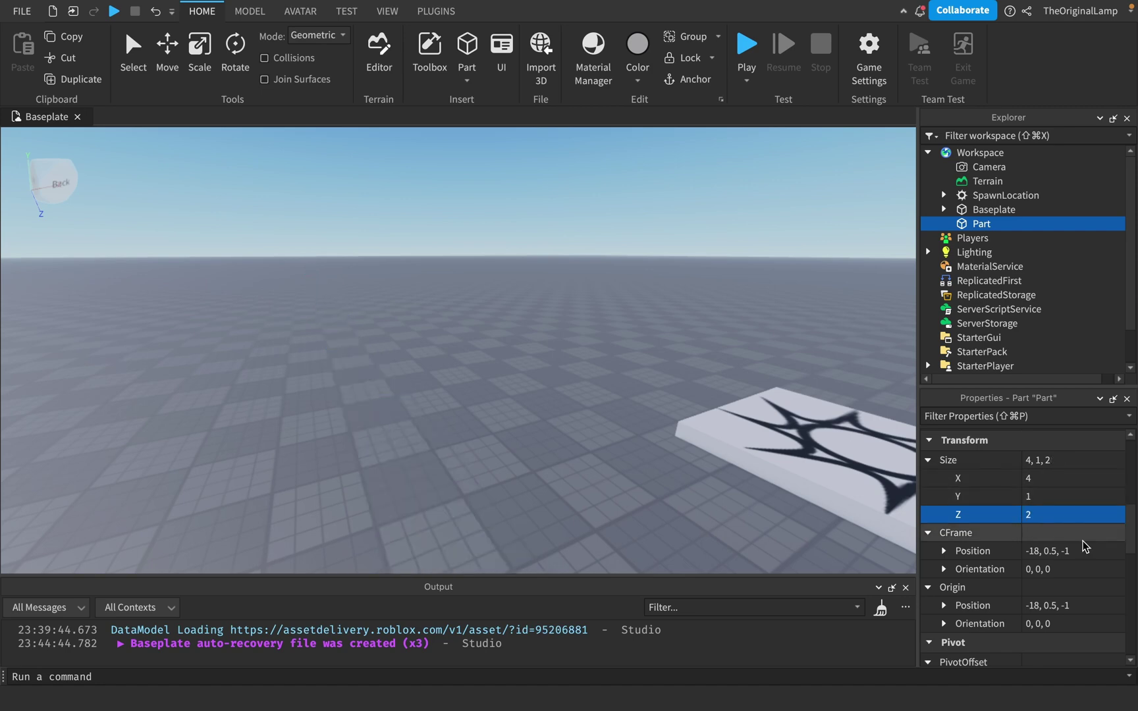
pyautogui.moveTo(769, 468); pyautogui.dragTo(757, 468, button='right')
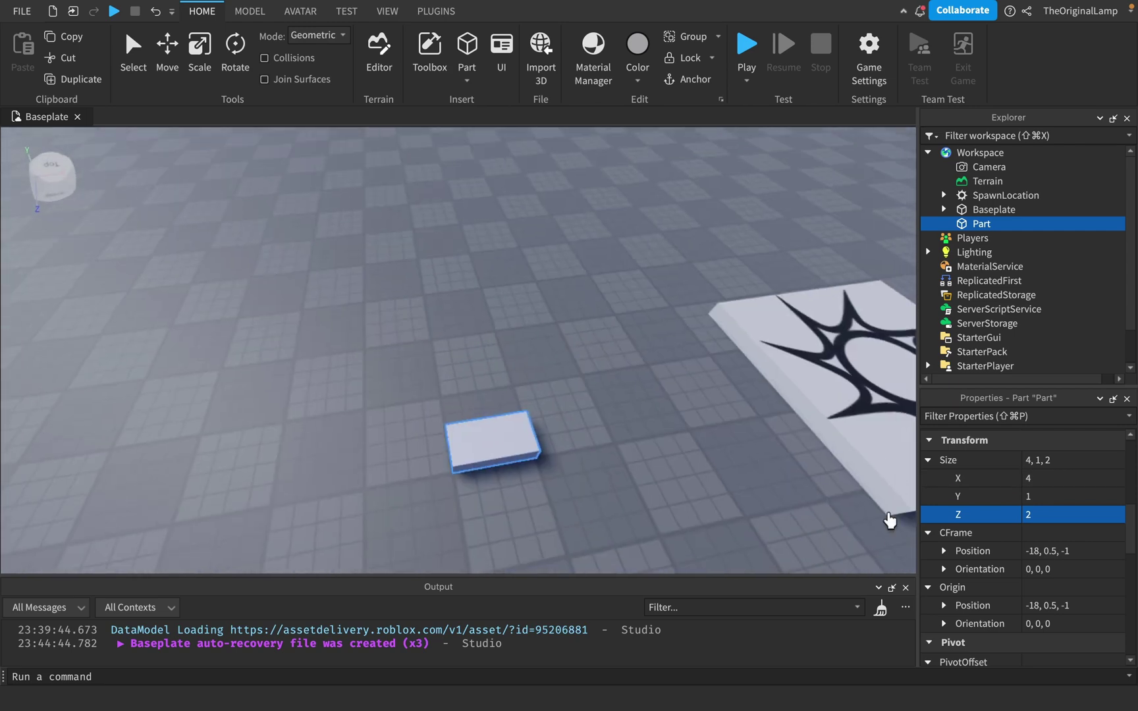
# Expand the Position and Orientation values under the Part's CFrame to show their X, Y and Z components.
pyautogui.click(927, 532)
pyautogui.click(927, 534)
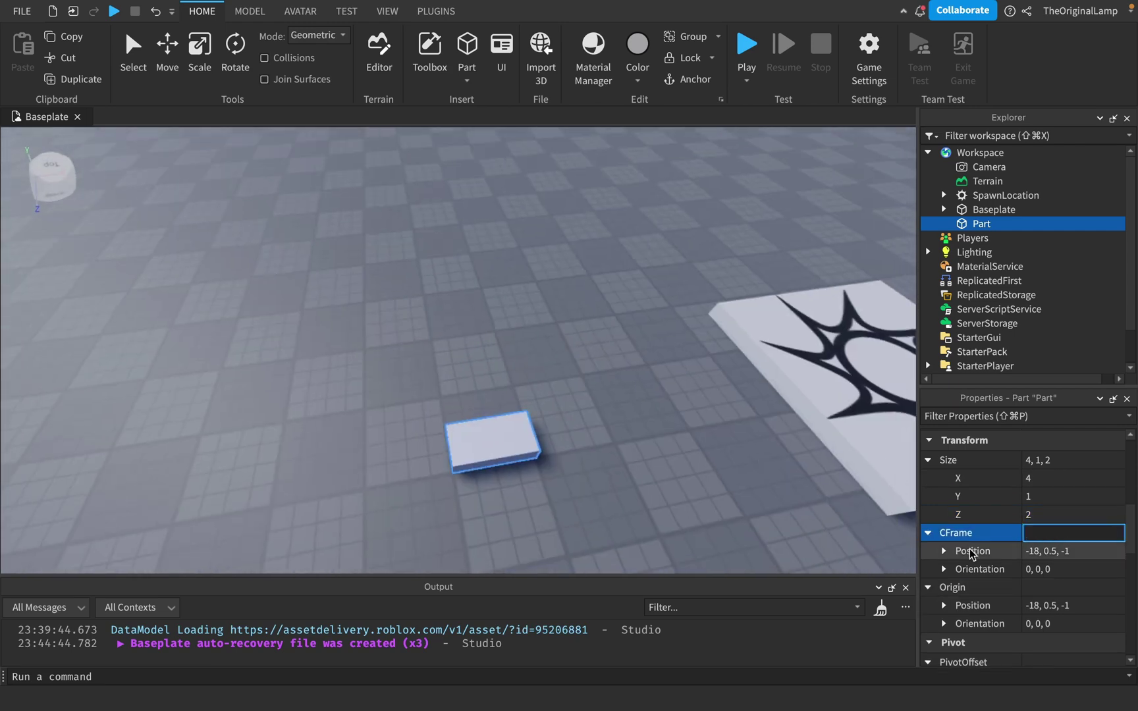
pyautogui.click(961, 570)
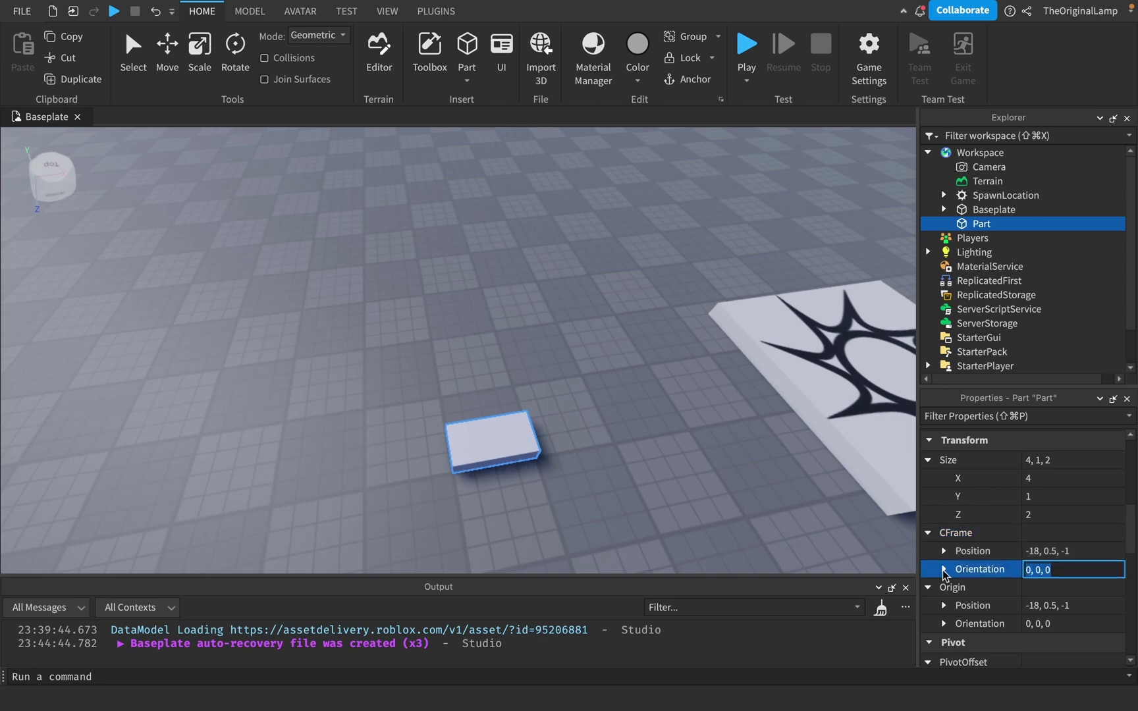
pyautogui.click(944, 570)
pyautogui.click(945, 554)
pyautogui.click(524, 454)
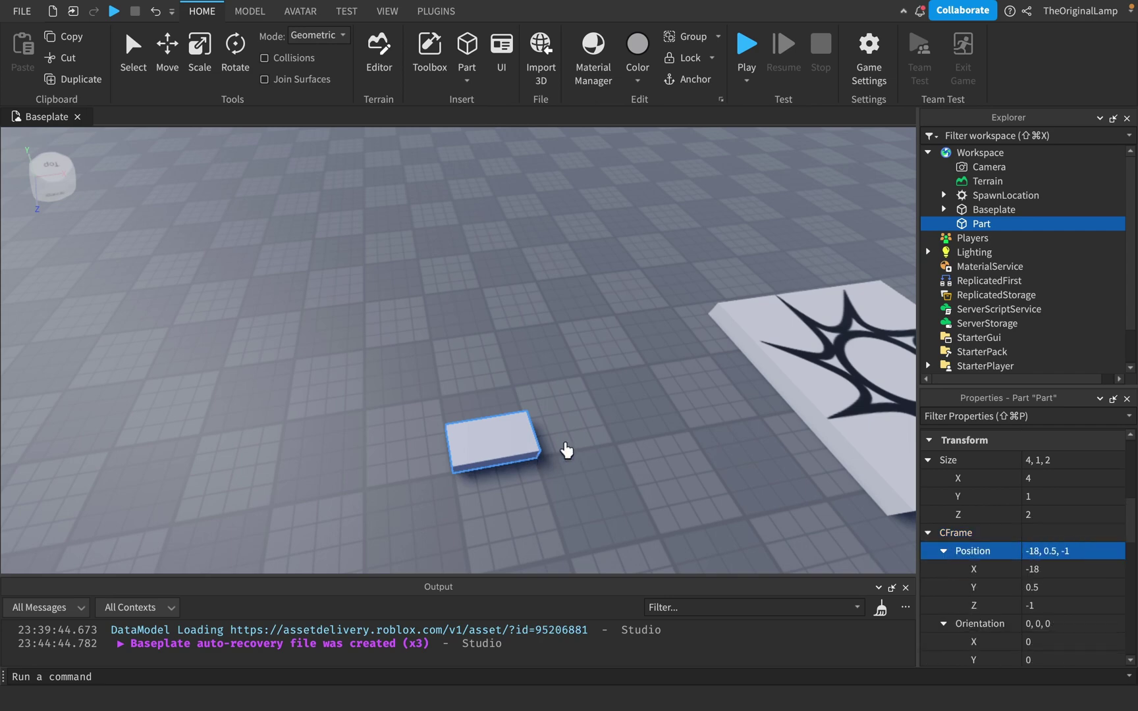
# Examine the Part's Move handles and Rotate rings alongside the CFrame Position and Orientation values, leaving the Rotate tool active.
pyautogui.press('super+2')
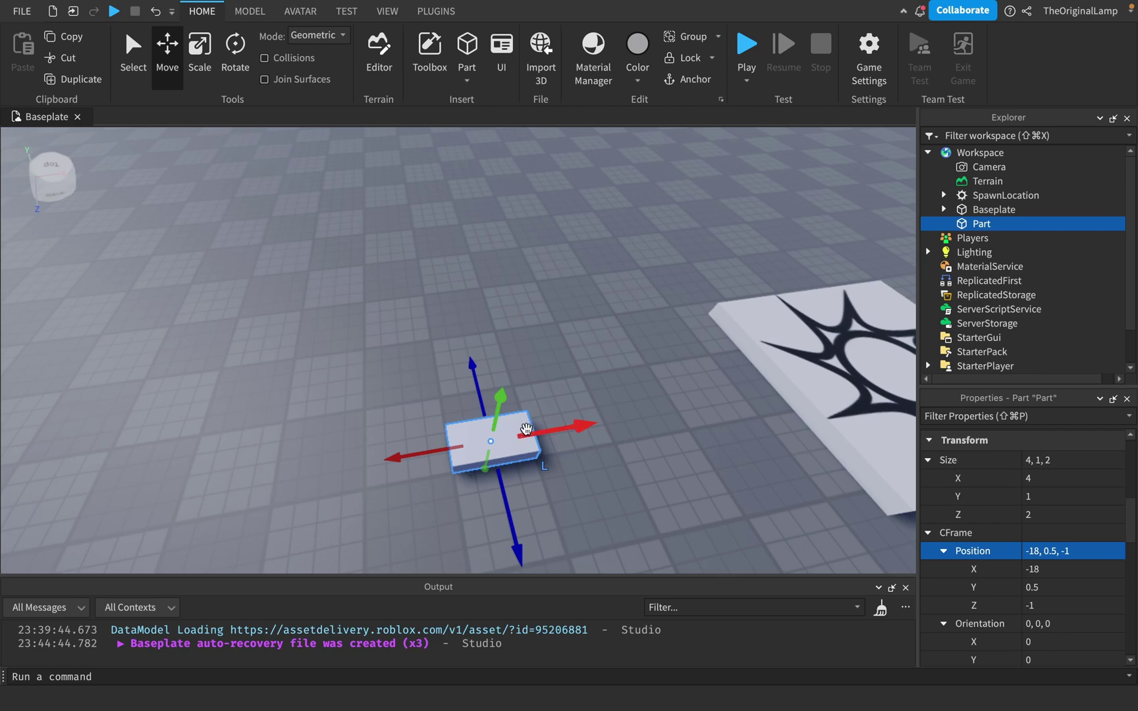
pyautogui.moveTo(527, 430)
pyautogui.mouseDown()
pyautogui.moveTo(623, 439)
pyautogui.moveTo(490, 451)
pyautogui.moveTo(546, 455)
pyautogui.moveTo(541, 462)
pyautogui.mouseUp()
pyautogui.scroll(-3, 973, 605)
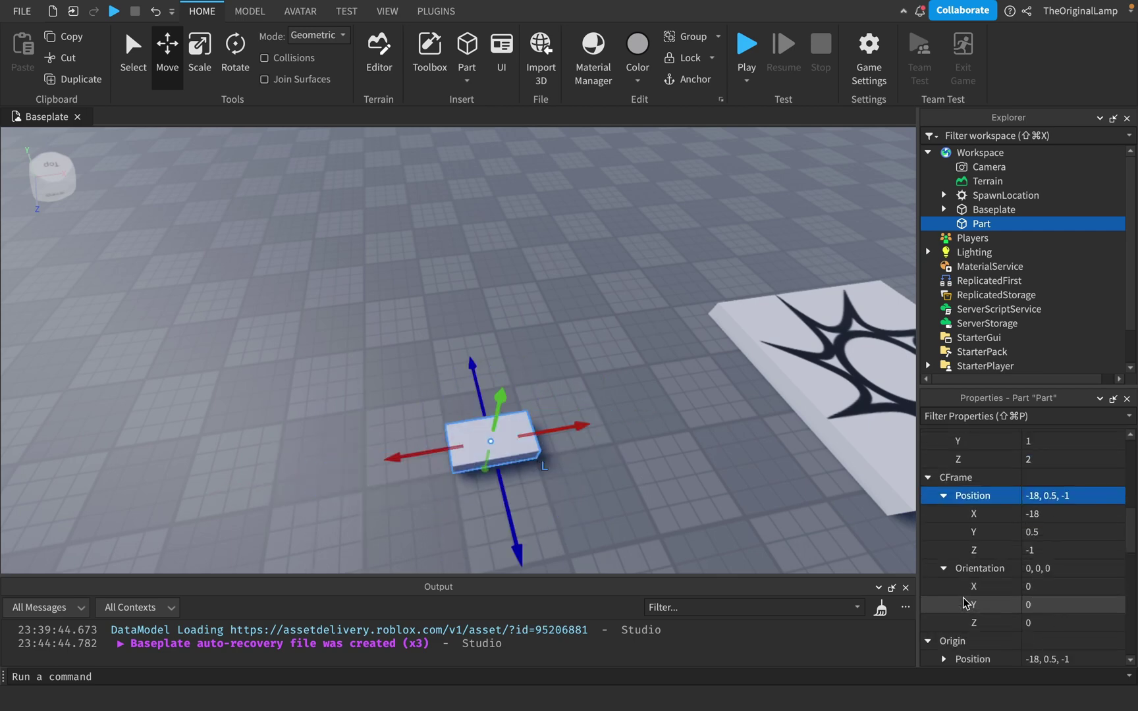
pyautogui.press('super+1')
pyautogui.press('super+3')
pyautogui.press('super+4')
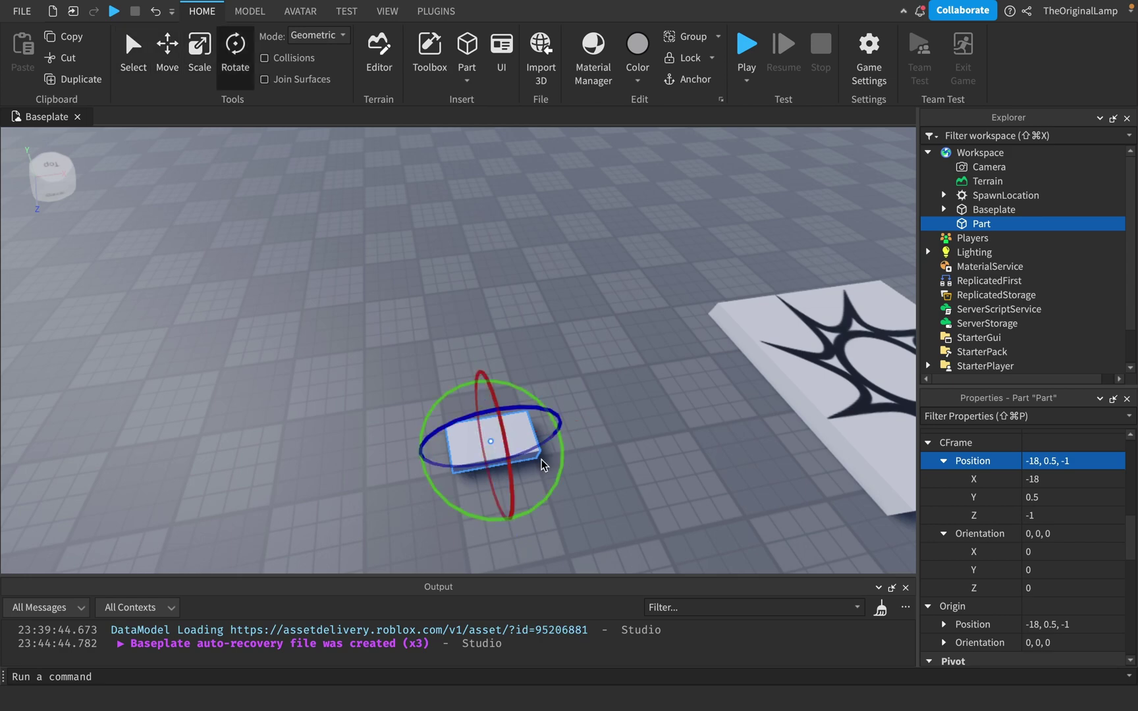
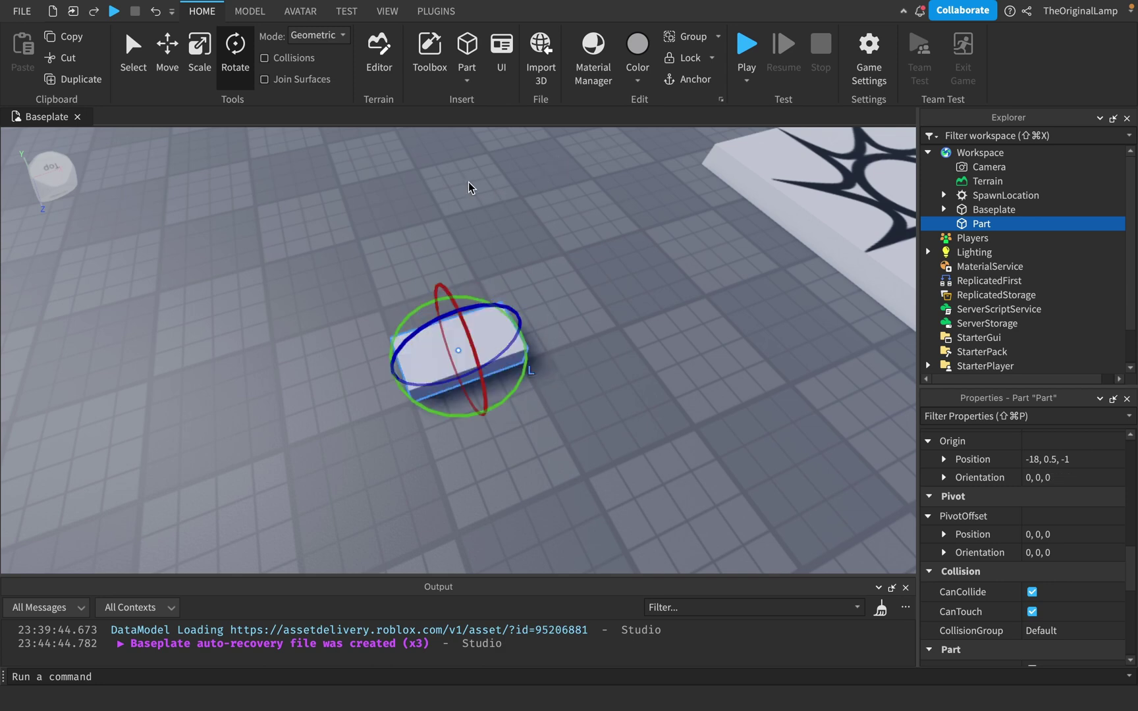
# Bring the PivotOffset properties into view and briefly display the Part's pivot handles with Edit Pivot, leaving the mode again.
pyautogui.click(249, 11)
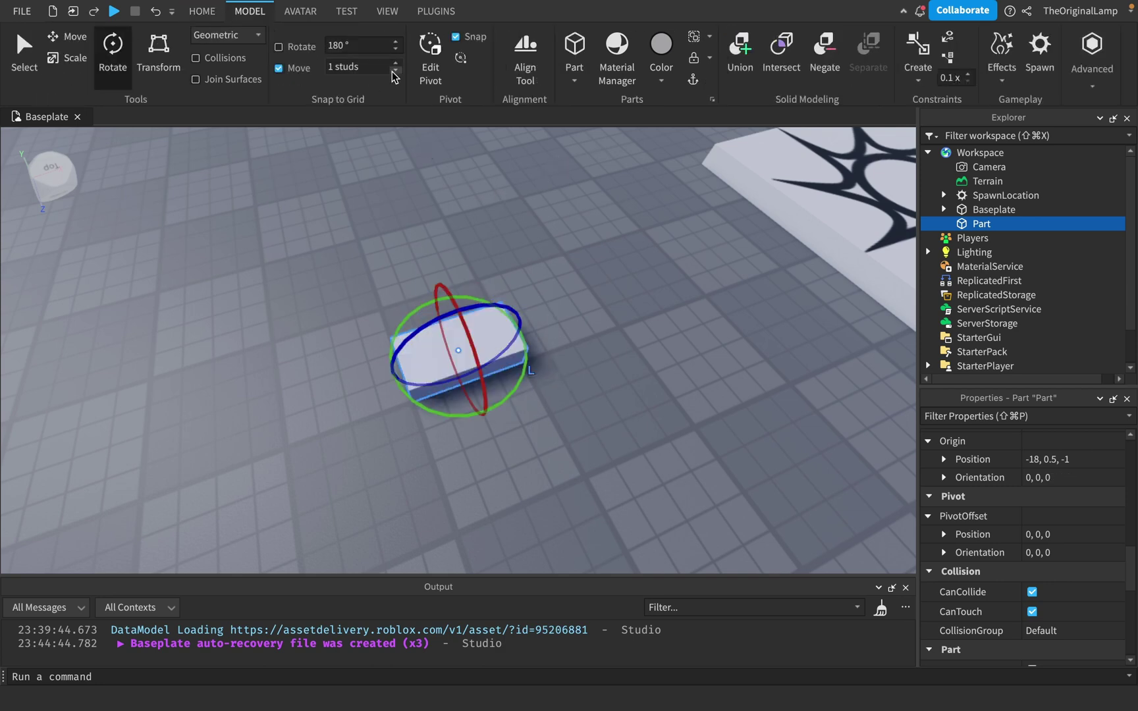
pyautogui.scroll(-2, 935, 488)
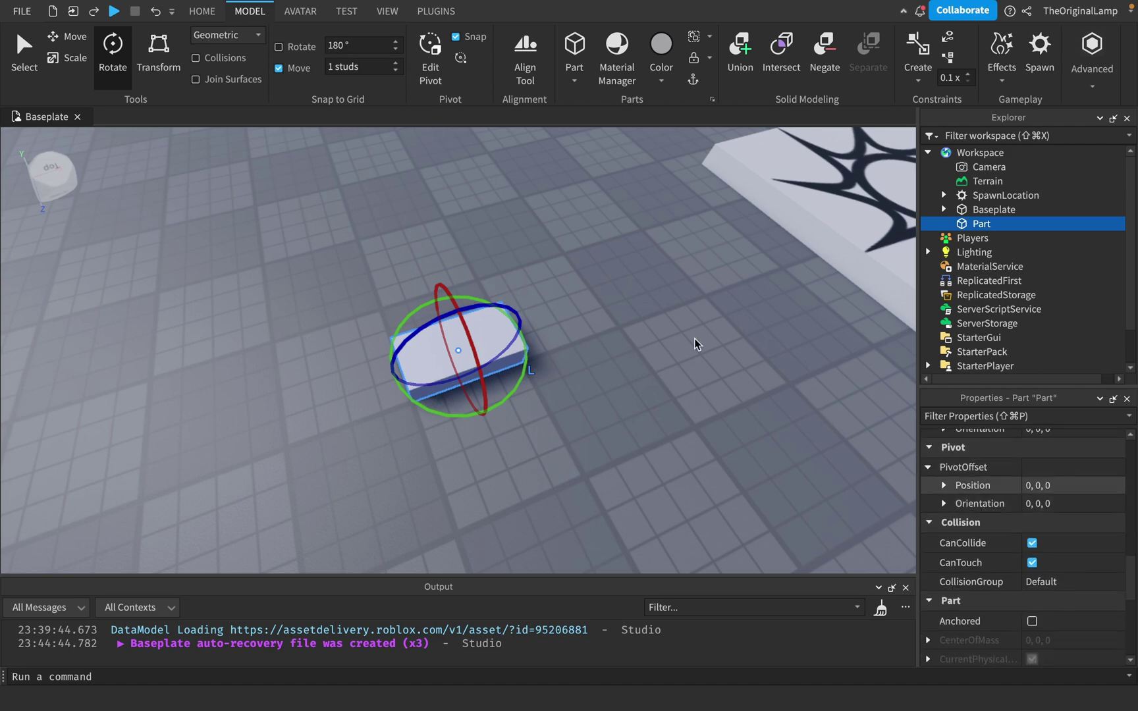
pyautogui.click(441, 77)
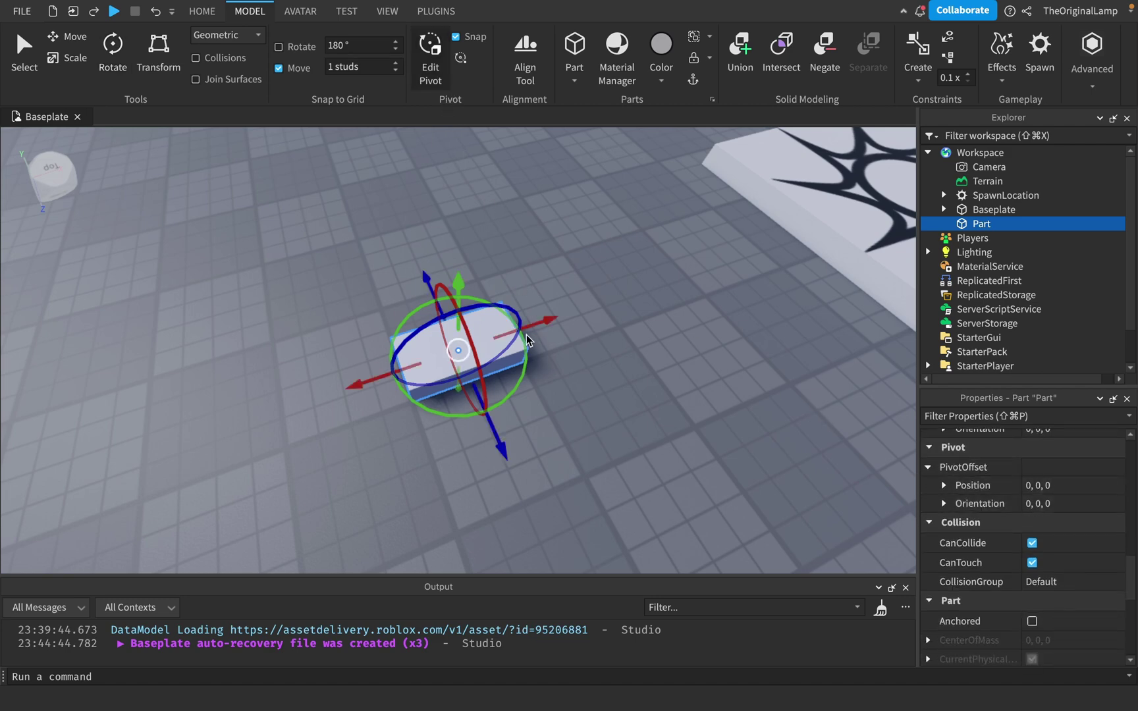
pyautogui.click(433, 69)
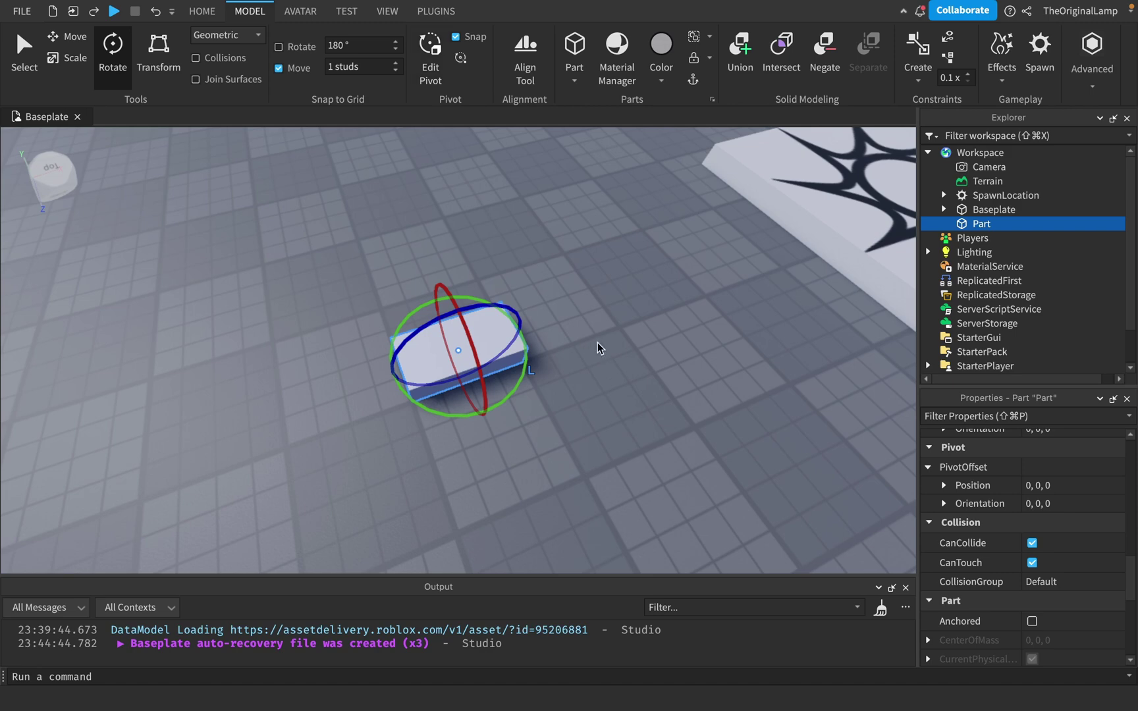
# Expand the PivotOffset Position and set its X value to 10, viewing the Part with its offset pivot.
pyautogui.click(945, 486)
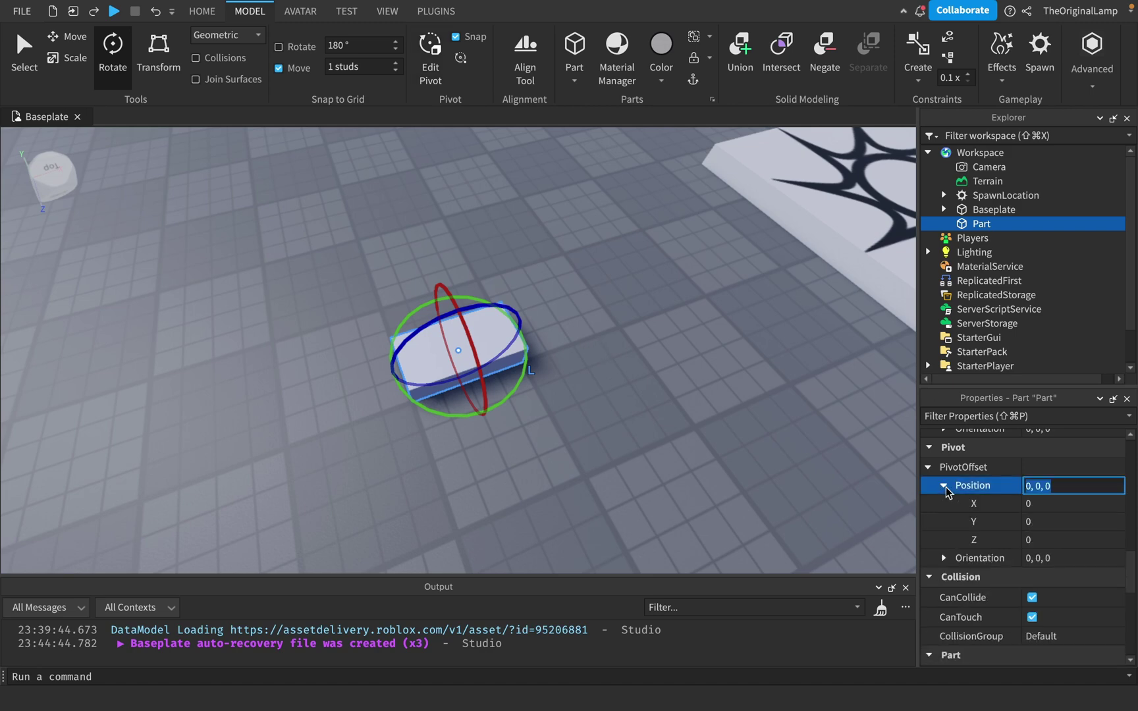
pyautogui.click(1051, 504)
pyautogui.write('1')
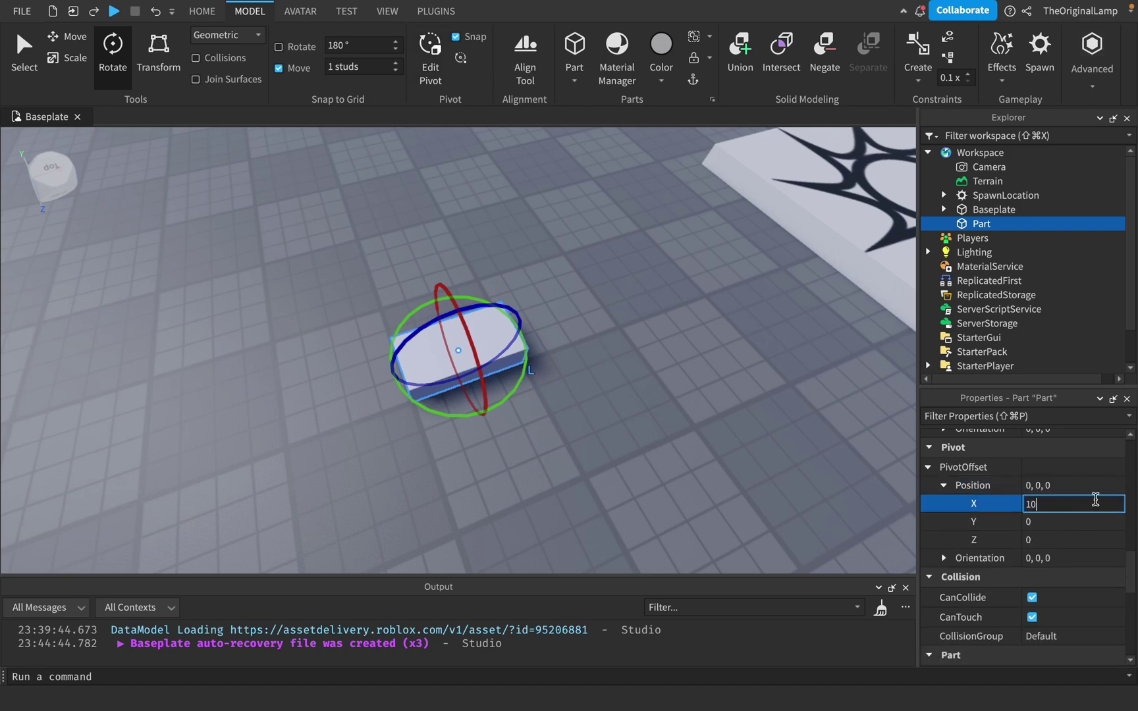
pyautogui.write('0')
pyautogui.press('Return')
pyautogui.moveTo(708, 462); pyautogui.dragTo(708, 462, button='right')
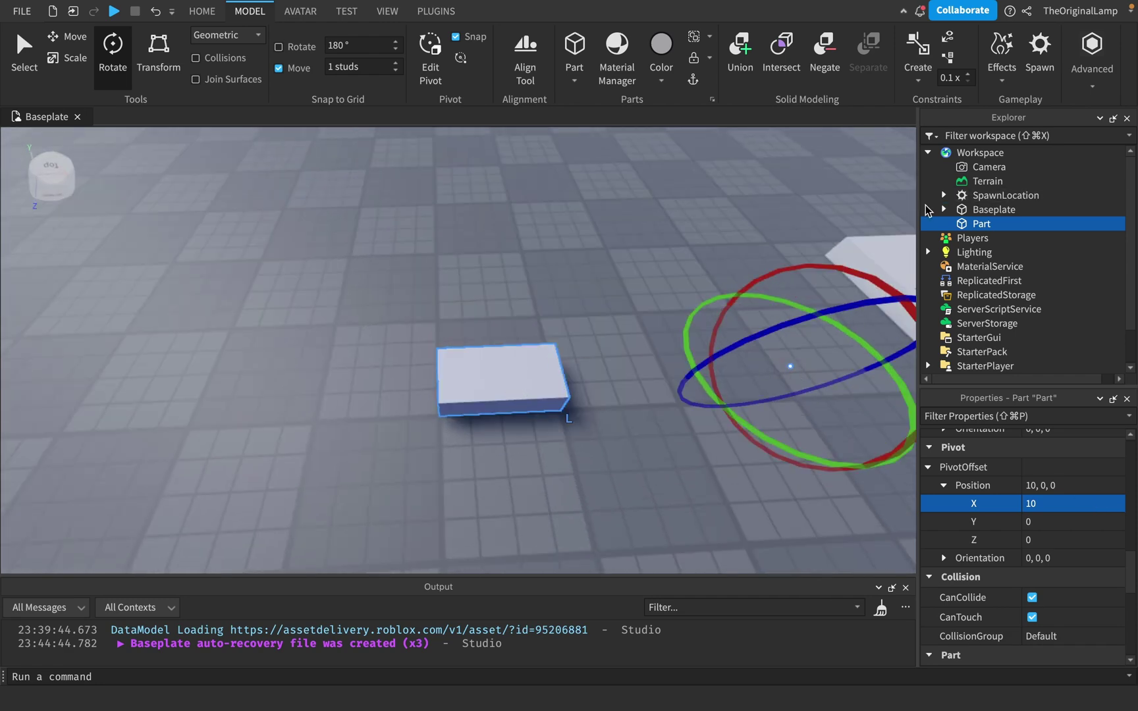
pyautogui.moveTo(601, 239); pyautogui.dragTo(599, 240, button='right')
# Try rotating the Part around its offset pivot using the different rotation rings.
pyautogui.moveTo(633, 319); pyautogui.dragTo(650, 359)
pyautogui.moveTo(723, 380); pyautogui.dragTo(612, 356)
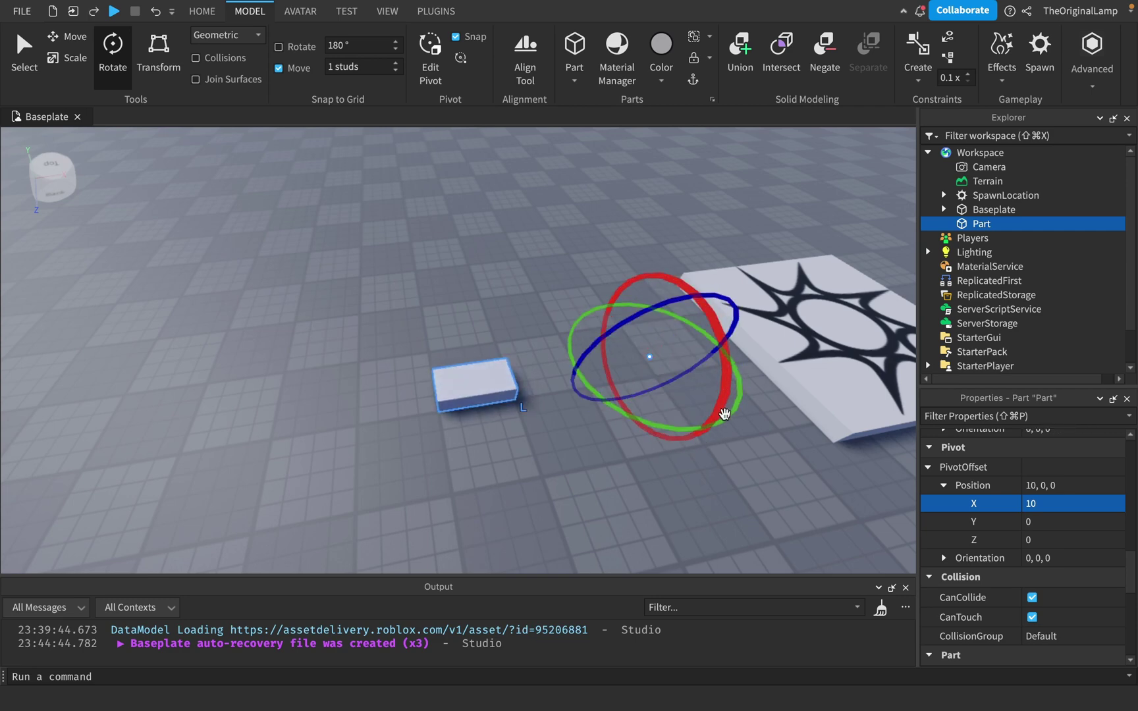
pyautogui.moveTo(729, 418); pyautogui.dragTo(580, 443)
# Switch to the Move tool and try moving the Part with the handles at its offset pivot.
pyautogui.press('super+2')
pyautogui.moveTo(675, 323)
pyautogui.mouseDown()
pyautogui.moveTo(678, 299)
pyautogui.moveTo(675, 322)
pyautogui.mouseUp()
pyautogui.moveTo(625, 367)
pyautogui.mouseDown()
pyautogui.moveTo(579, 373)
pyautogui.moveTo(610, 371)
pyautogui.mouseUp()
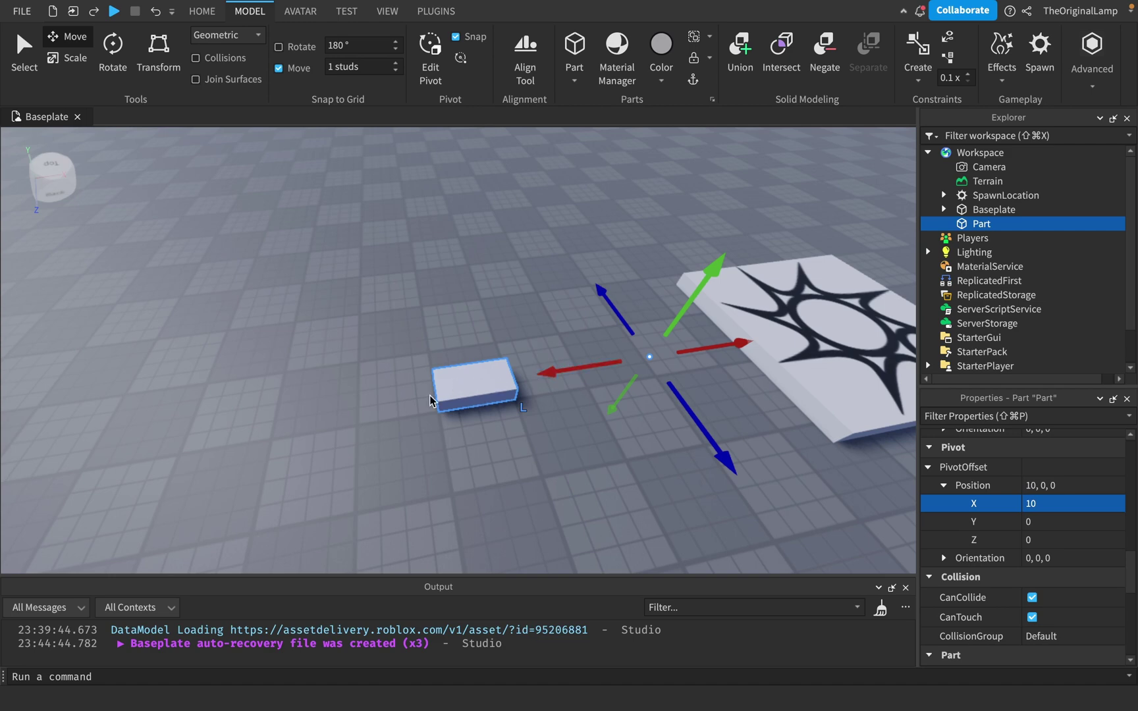
# Try scaling the Part with the Scale handles around the offset pivot and undo the size changes.
pyautogui.press('super+3')
pyautogui.press('super+4')
pyautogui.press('super+3')
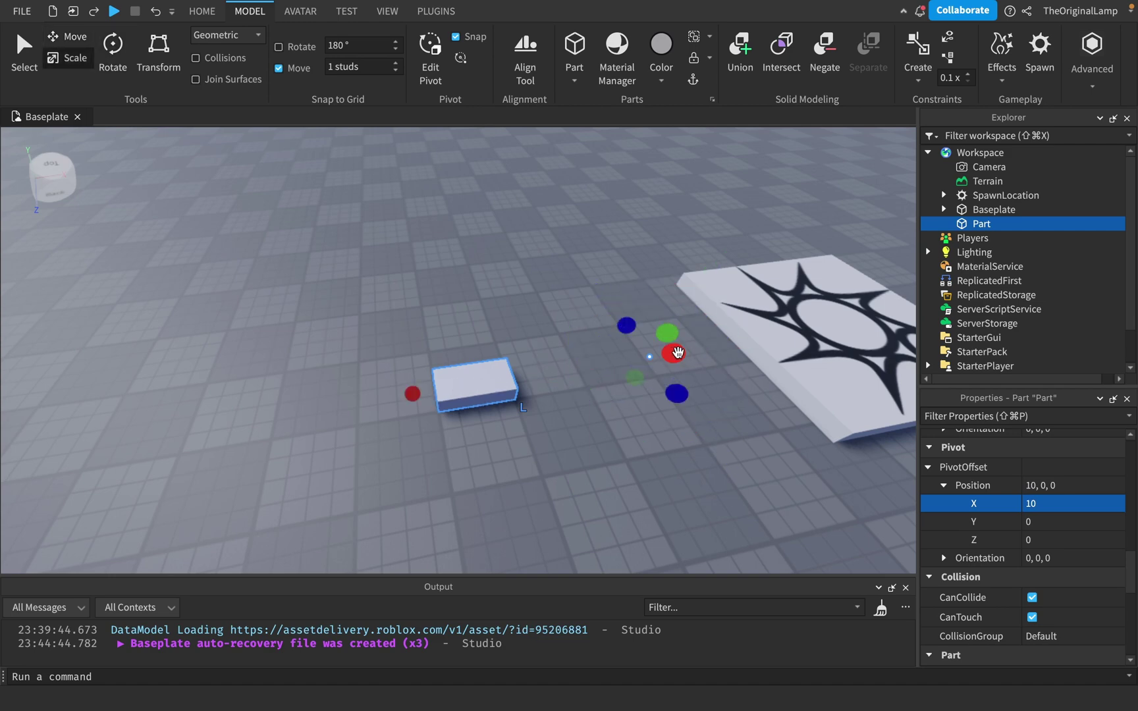
pyautogui.moveTo(668, 334); pyautogui.dragTo(579, 264)
pyautogui.press('super+z')
pyautogui.press('super+z')
pyautogui.moveTo(671, 360); pyautogui.dragTo(764, 334)
pyautogui.press('super+z')
# Set the X value of the PivotOffset Position back to 0.
pyautogui.click(1053, 509)
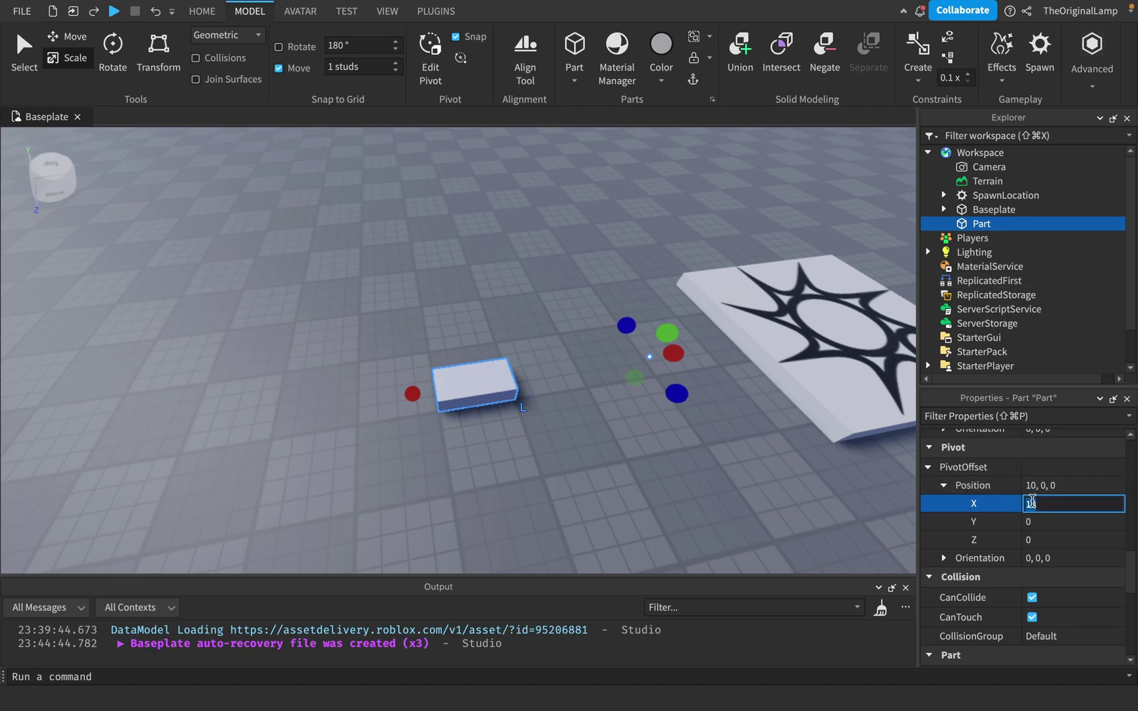
pyautogui.write('0')
pyautogui.press('Return')
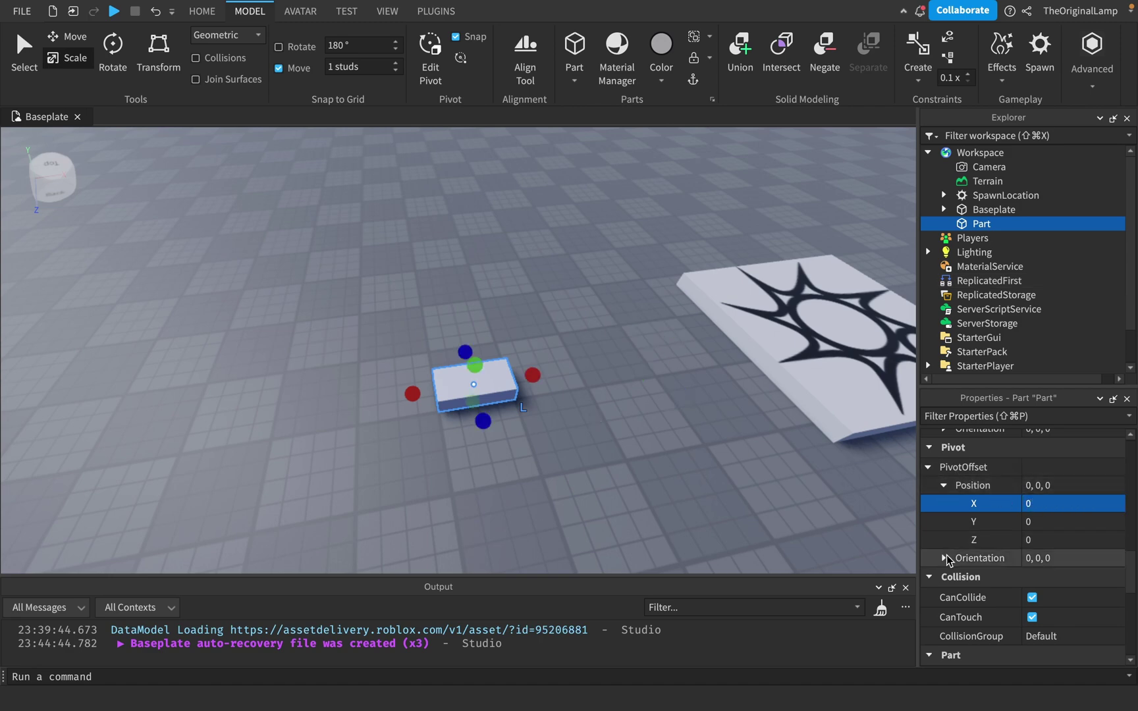
# Expand the PivotOffset Orientation, try rotating the Part with the Rotate tool and undo the rotation.
pyautogui.click(1067, 558)
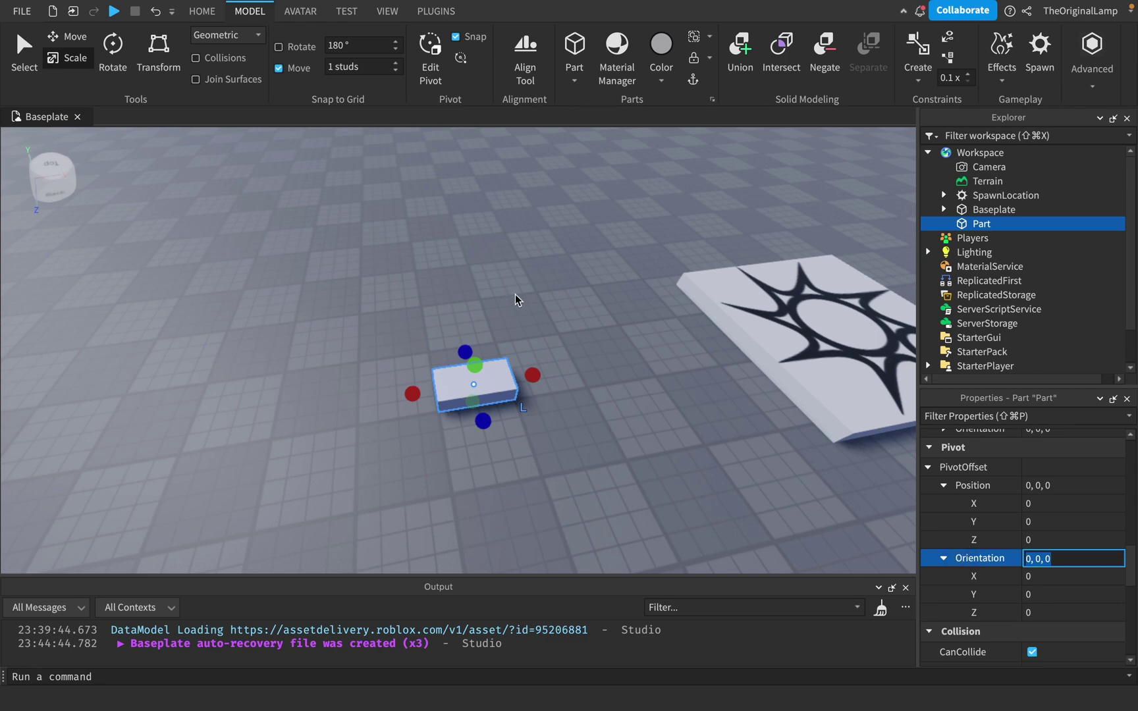
pyautogui.click(430, 58)
pyautogui.press('super+1')
pyautogui.press('super+4')
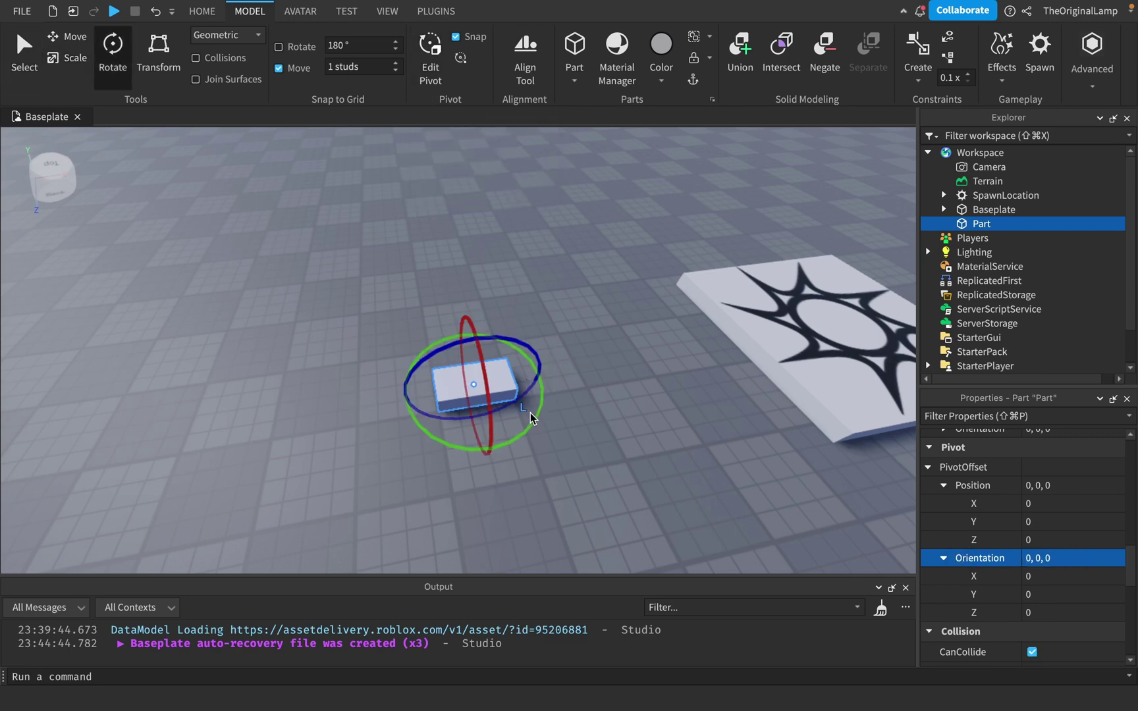
pyautogui.moveTo(531, 423); pyautogui.dragTo(407, 370)
pyautogui.press('super+z')
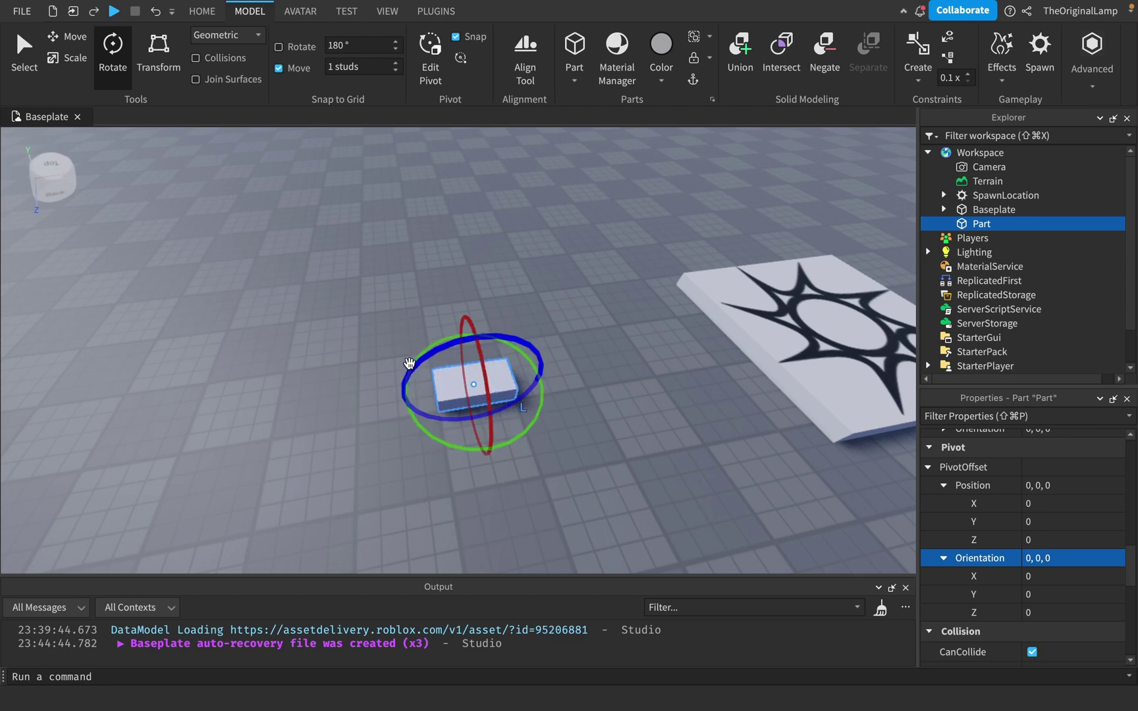
# Display the Part's pivot handles with Edit Pivot, return to the Rotate tool and try turning the Part.
pyautogui.click(430, 58)
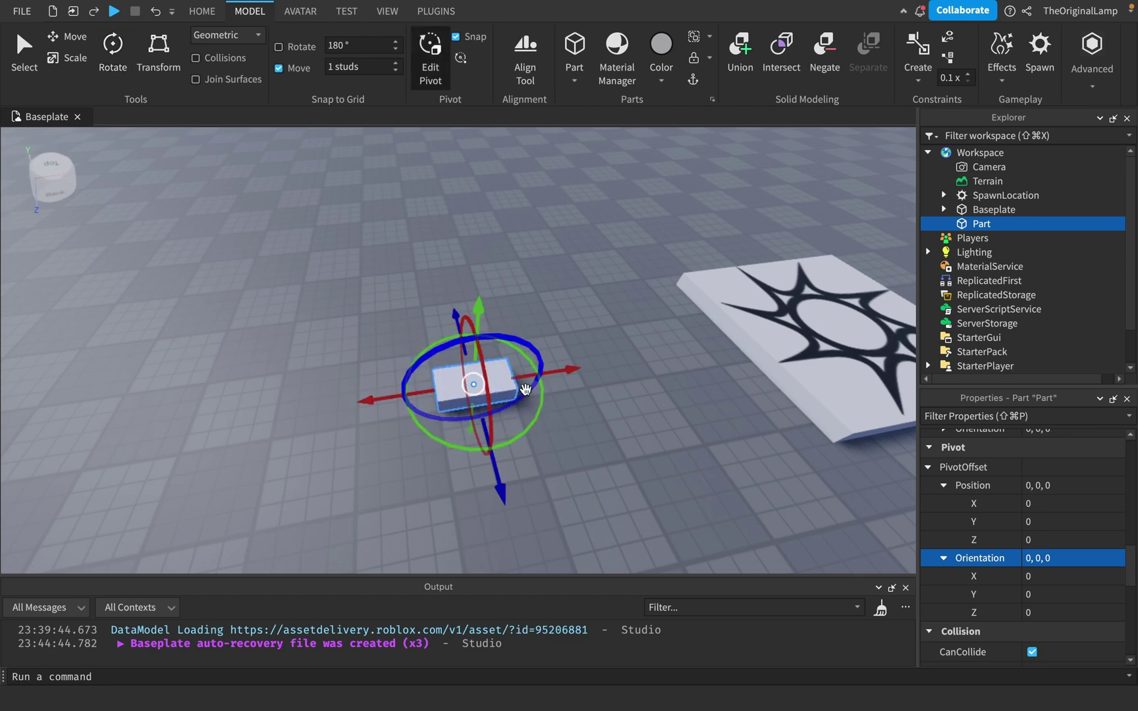
pyautogui.press('super+1')
pyautogui.press('super+4')
pyautogui.moveTo(545, 386); pyautogui.dragTo(441, 459)
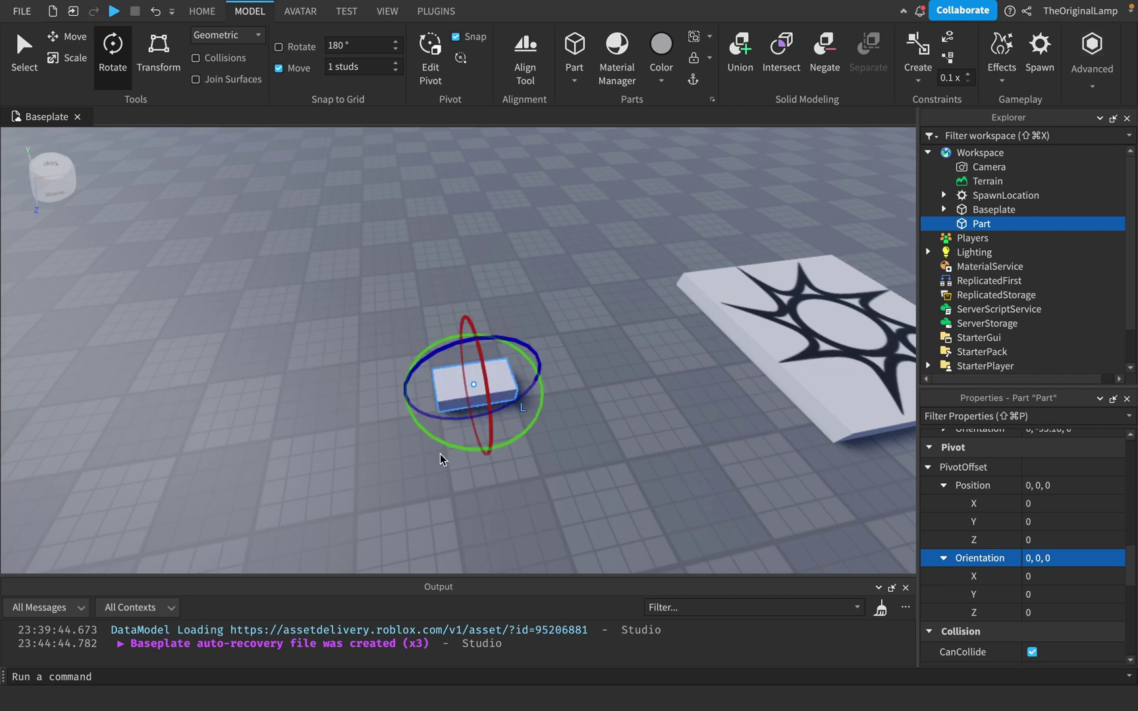
# Change the X value of the PivotOffset Orientation to give -0, 180, 180 and try rotating the Part around that pivot.
pyautogui.click(1081, 576)
pyautogui.press('Return')
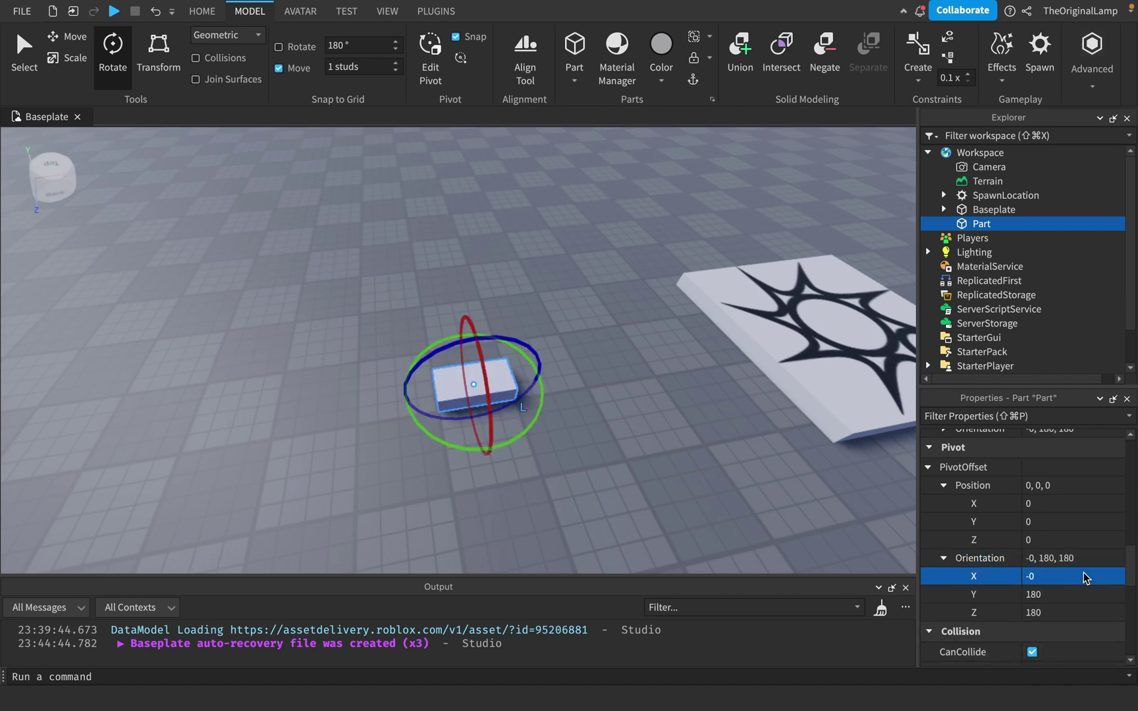
pyautogui.moveTo(543, 393); pyautogui.dragTo(520, 322)
# Reset the Y, Z and X values of the PivotOffset Orientation to 0.
pyautogui.click(1048, 594)
pyautogui.write('0')
pyautogui.press('Return')
pyautogui.click(1044, 611)
pyautogui.write('0')
pyautogui.press('Return')
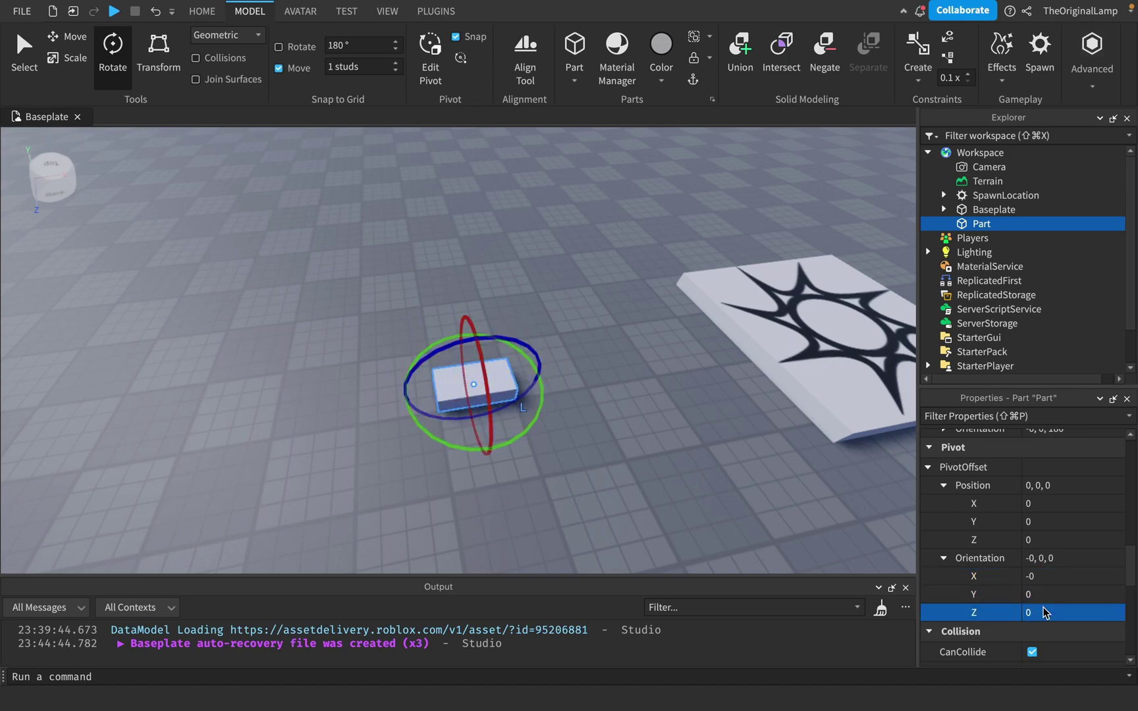
pyautogui.click(1054, 575)
pyautogui.press('Return')
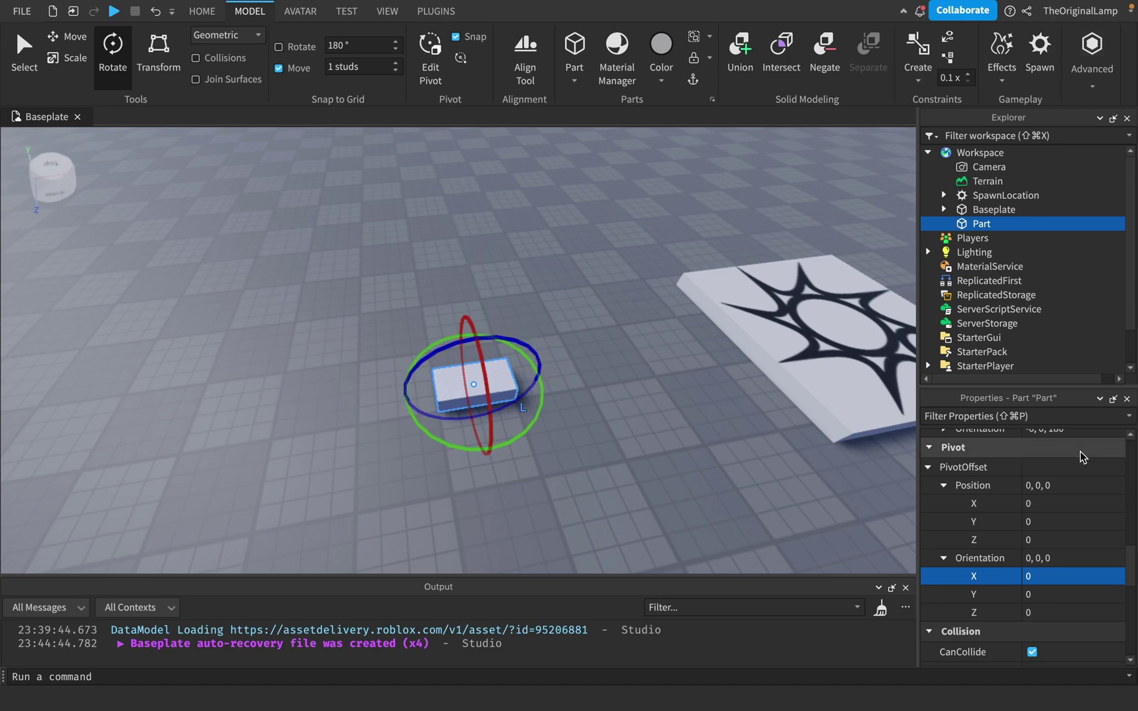
# Turn off CanCollide and CanTouch in the Part's Collision properties.
pyautogui.scroll(-3, 1028, 494)
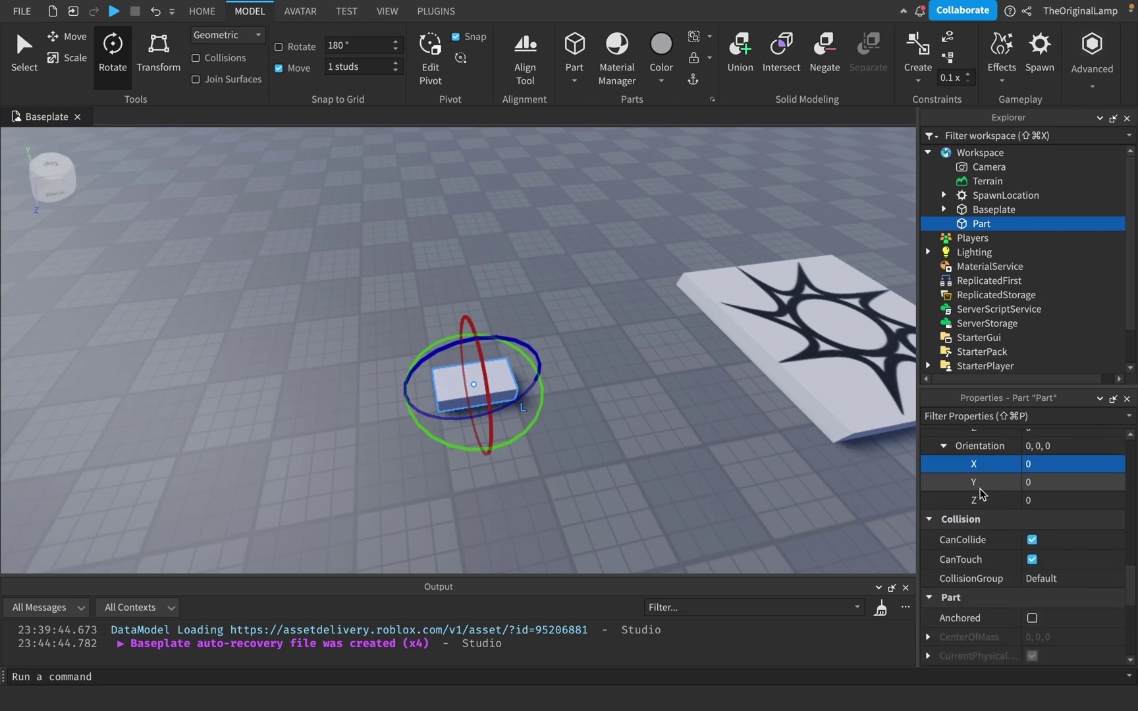
pyautogui.scroll(2, 994, 489)
pyautogui.scroll(-2, 971, 484)
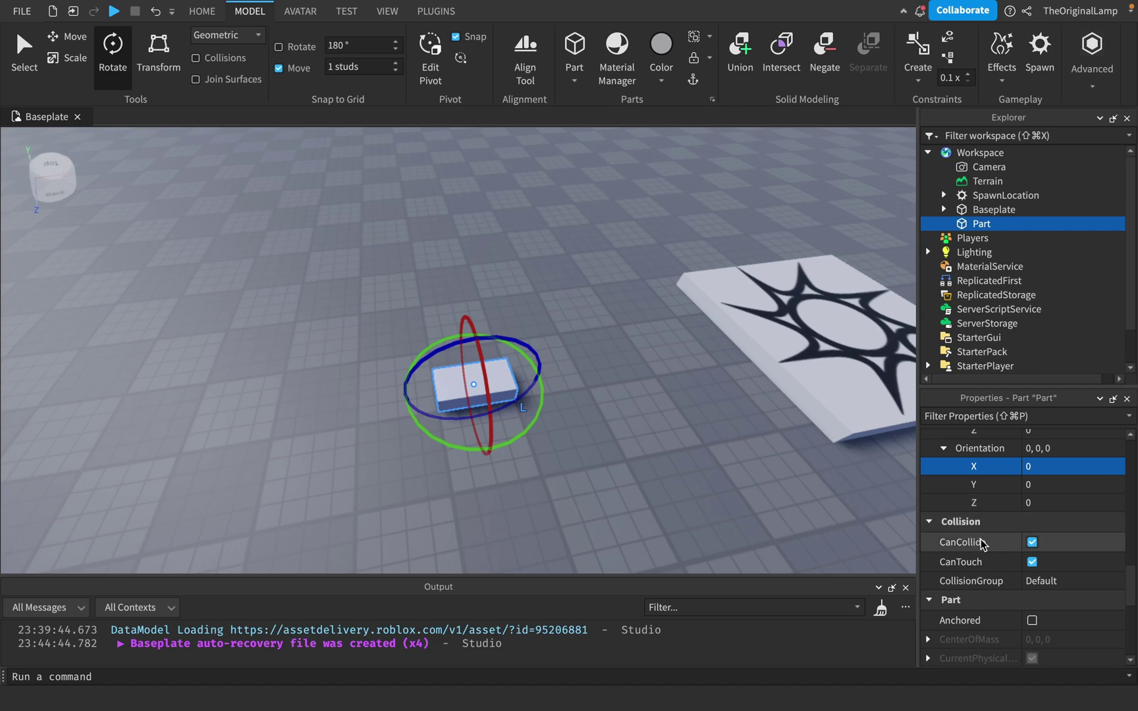
pyautogui.moveTo(983, 544)
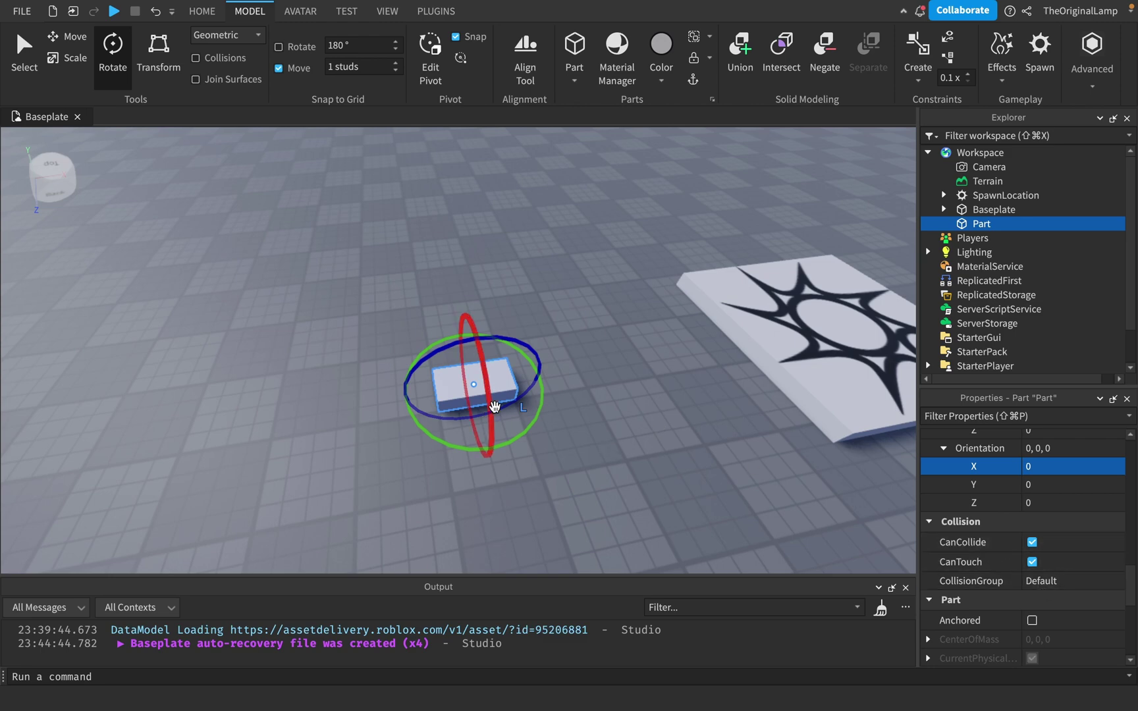
pyautogui.click(1032, 542)
pyautogui.click(1033, 581)
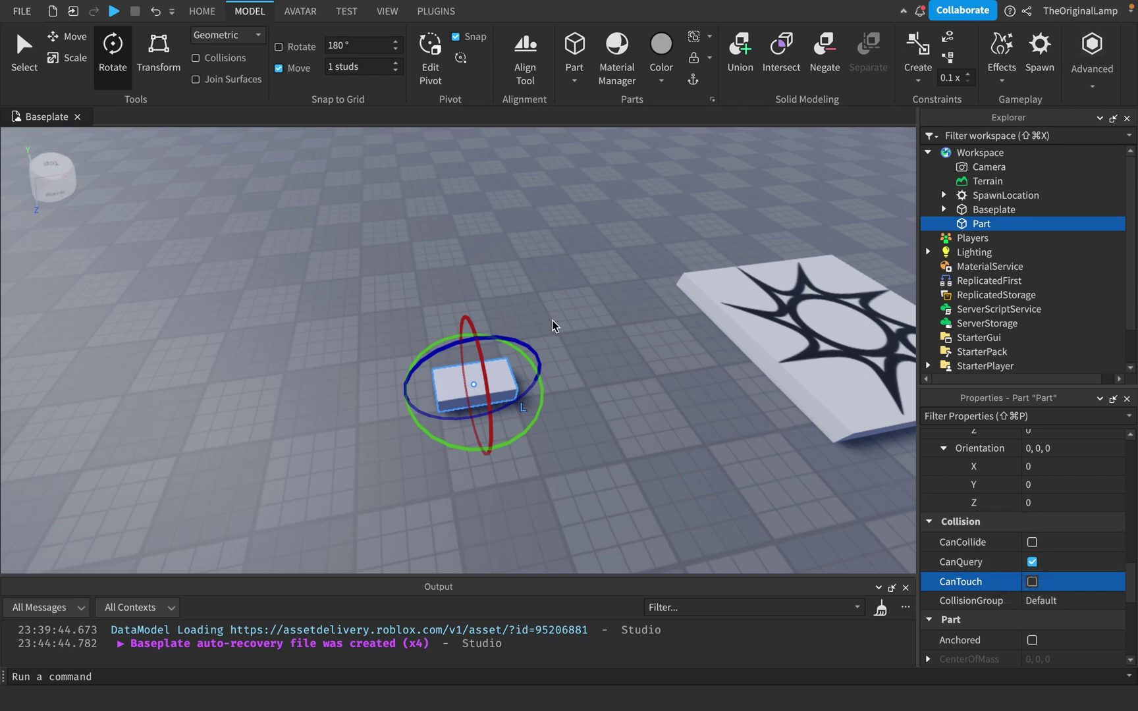
# Deselect and reselect the Part, turn CanTouch and CanCollide back on, and highlight its CollisionGroup property.
pyautogui.click(578, 319)
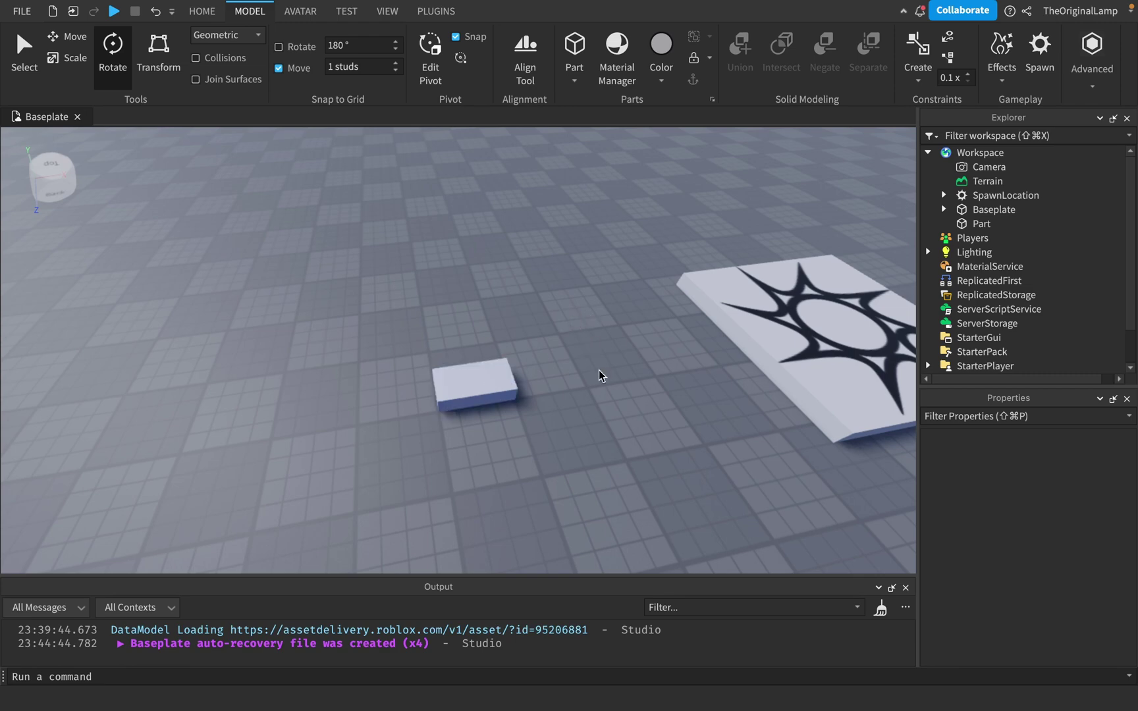
pyautogui.scroll(-2, 955, 250)
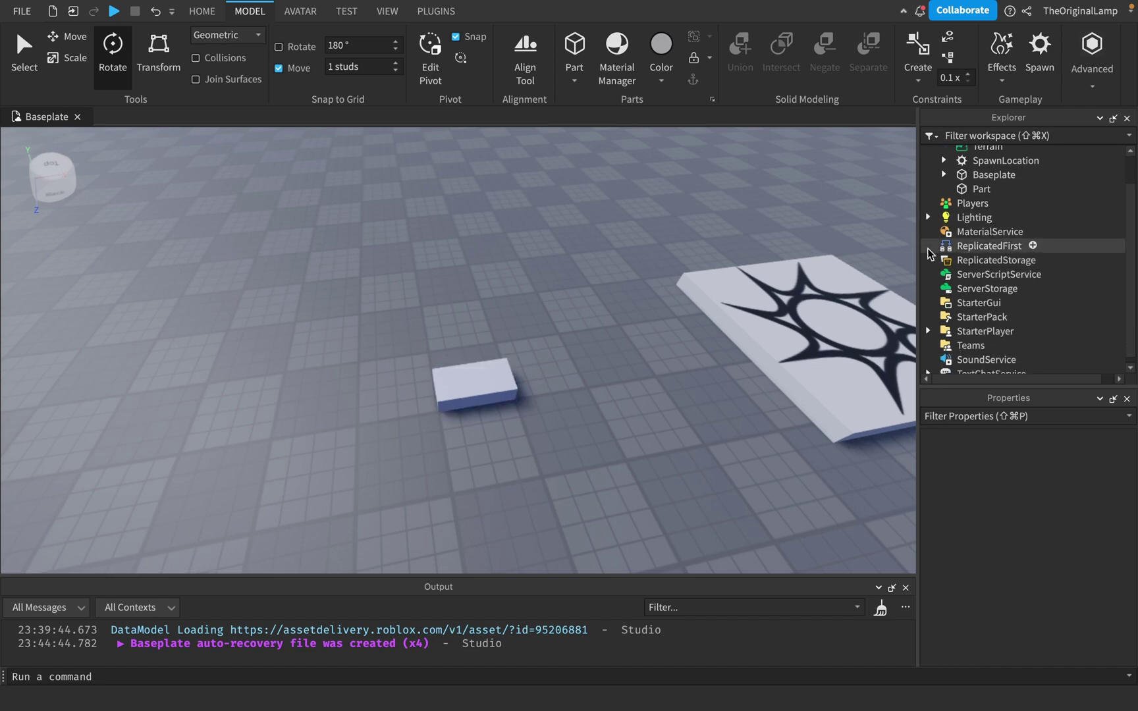
pyautogui.click(974, 197)
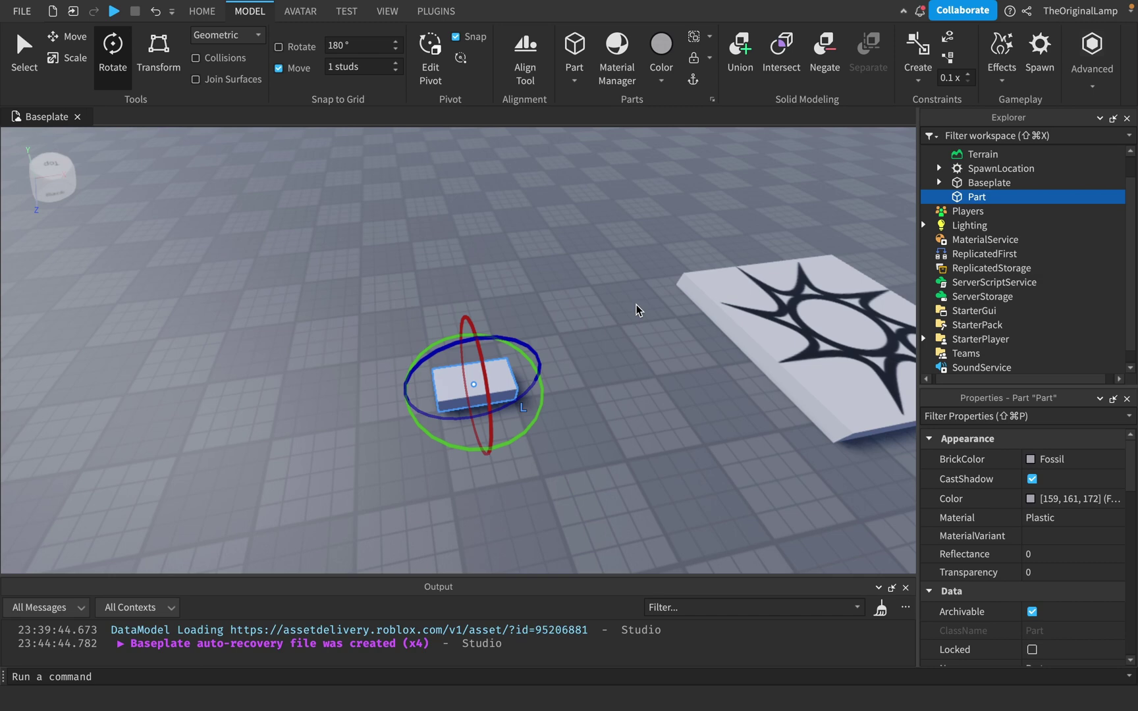
pyautogui.scroll(-10, 1006, 549)
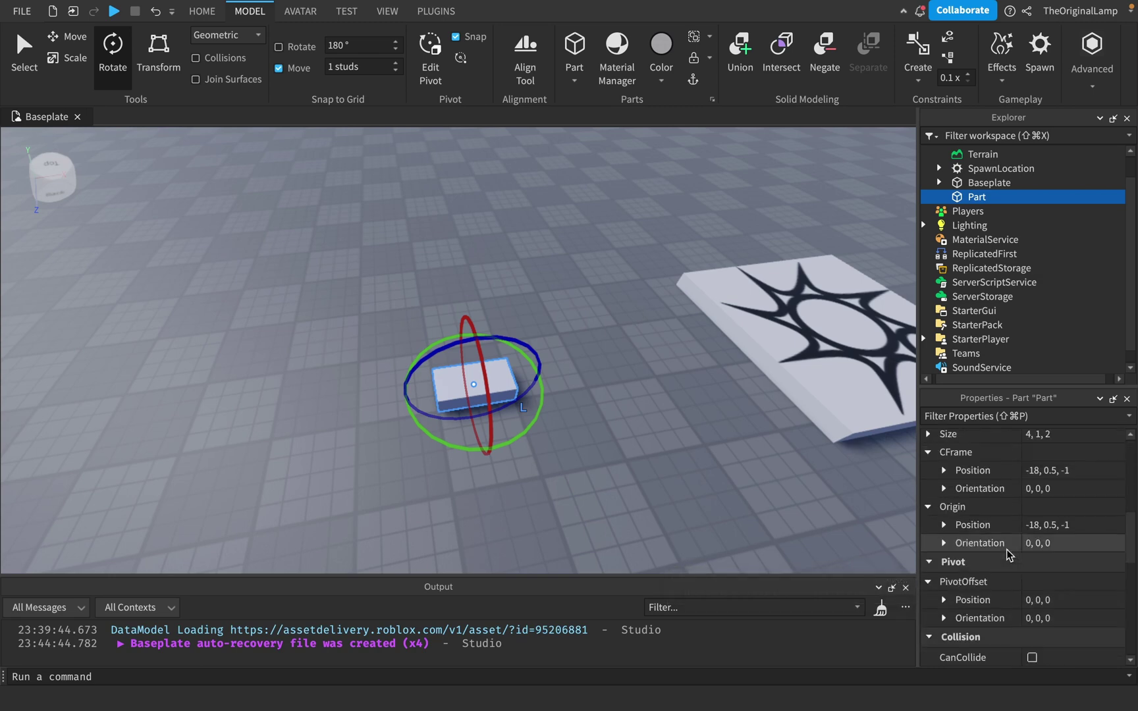
pyautogui.scroll(5, 1006, 550)
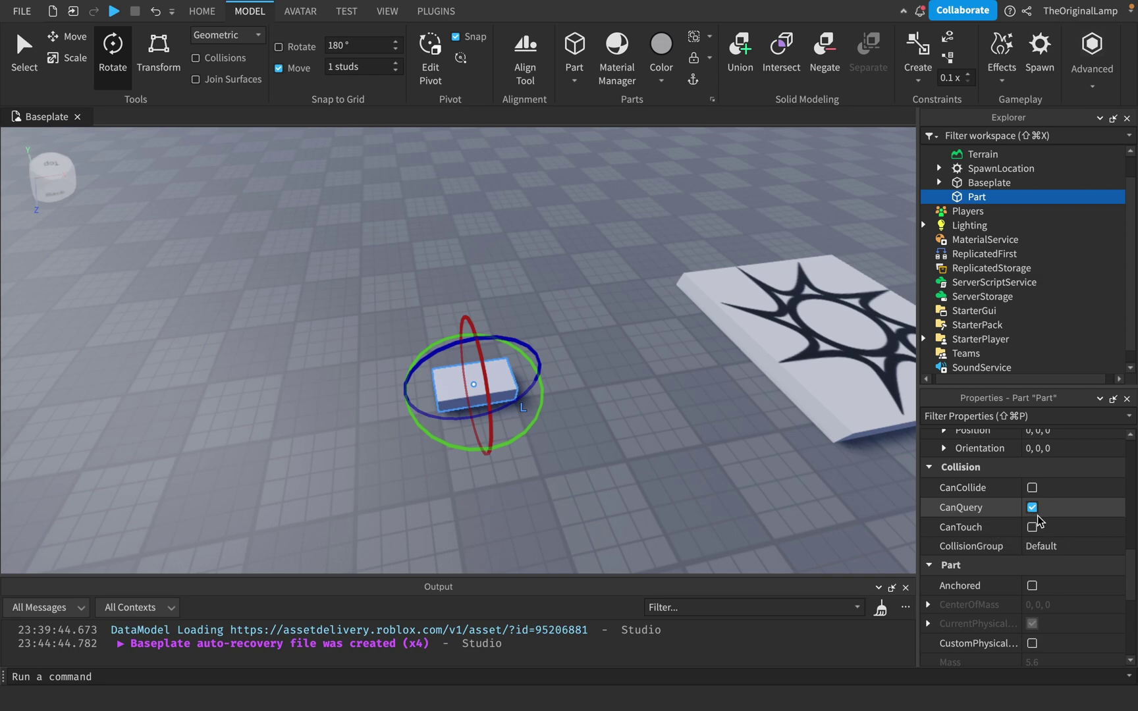
pyautogui.click(1032, 527)
pyautogui.click(1032, 487)
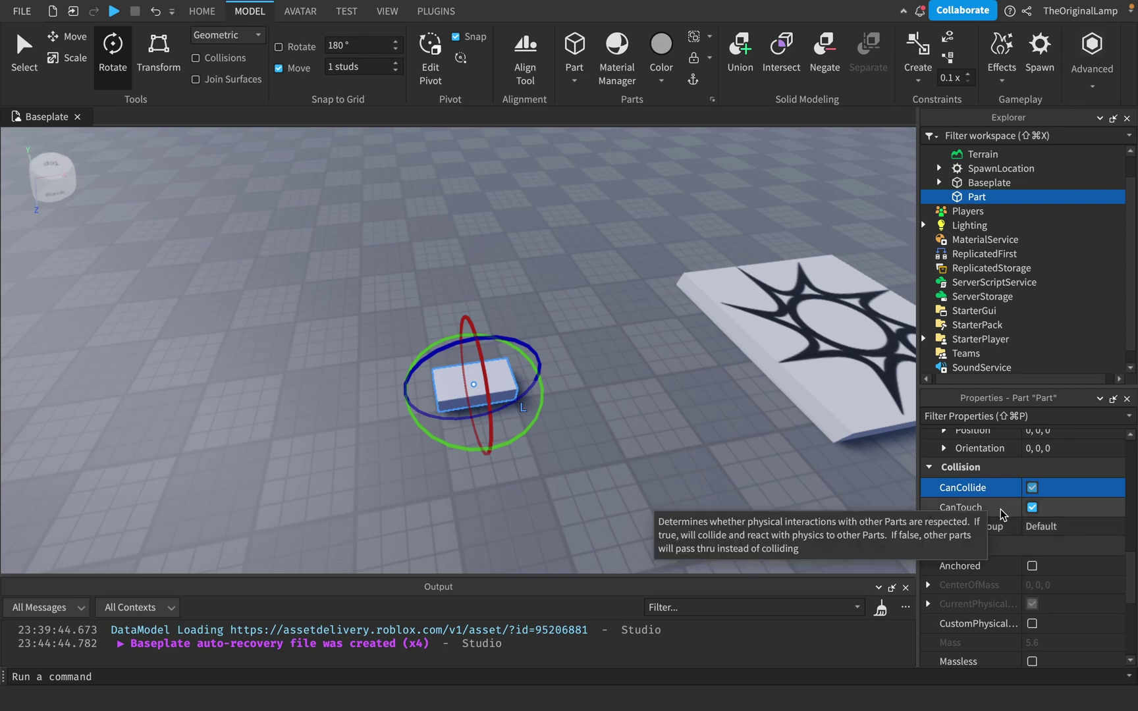
pyautogui.click(1071, 527)
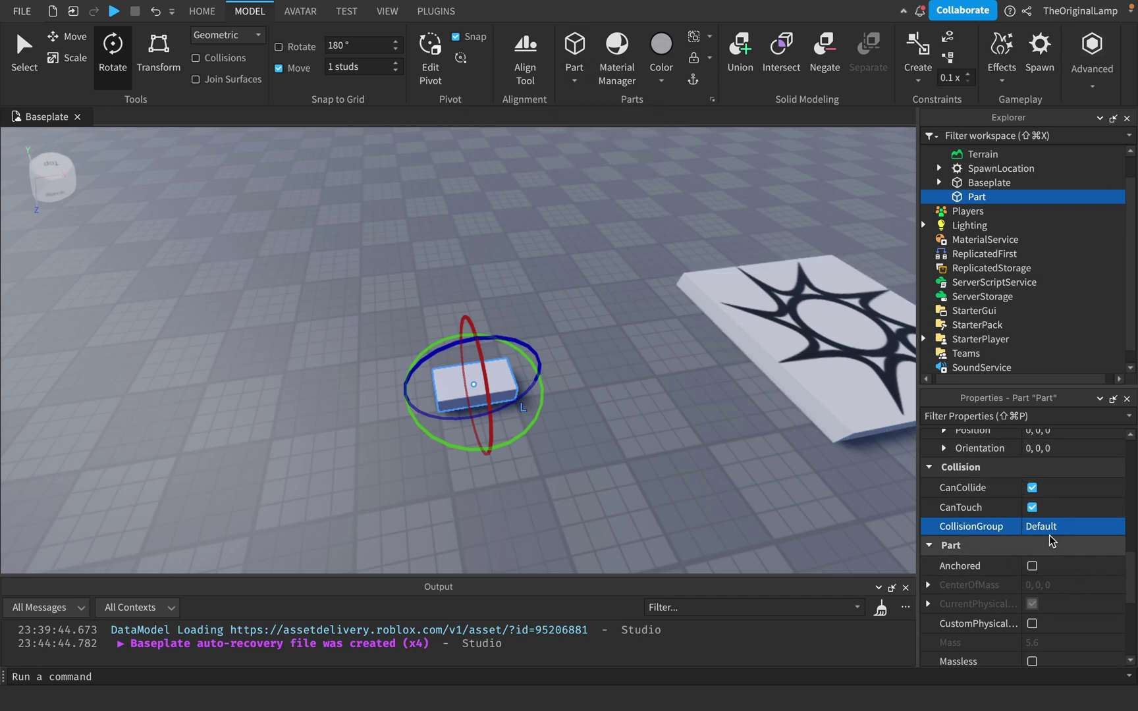
# Enable CustomPhysicalProperties for the Part, expand its density, elasticity and friction values, and disable it again.
pyautogui.scroll(-2, 1054, 530)
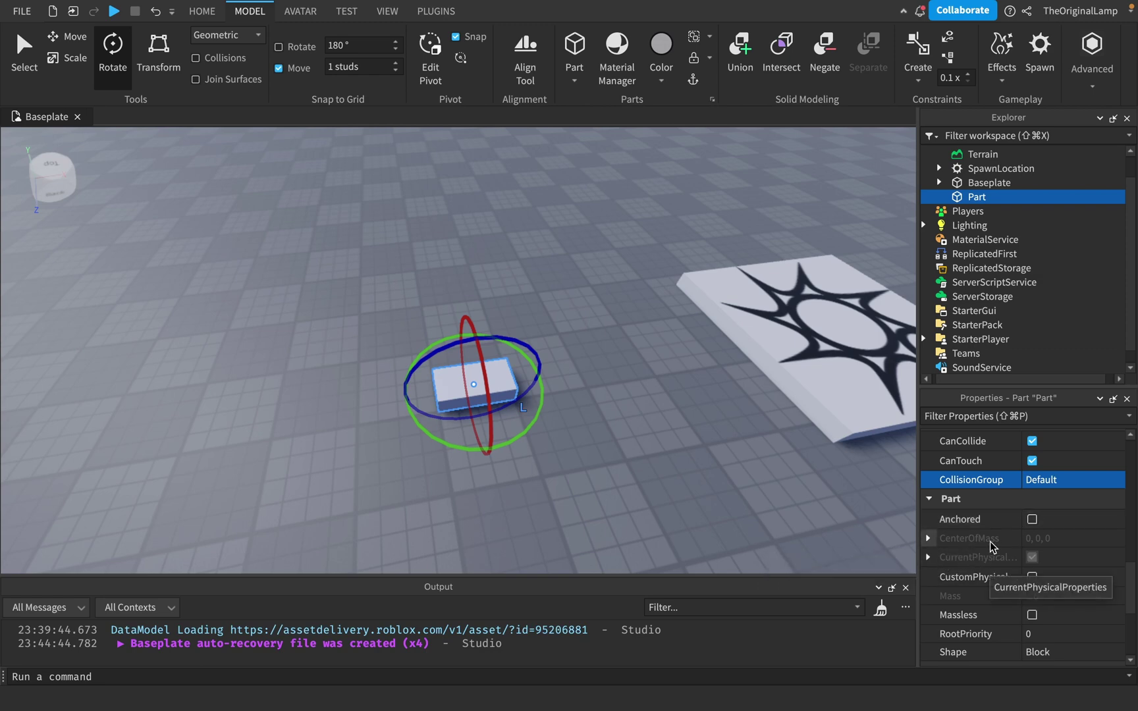
pyautogui.scroll(-2, 1017, 550)
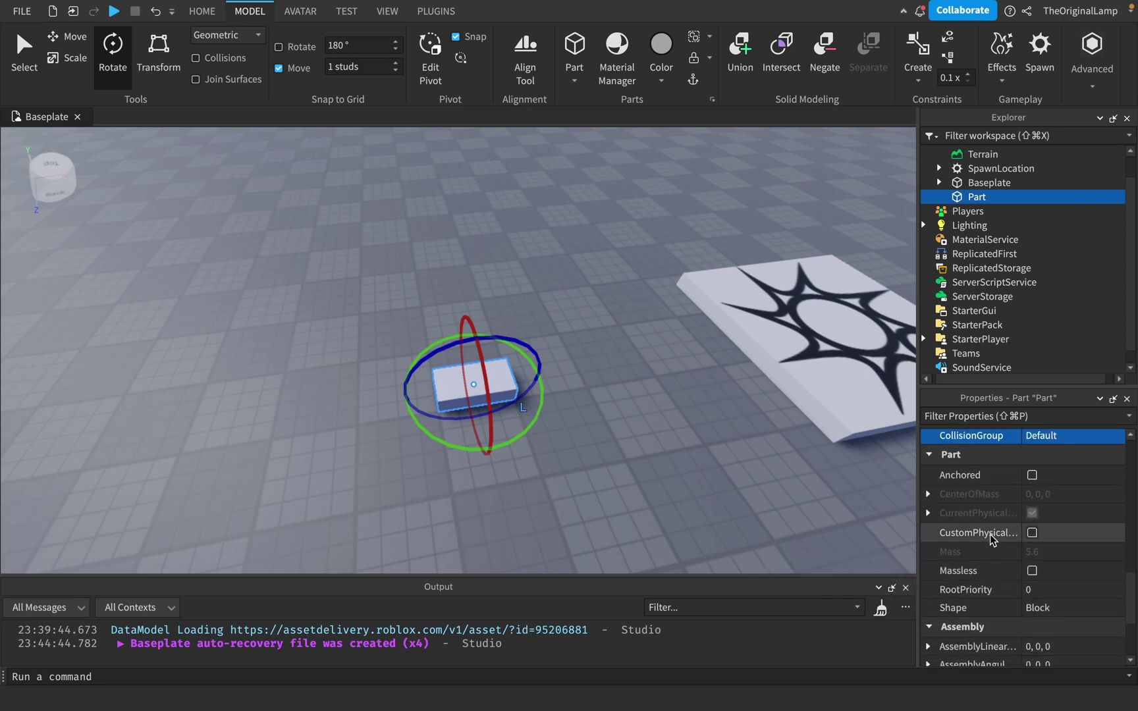
pyautogui.click(1032, 533)
pyautogui.click(928, 513)
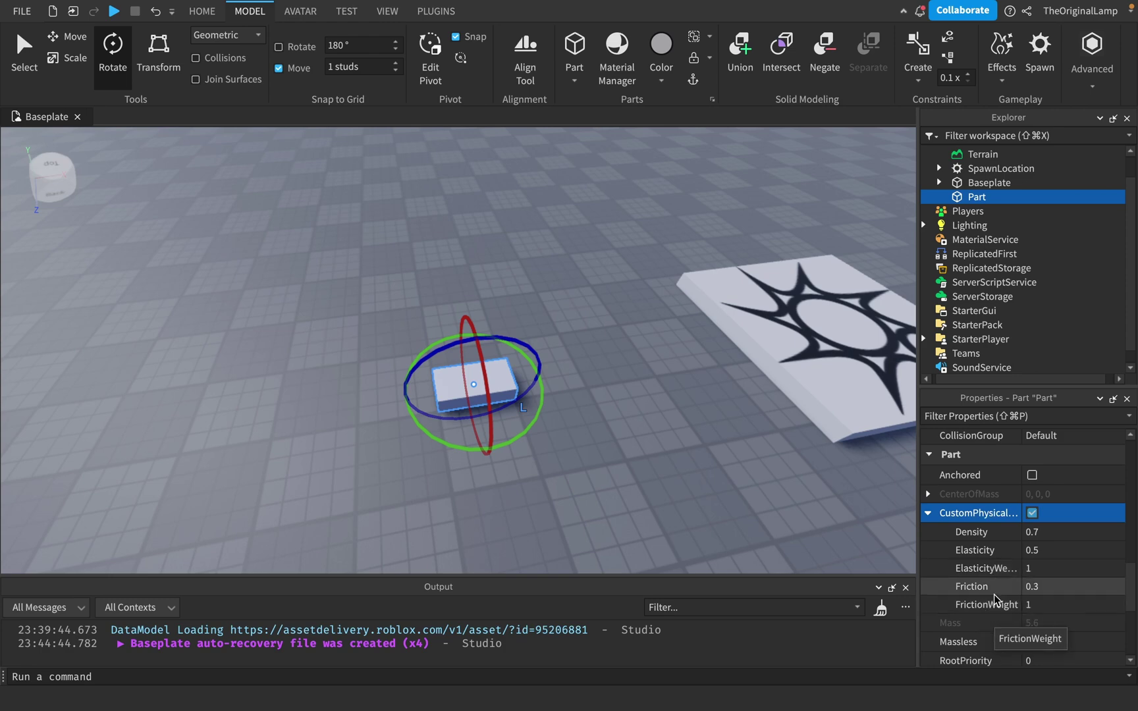
pyautogui.click(1032, 513)
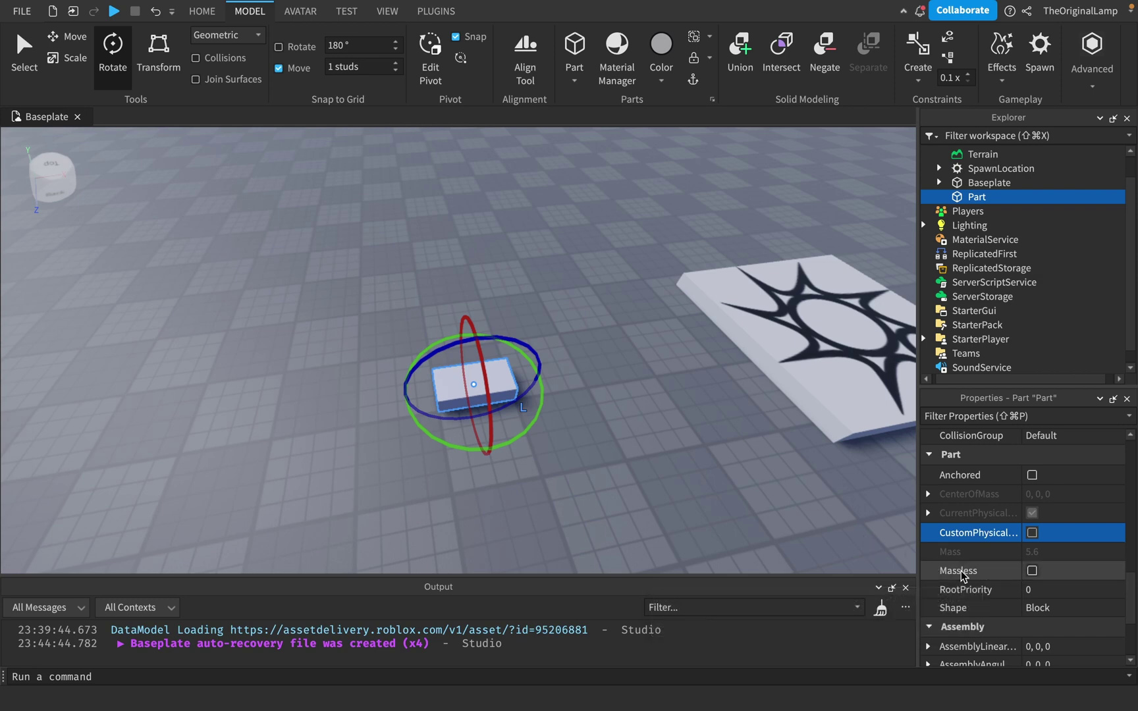
# Turn the Part's Massless property on and off again, and display the description of RootPriority.
pyautogui.click(1033, 570)
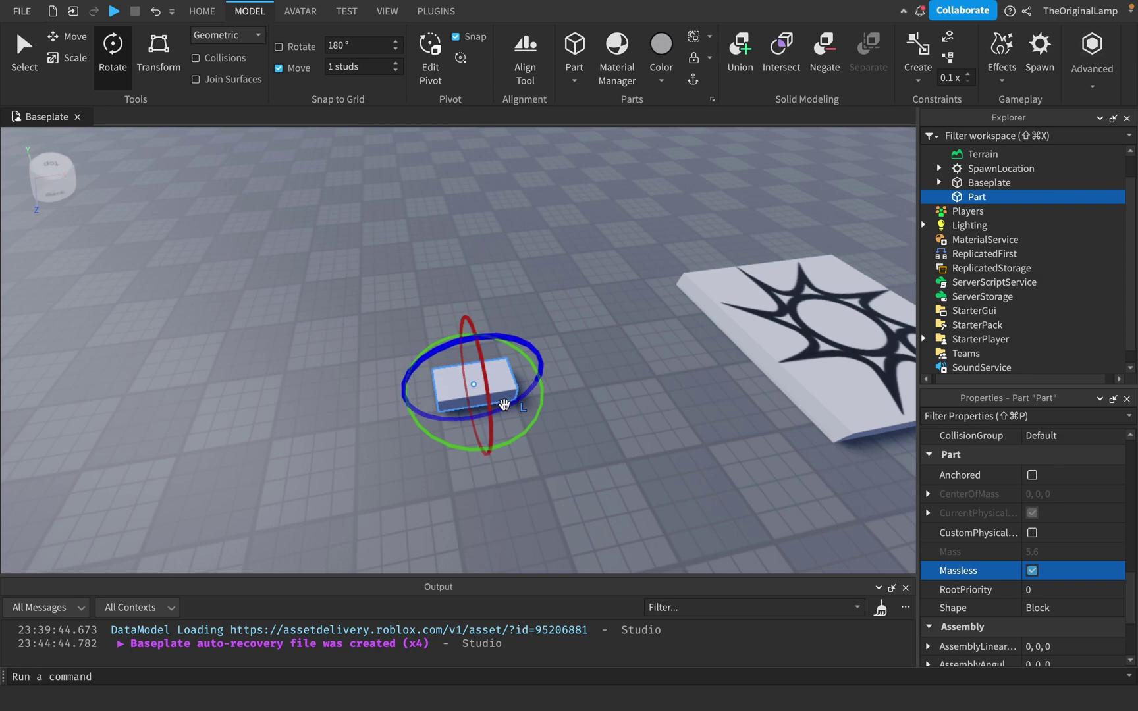
pyautogui.click(1032, 570)
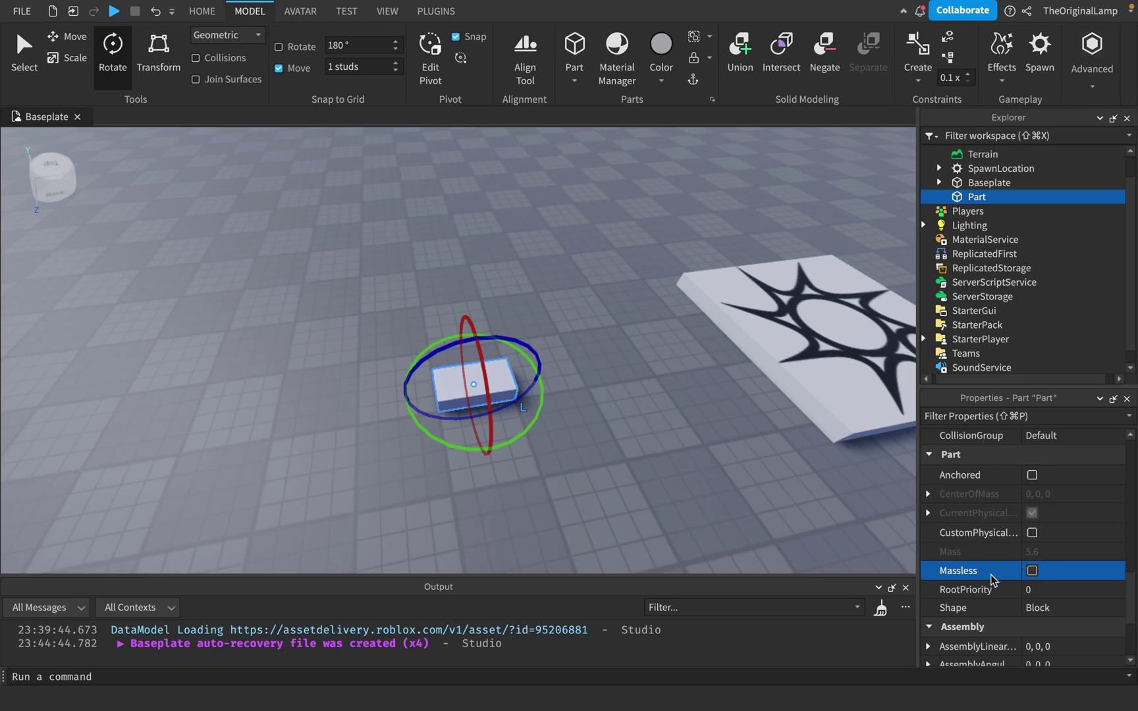
pyautogui.moveTo(992, 588)
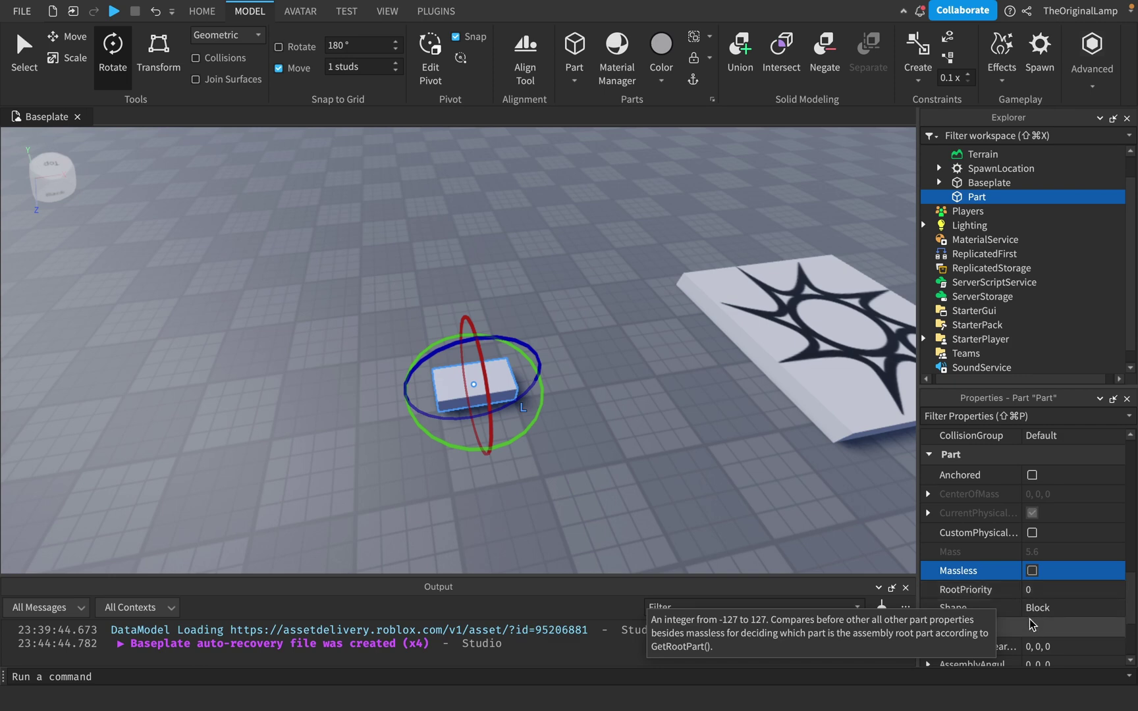
# Try the Ball, CornerWedge, Wedge and Cylinder shapes on the Part and set its Shape back to Block.
pyautogui.scroll(-2, 1008, 597)
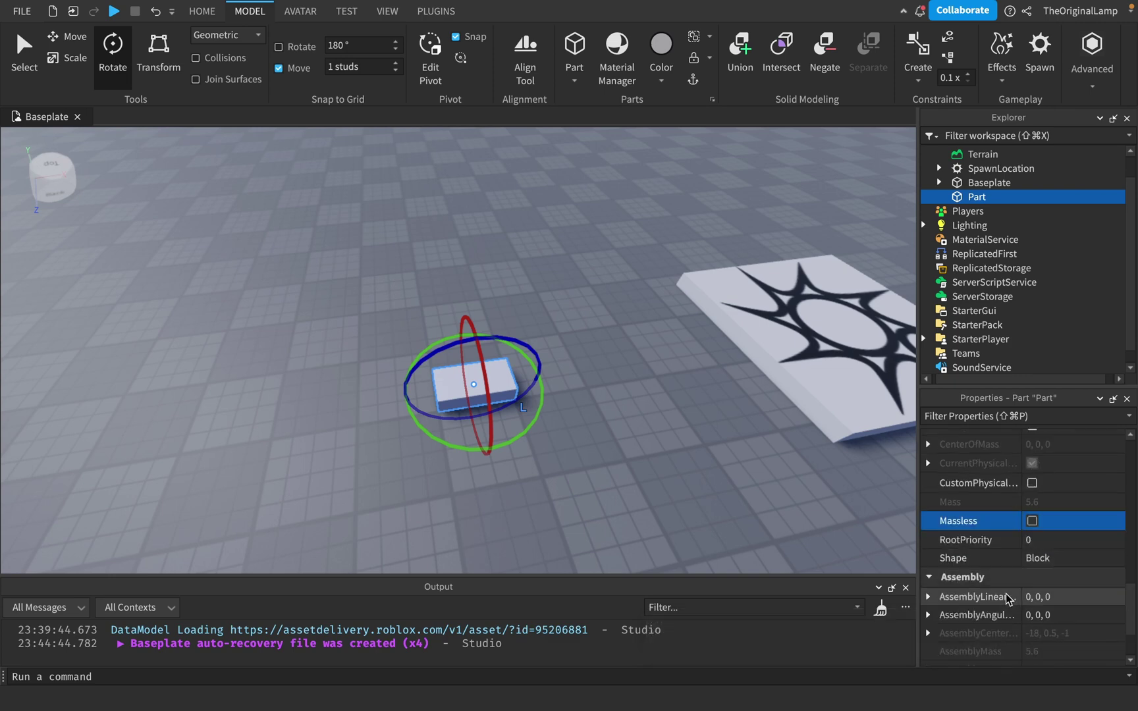
pyautogui.click(1040, 552)
pyautogui.click(1052, 569)
pyautogui.click(1054, 557)
pyautogui.click(1054, 595)
pyautogui.click(1055, 557)
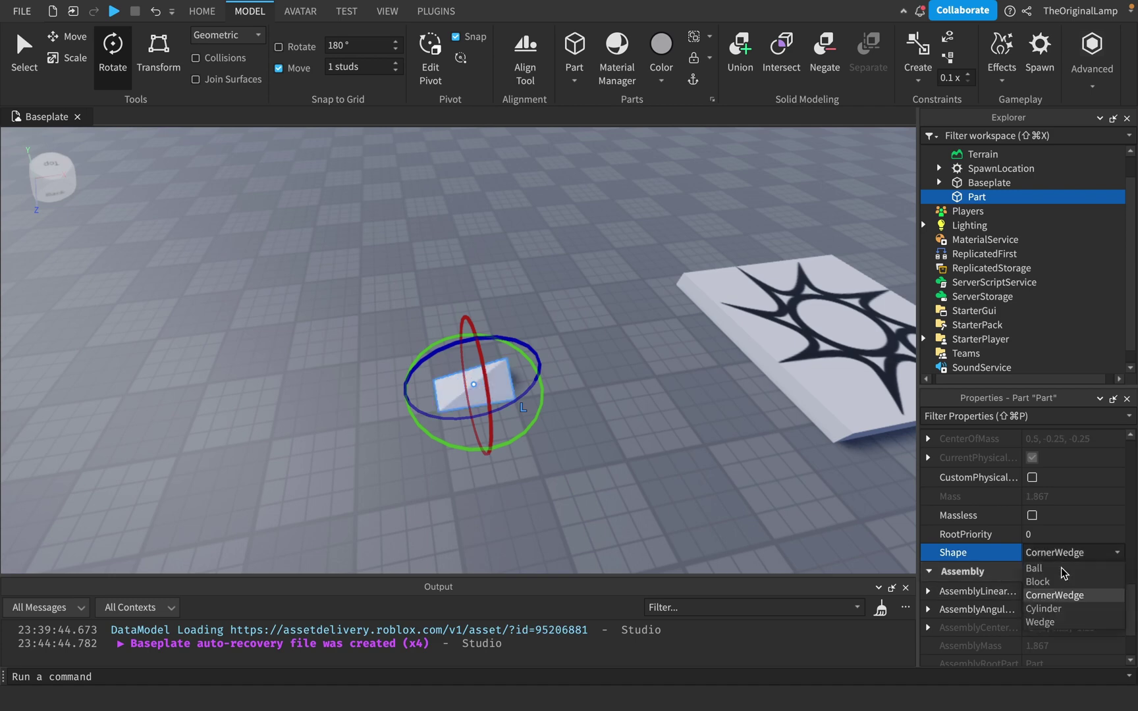
pyautogui.click(1054, 620)
pyautogui.click(1053, 553)
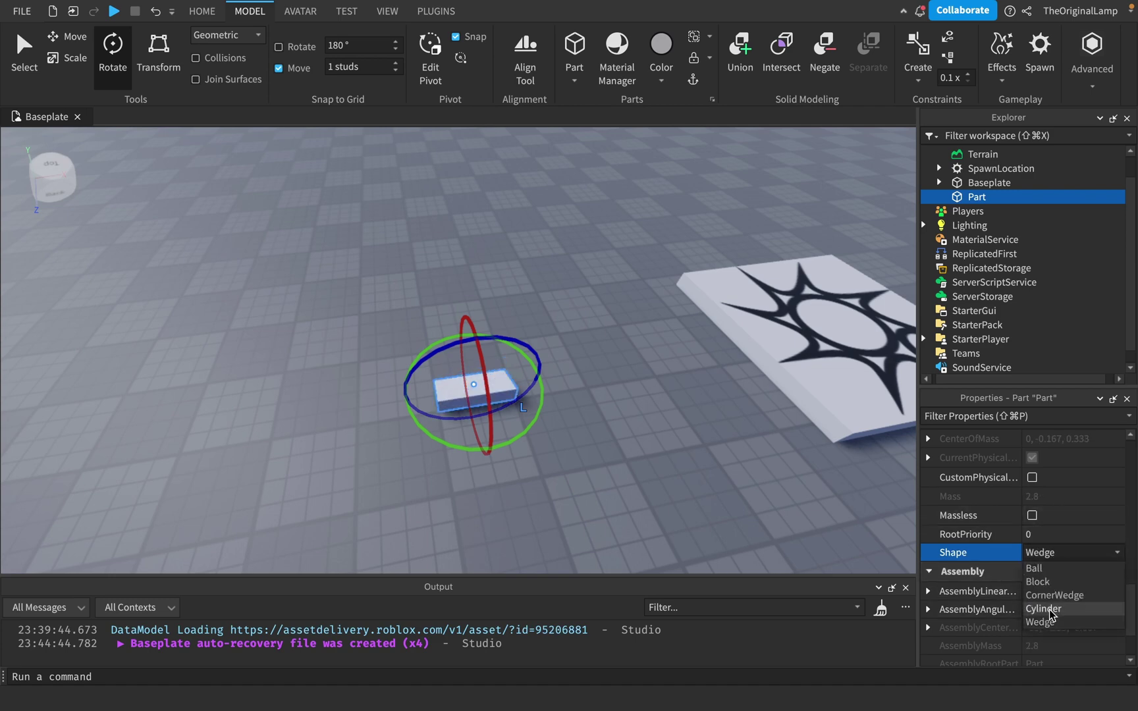
pyautogui.click(1054, 608)
pyautogui.click(1058, 558)
pyautogui.click(1053, 583)
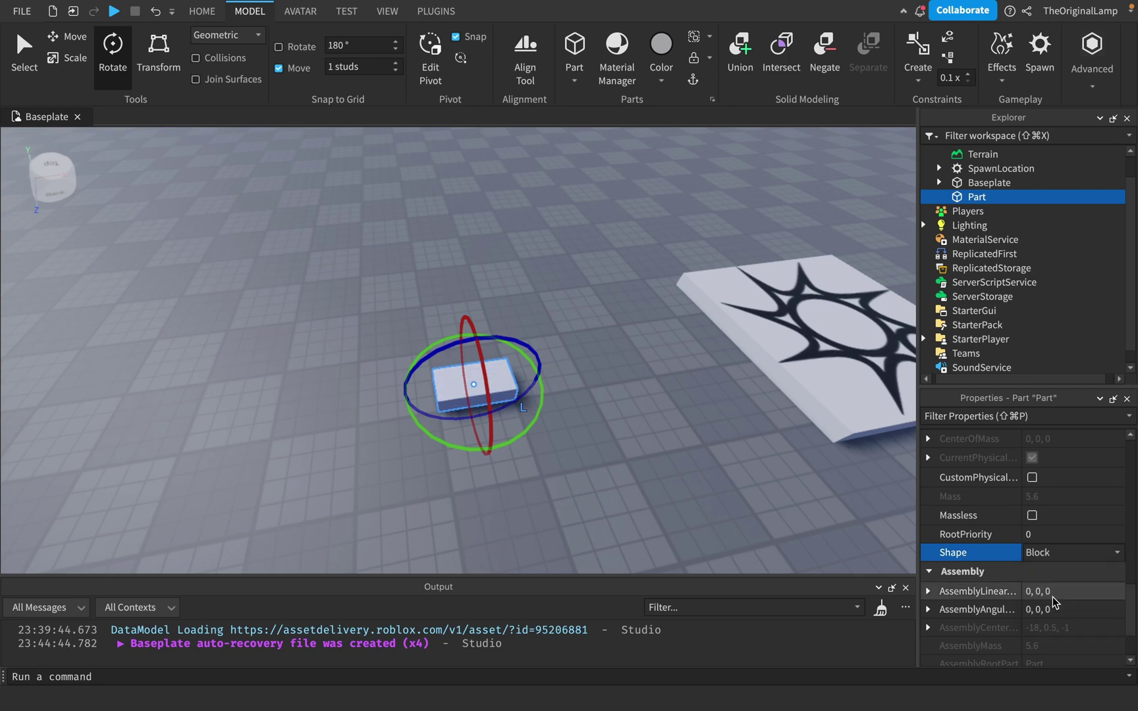
# Expand AssemblyLinearVelocity, set its X value to 100 and back to 0, and collapse it.
pyautogui.scroll(-3, 1048, 596)
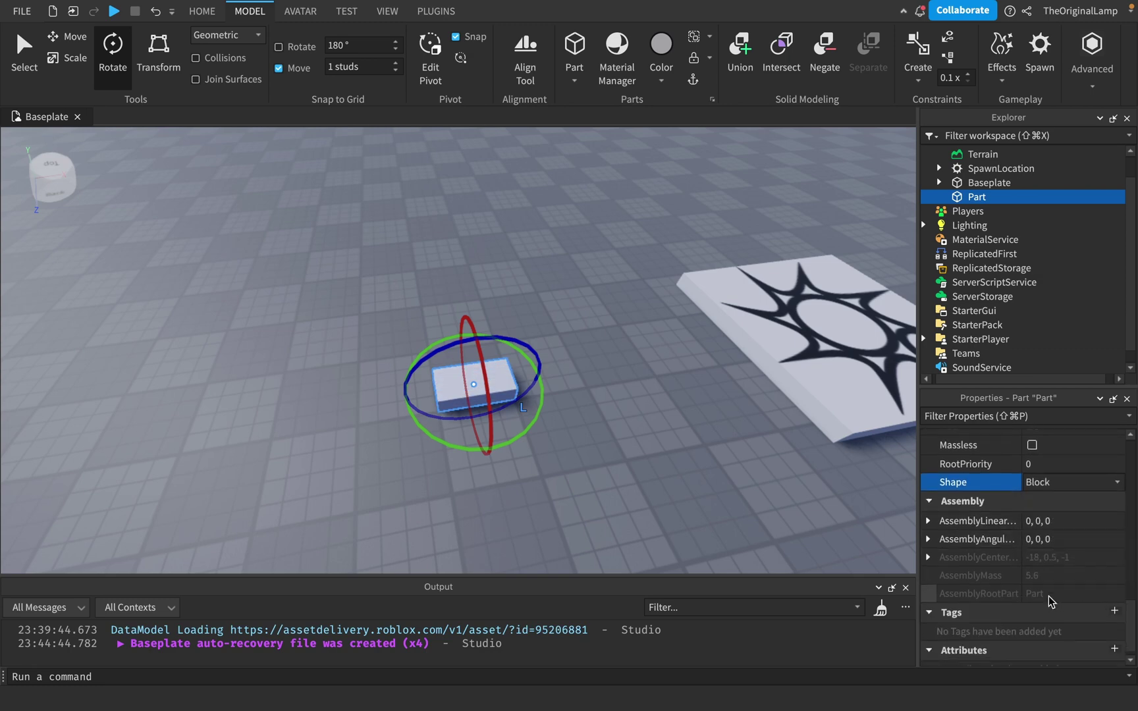
pyautogui.doubleClick(951, 523)
pyautogui.click(1028, 539)
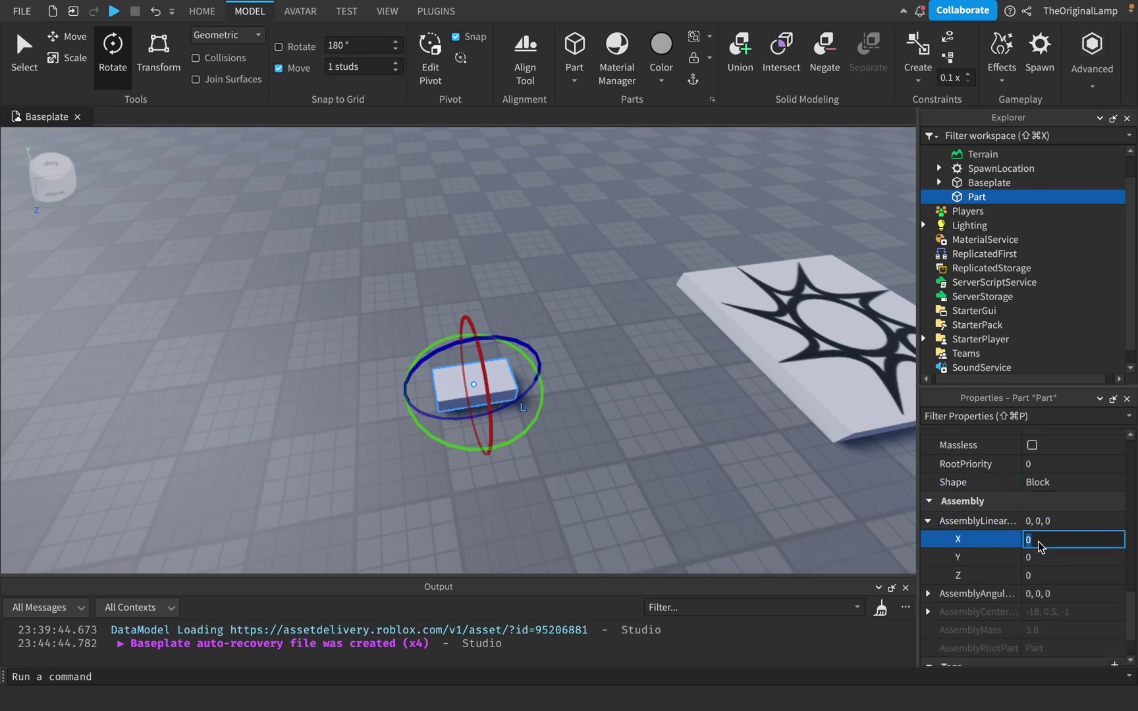
pyautogui.write('100')
pyautogui.press('Return')
pyautogui.press('BackSpace')
pyautogui.write('0')
pyautogui.press('Return')
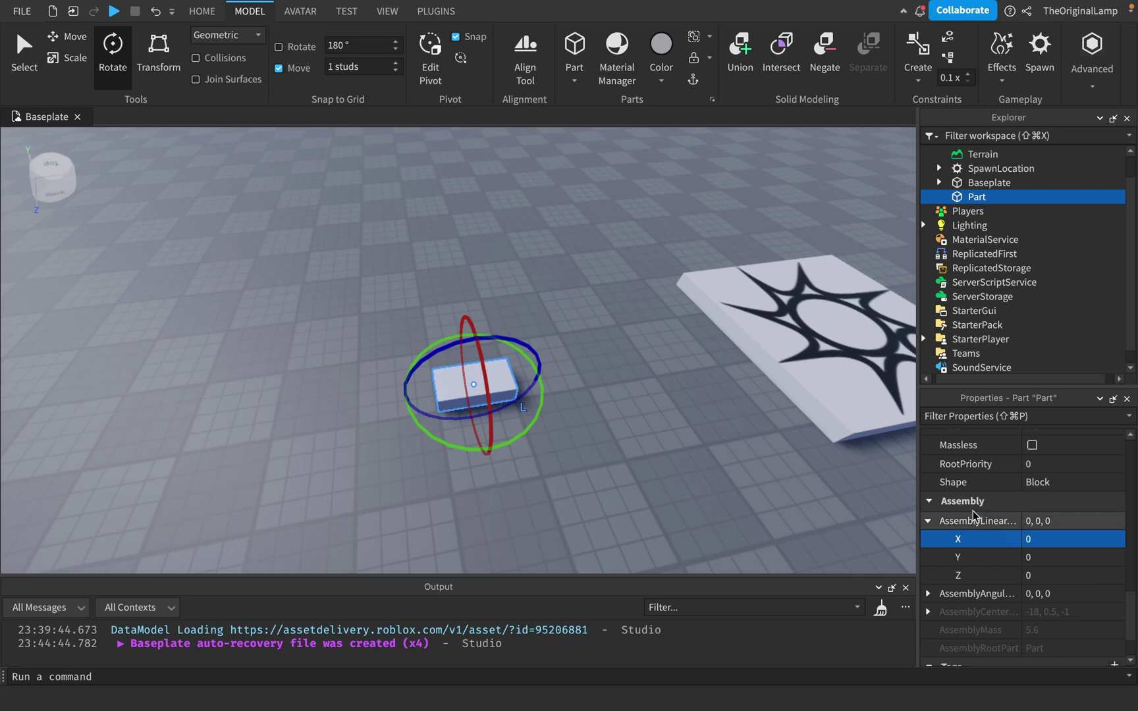
pyautogui.click(934, 519)
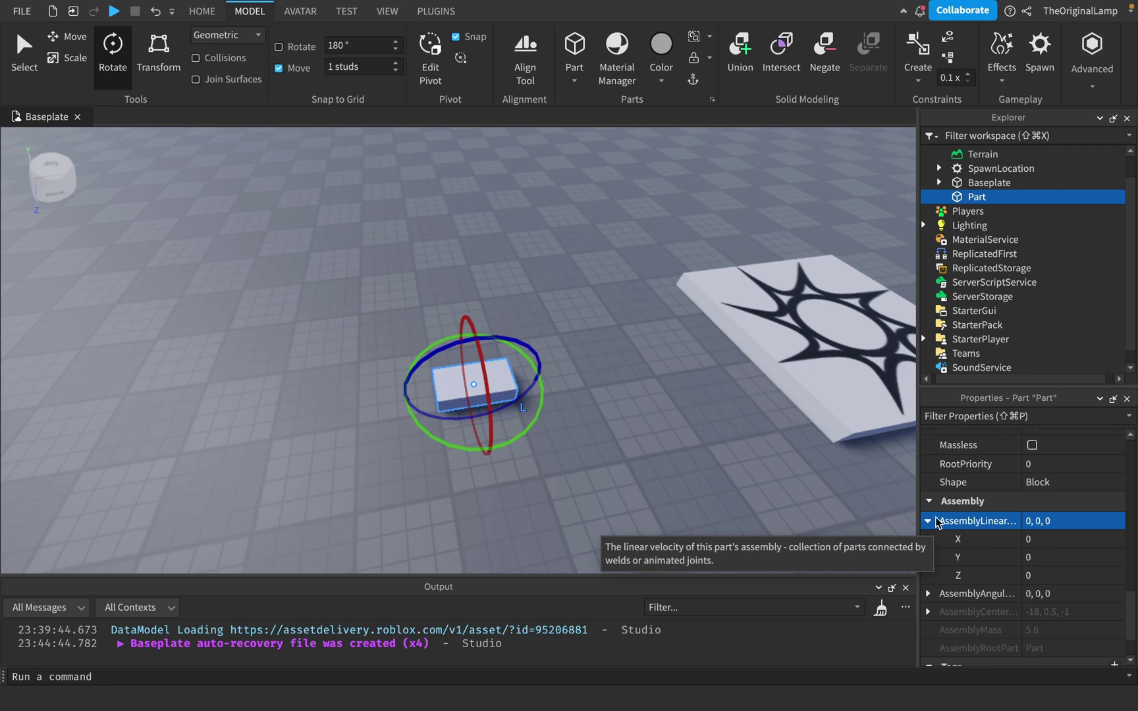
pyautogui.click(936, 521)
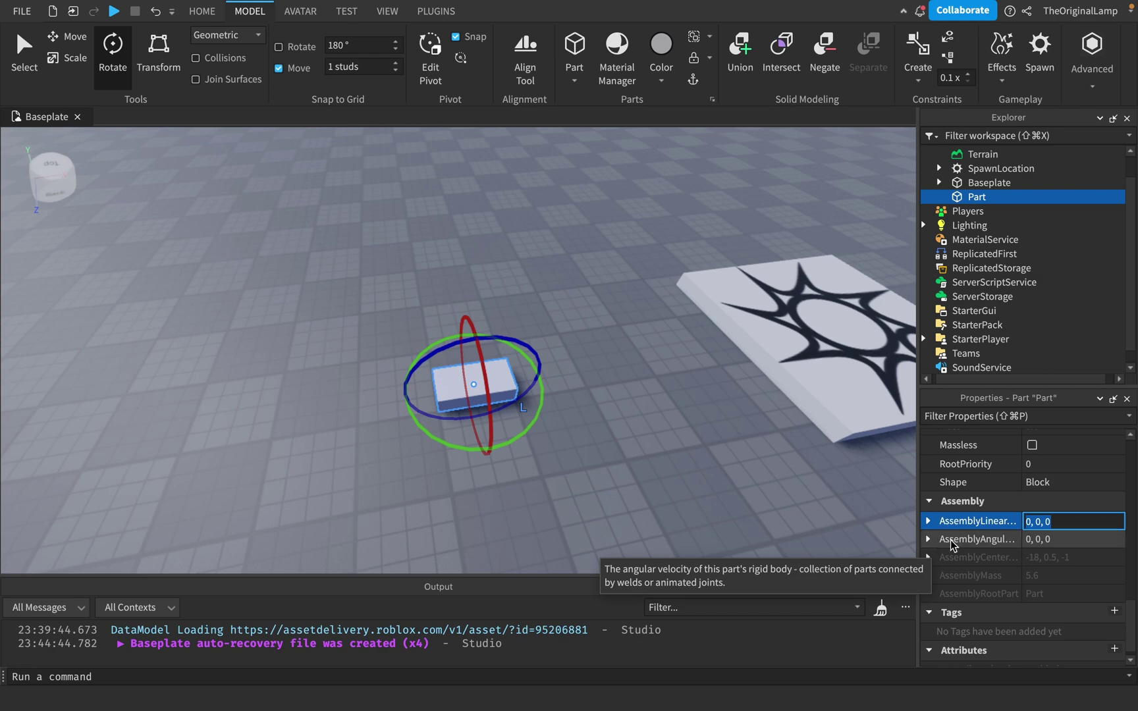
# Add the existing RigEdit tag to the Part and remove it again.
pyautogui.scroll(-1, 980, 617)
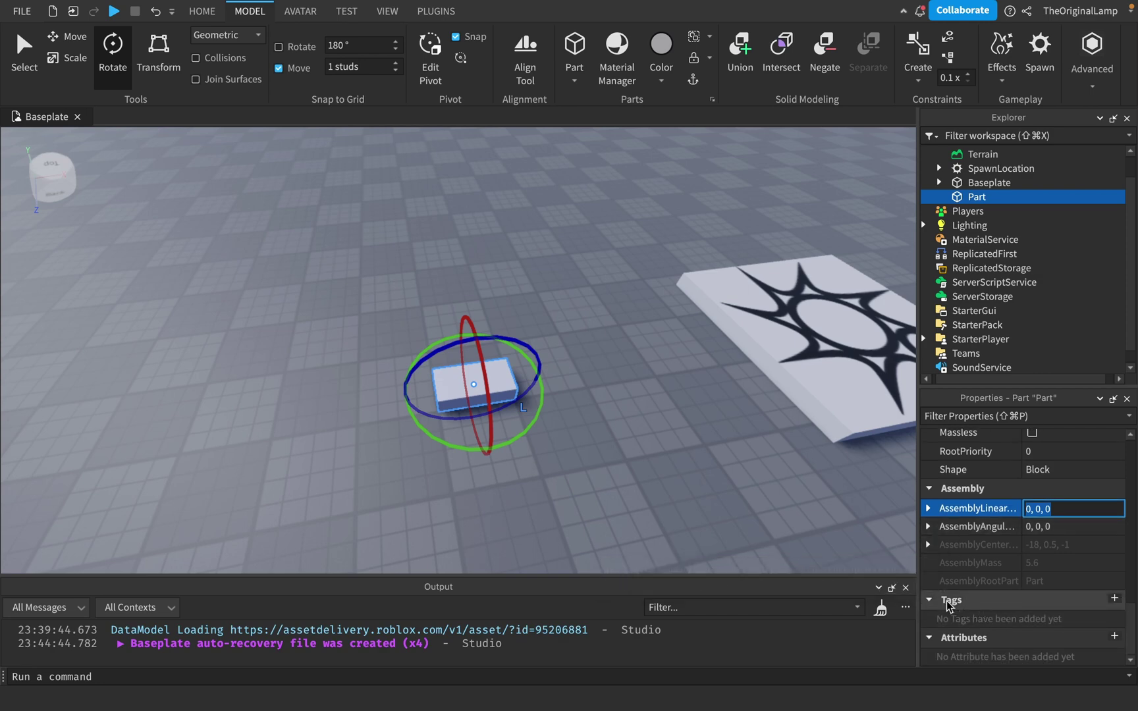
pyautogui.scroll(1, 1007, 606)
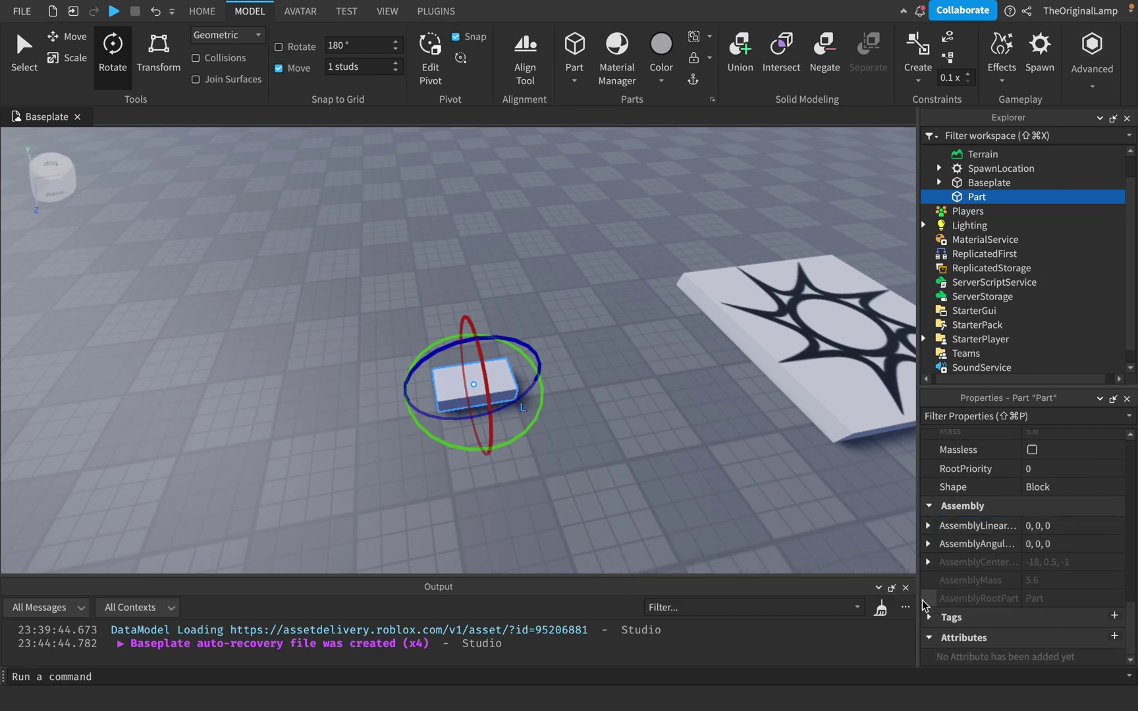
pyautogui.click(1115, 616)
pyautogui.click(1025, 672)
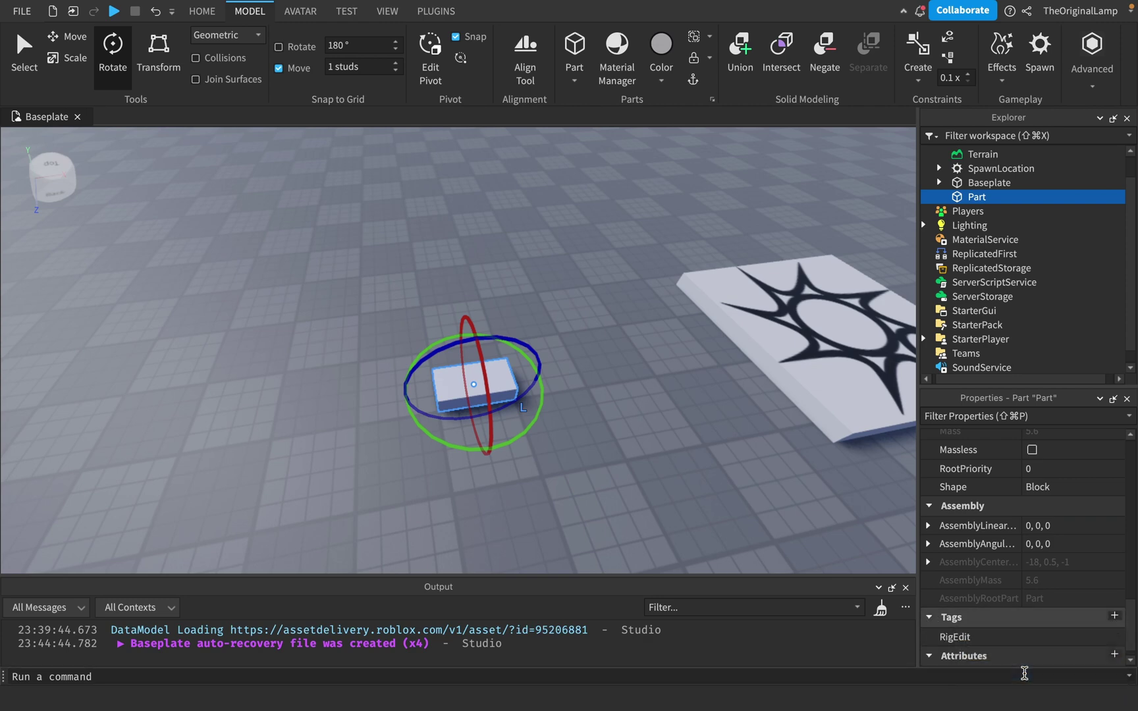
pyautogui.scroll(-1, 1001, 623)
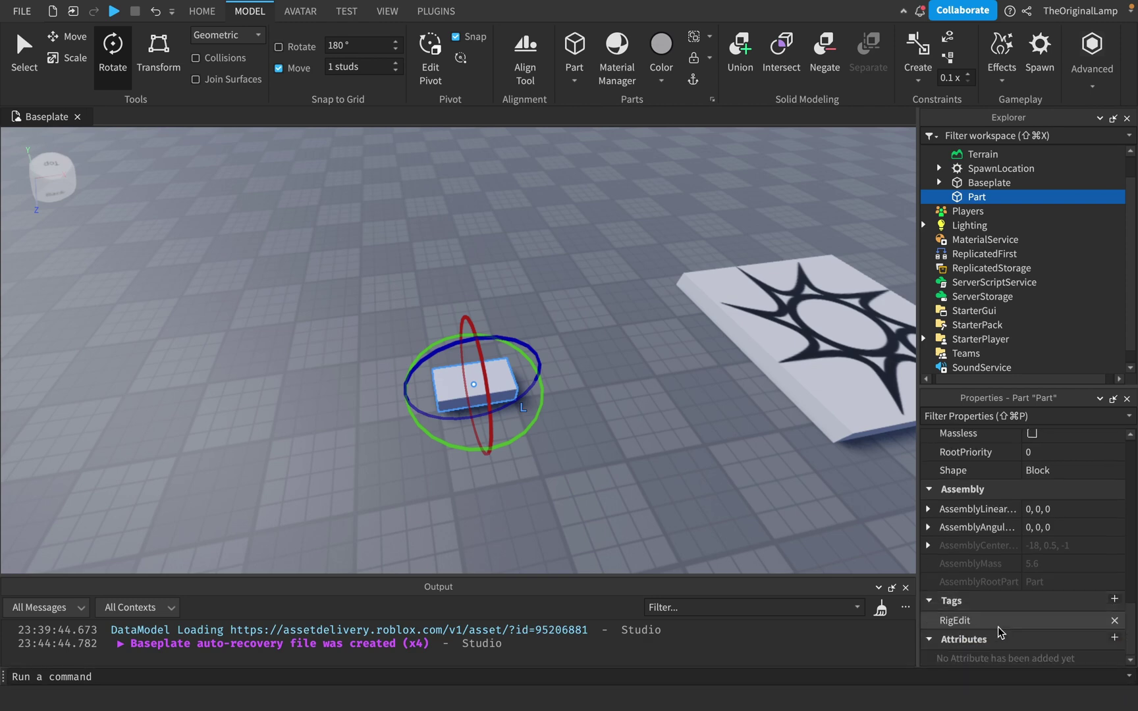
pyautogui.click(1115, 620)
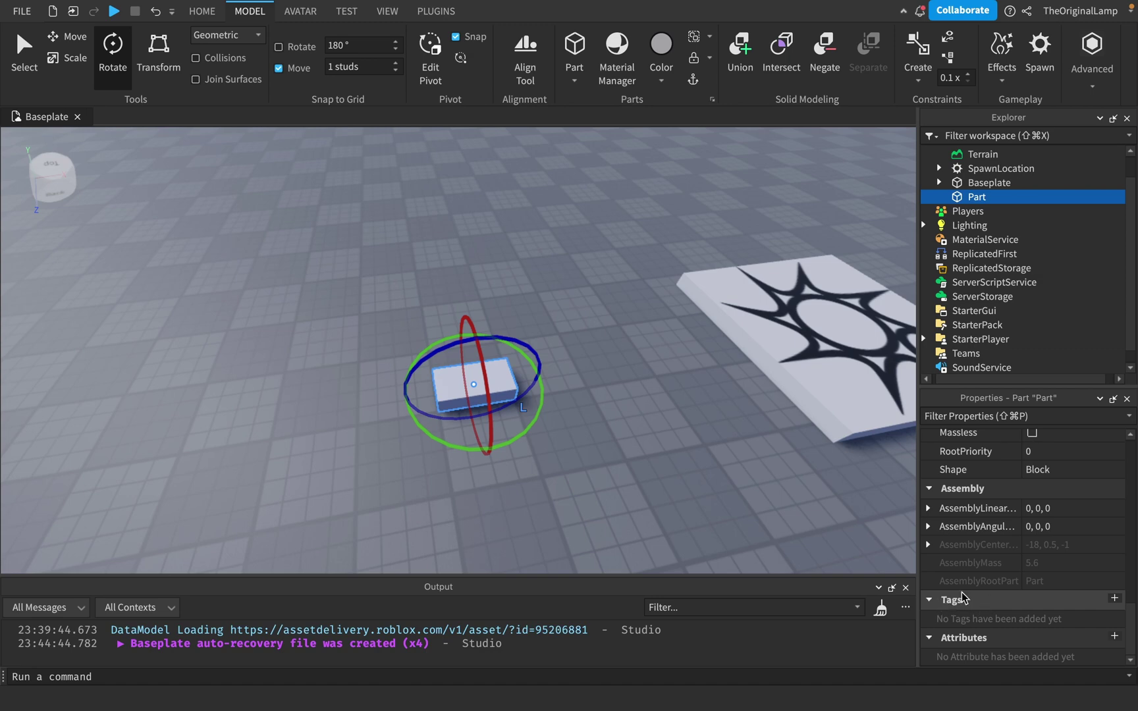
# Create a new tag named Tag2 on the Part and remove it from the Part.
pyautogui.click(1115, 598)
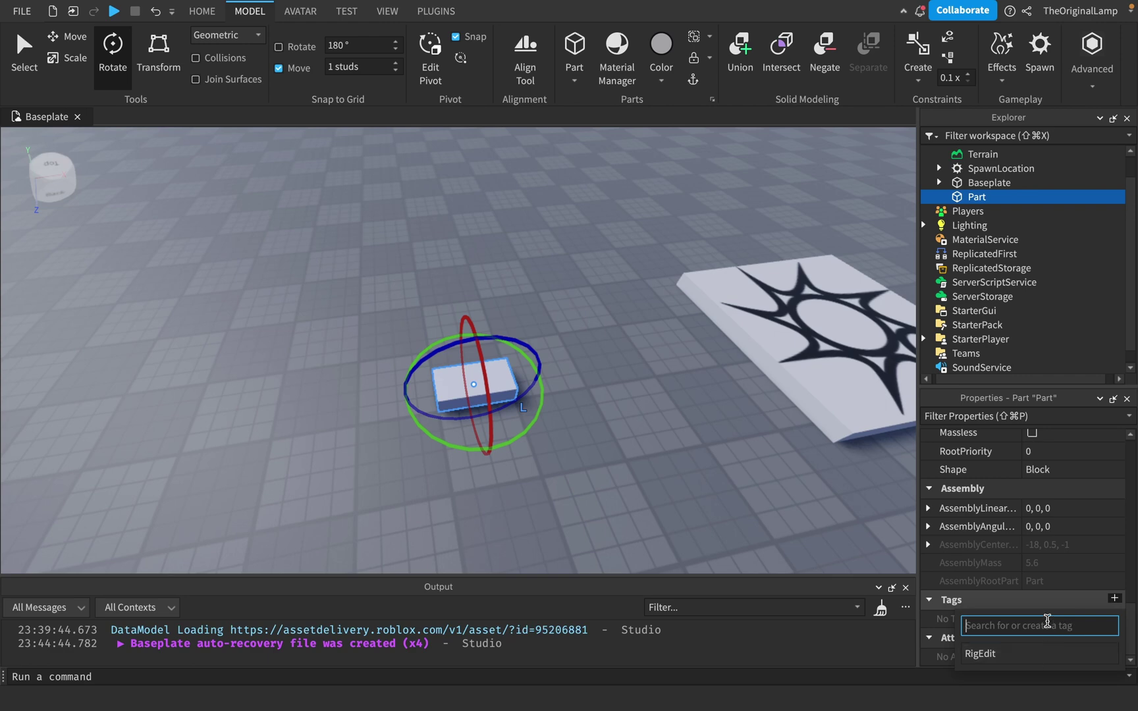
pyautogui.write('H')
pyautogui.press('BackSpace')
pyautogui.press('BackSpace')
pyautogui.write('Tag')
pyautogui.press('Return')
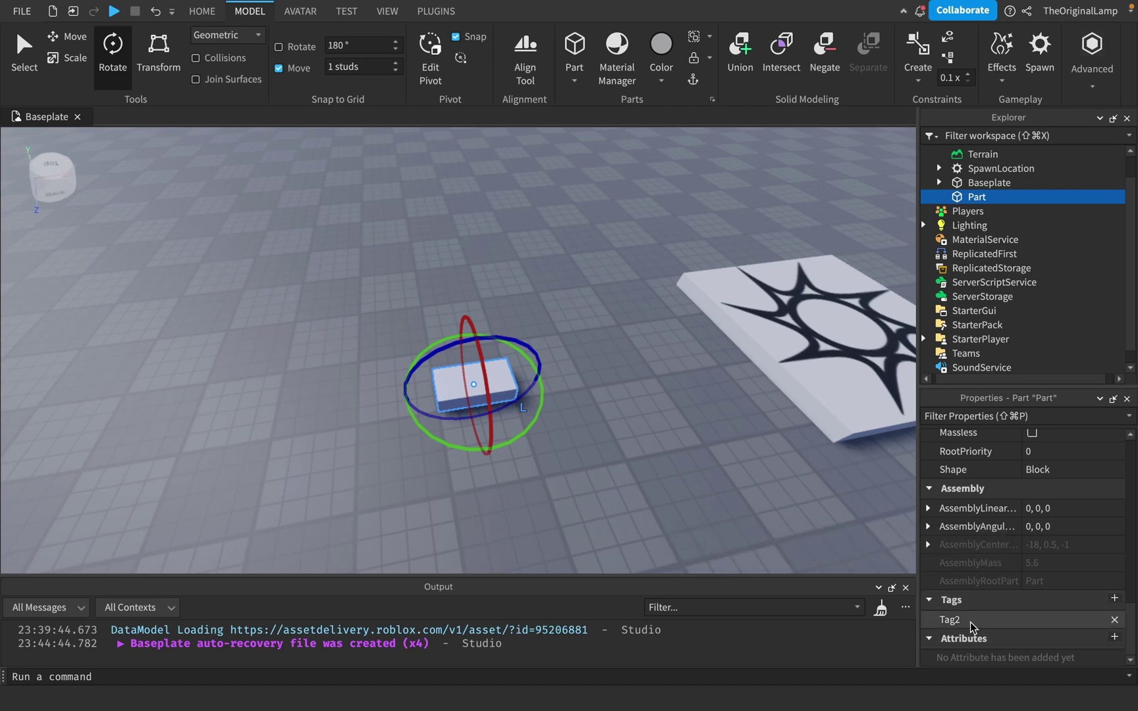
pyautogui.click(1115, 619)
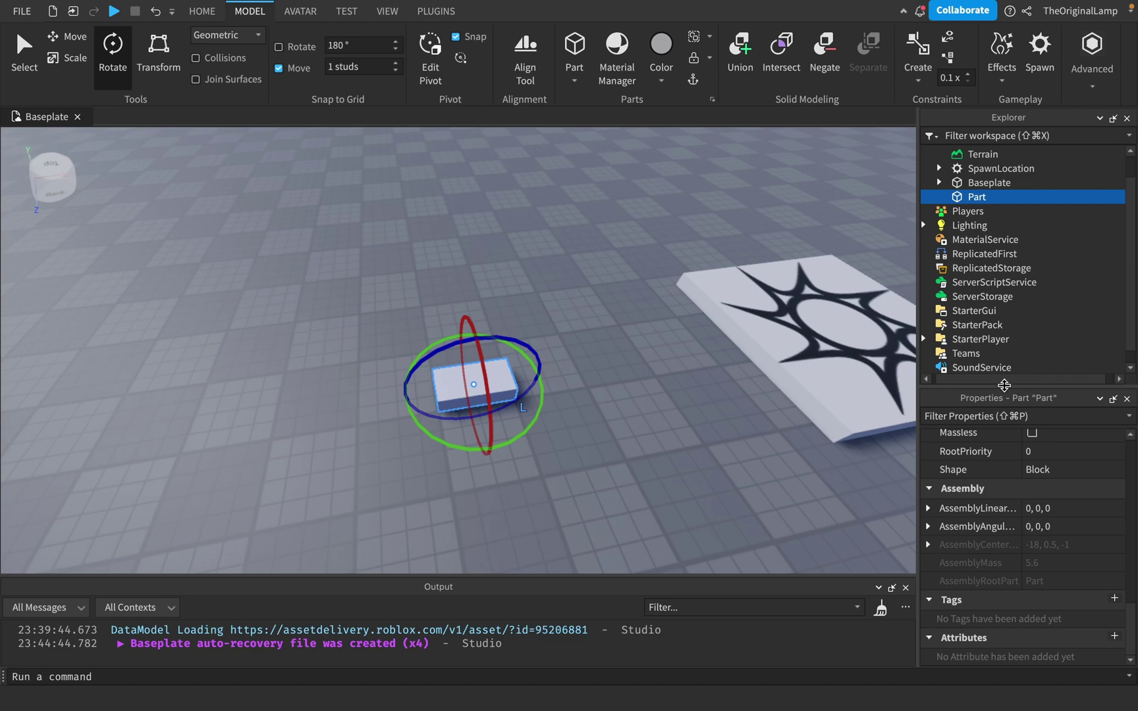
# Add a number attribute named Health to the Part.
pyautogui.click(1113, 636)
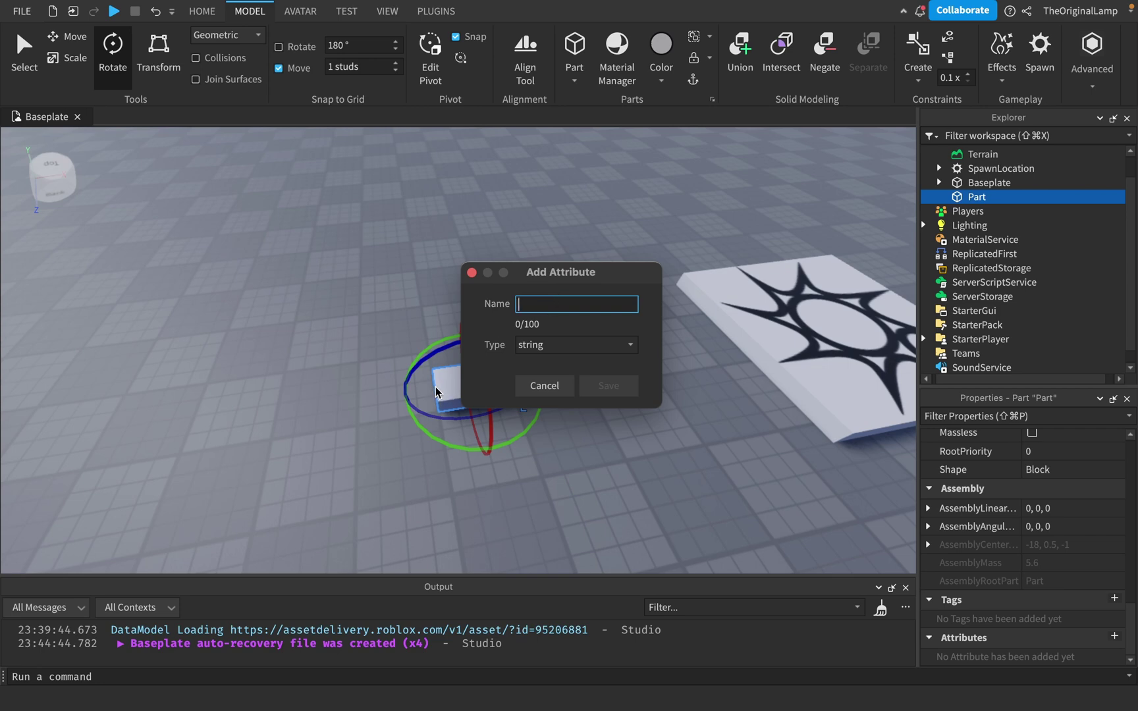
pyautogui.moveTo(525, 277); pyautogui.dragTo(705, 276)
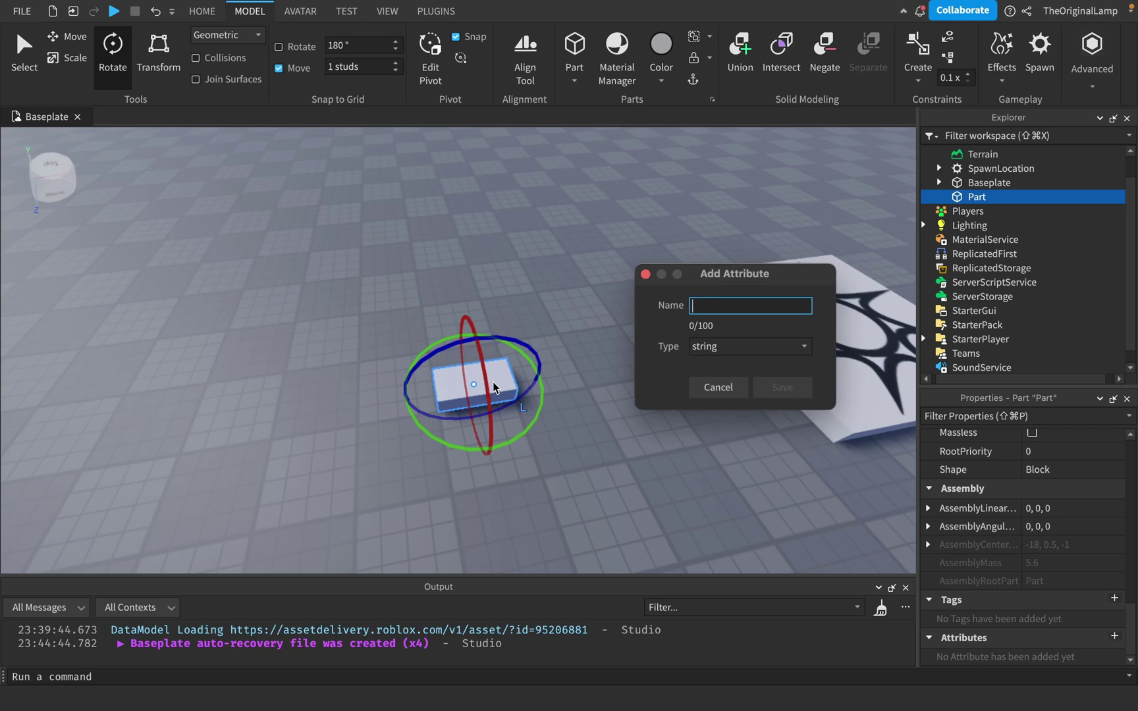
pyautogui.click(780, 346)
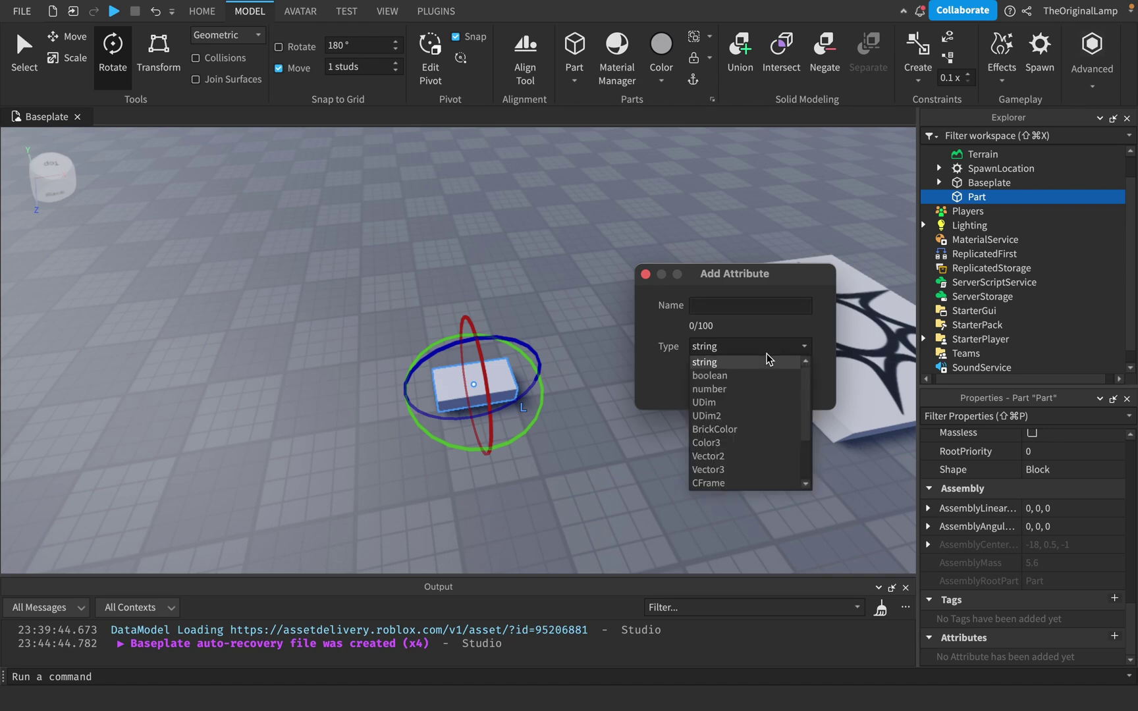
pyautogui.click(737, 391)
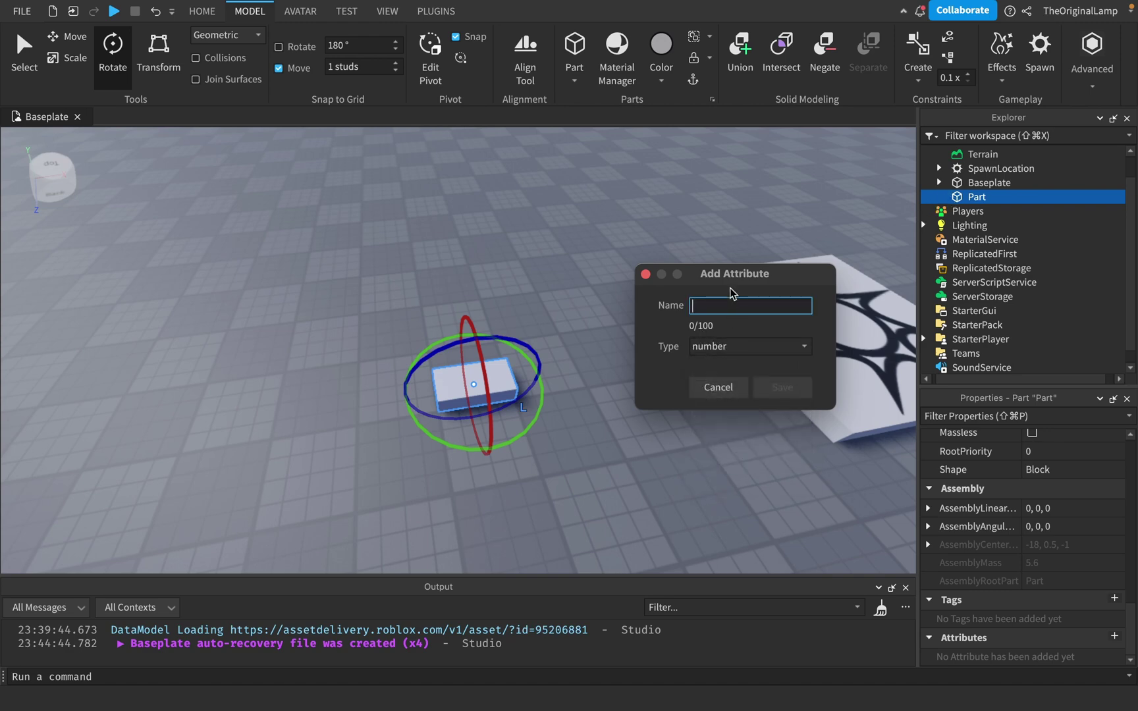
pyautogui.click(731, 308)
pyautogui.write('Health')
pyautogui.click(775, 386)
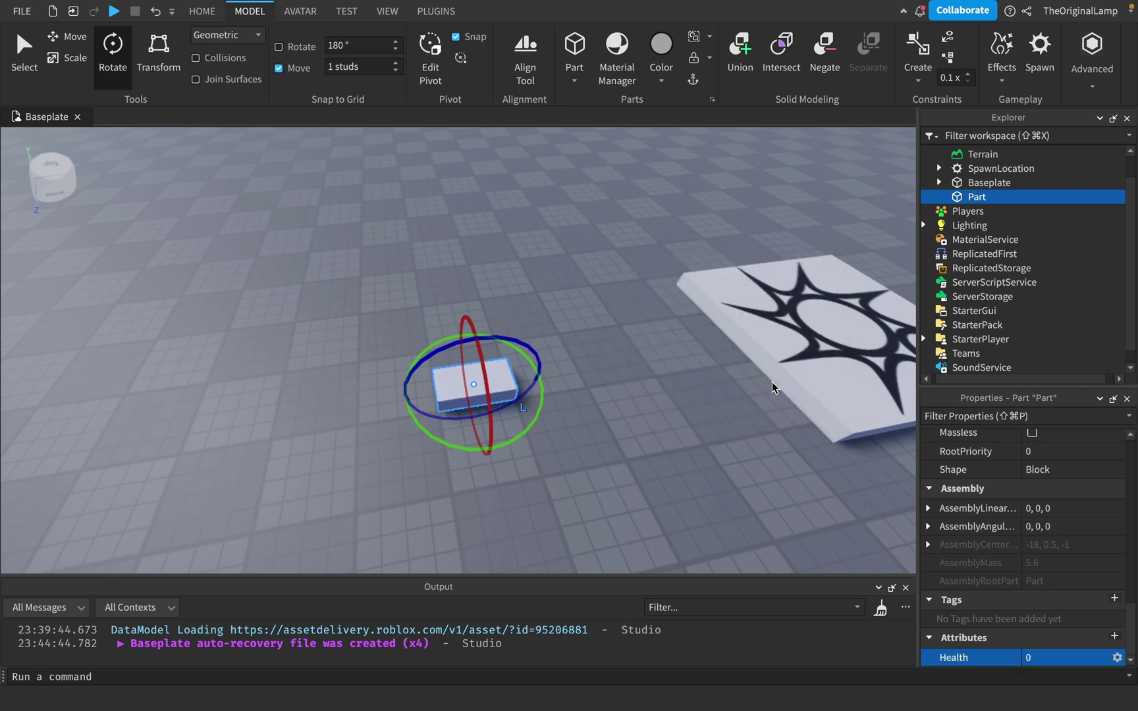
# Set the Part's Health attribute to 100.
pyautogui.click(1037, 658)
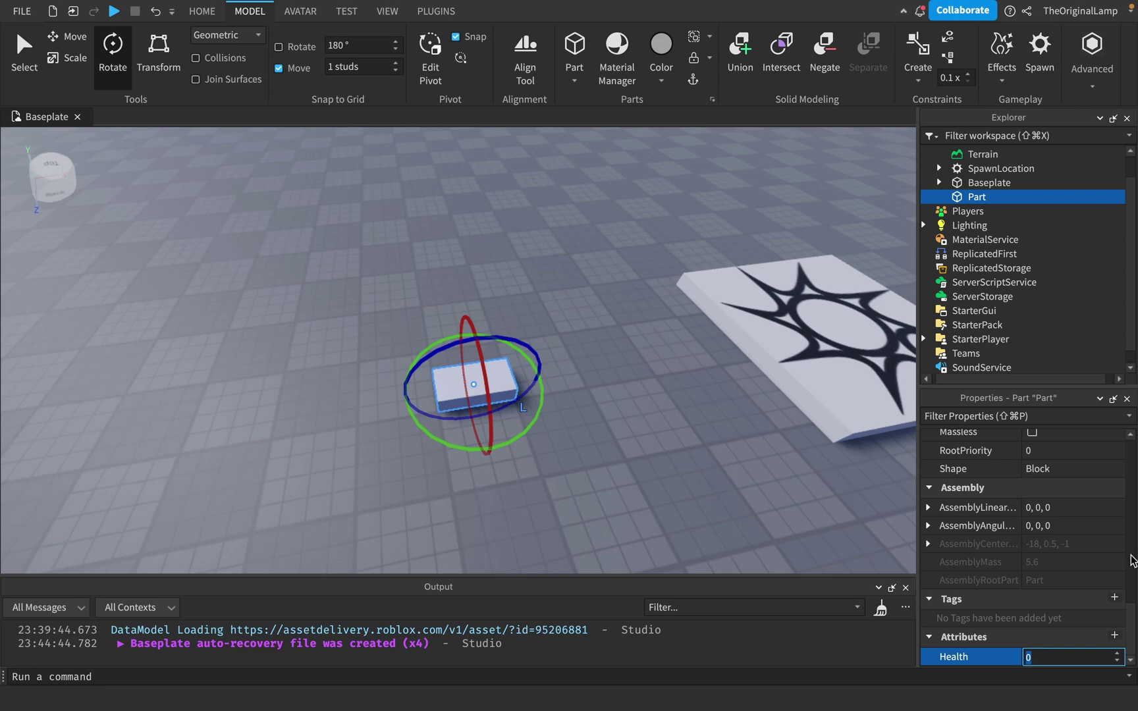
pyautogui.write('100')
pyautogui.press('Return')
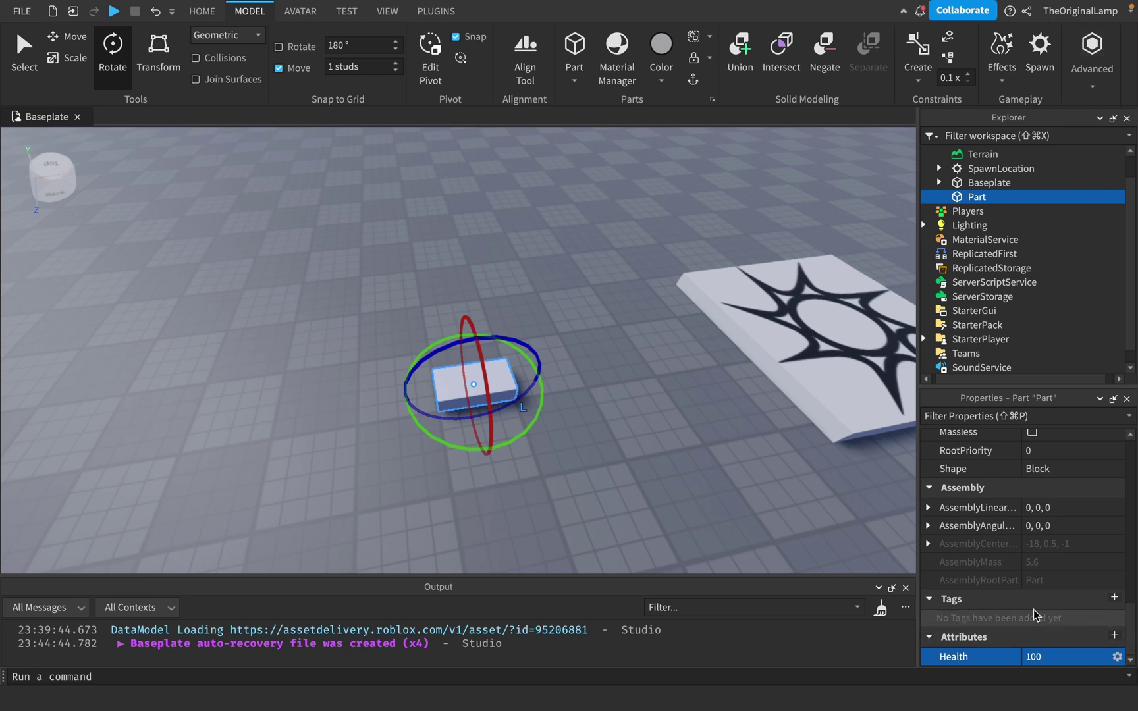
# Delete the Health attribute from the Part and deselect the Part.
pyautogui.click(1118, 657)
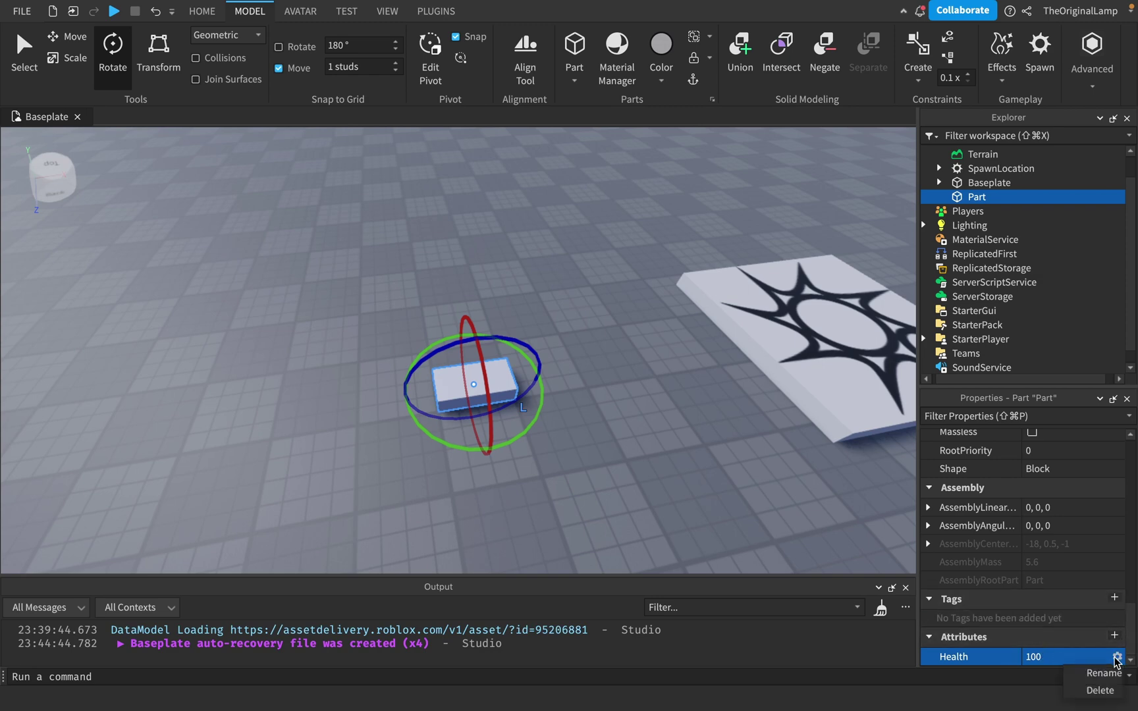
pyautogui.click(1098, 690)
pyautogui.click(590, 255)
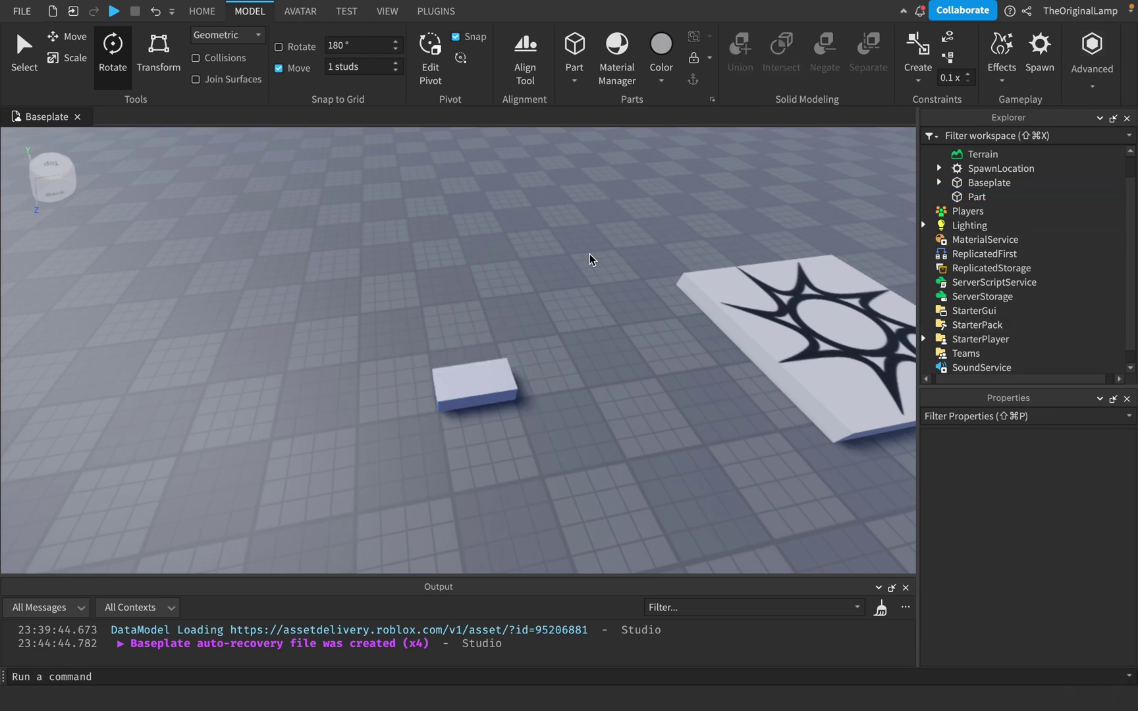
# Delete the block Part lying on the baseplate near the spawn location.
pyautogui.press('w')
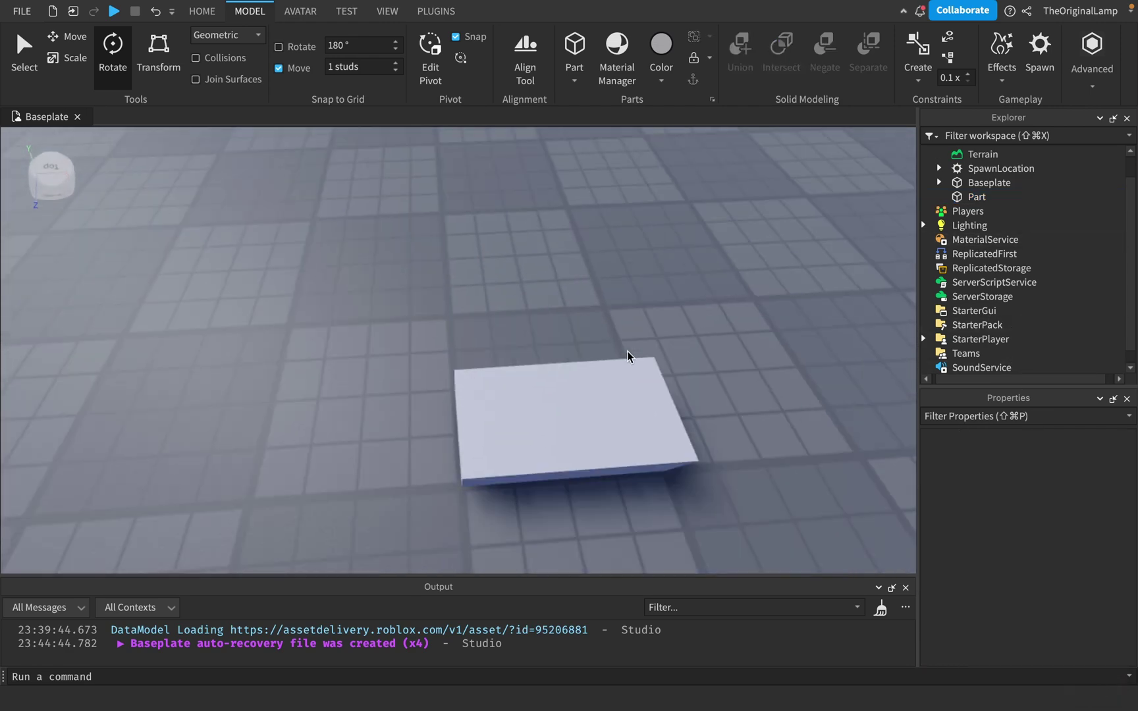
pyautogui.moveTo(627, 357); pyautogui.dragTo(596, 387, button='right')
pyautogui.press('w')
pyautogui.scroll(-5, 597, 387)
pyautogui.scroll(5, 597, 387)
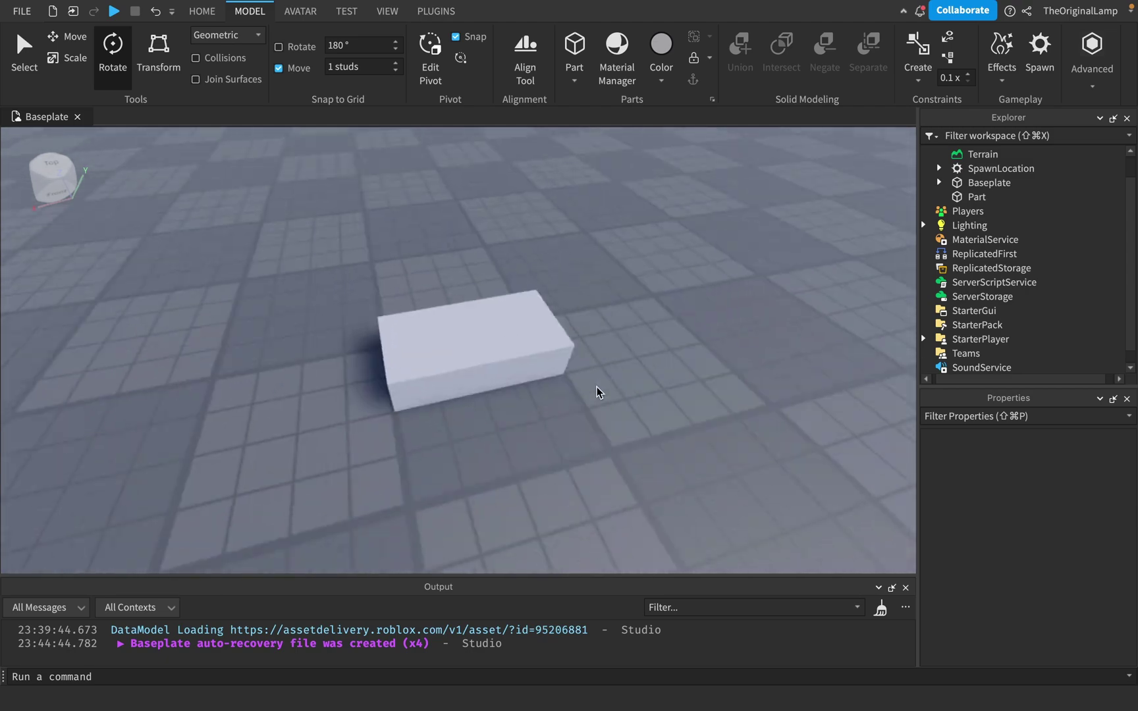
pyautogui.scroll(-5, 597, 387)
pyautogui.scroll(5, 520, 355)
pyautogui.scroll(-5, 559, 349)
pyautogui.scroll(5, 559, 344)
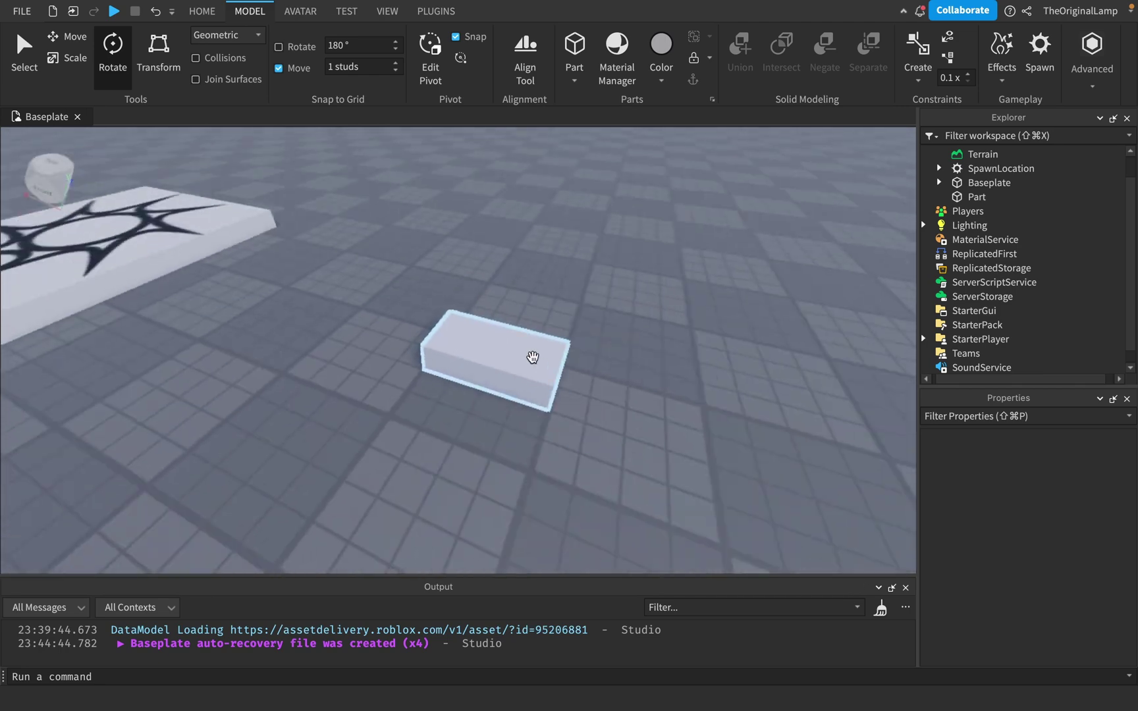
pyautogui.click(531, 356)
pyautogui.press('Delete')
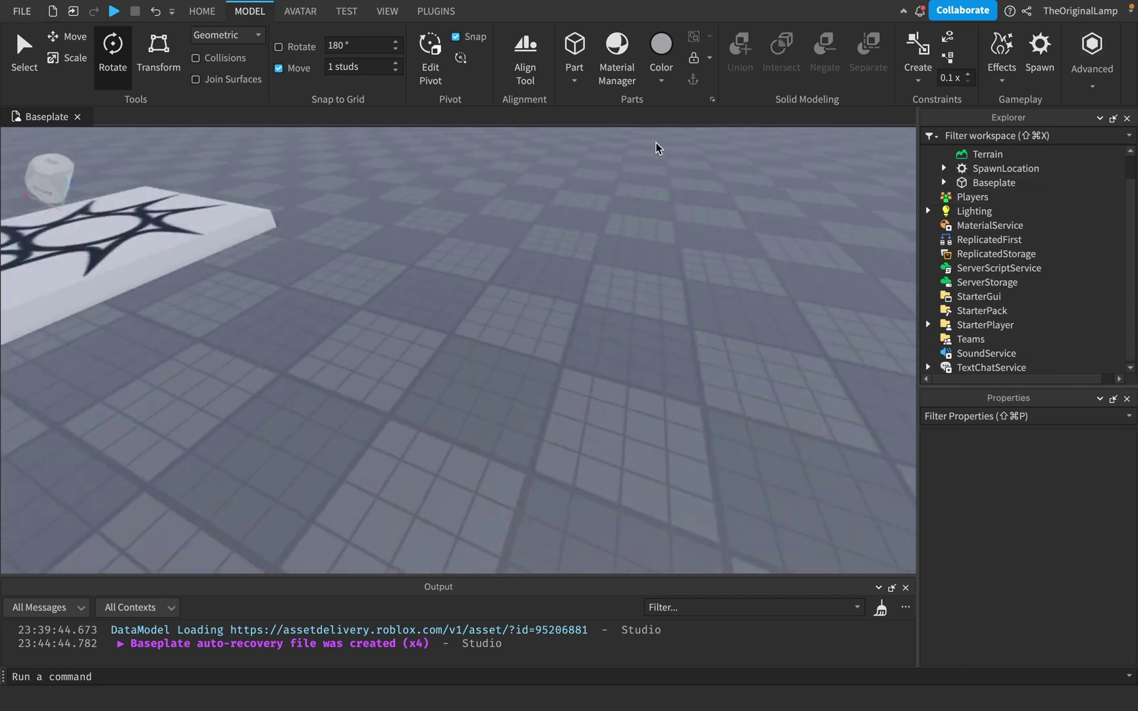